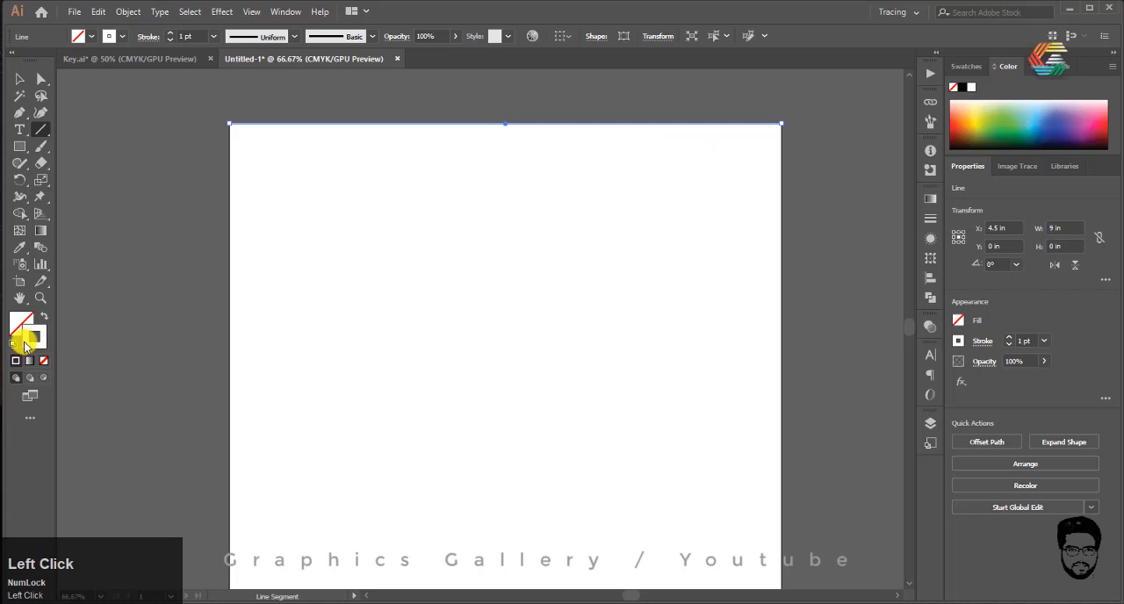
Step: Change the stroke colour of the horizontal line along the artboard's top edge to near-black (#09090C)
double_click(26, 343)
drag(621, 172, 644, 335)
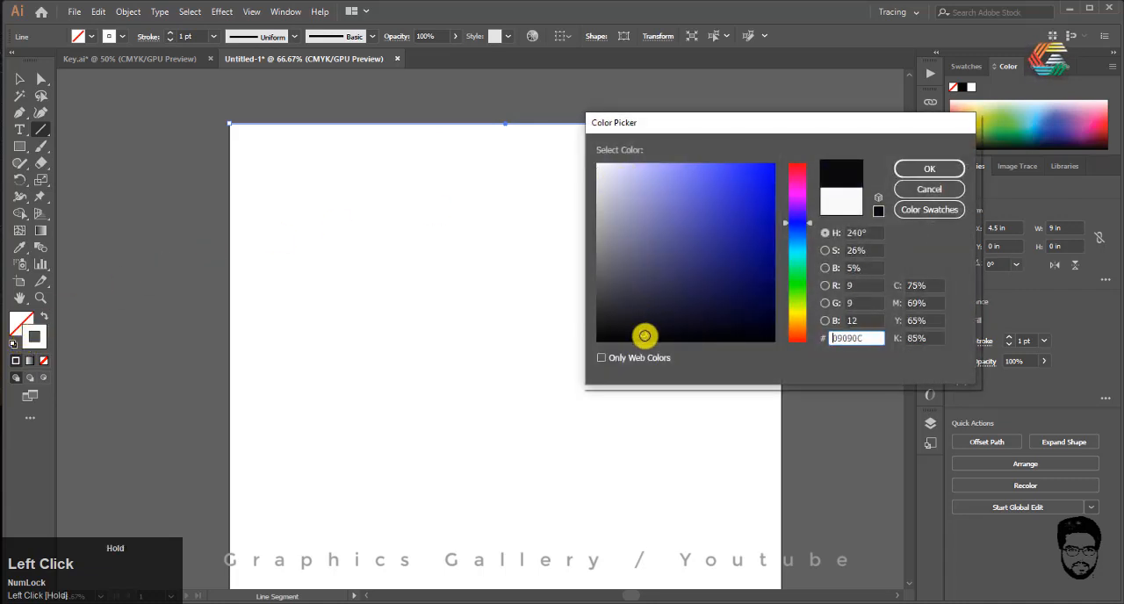
click(929, 169)
scroll(472, 228, up, 2)
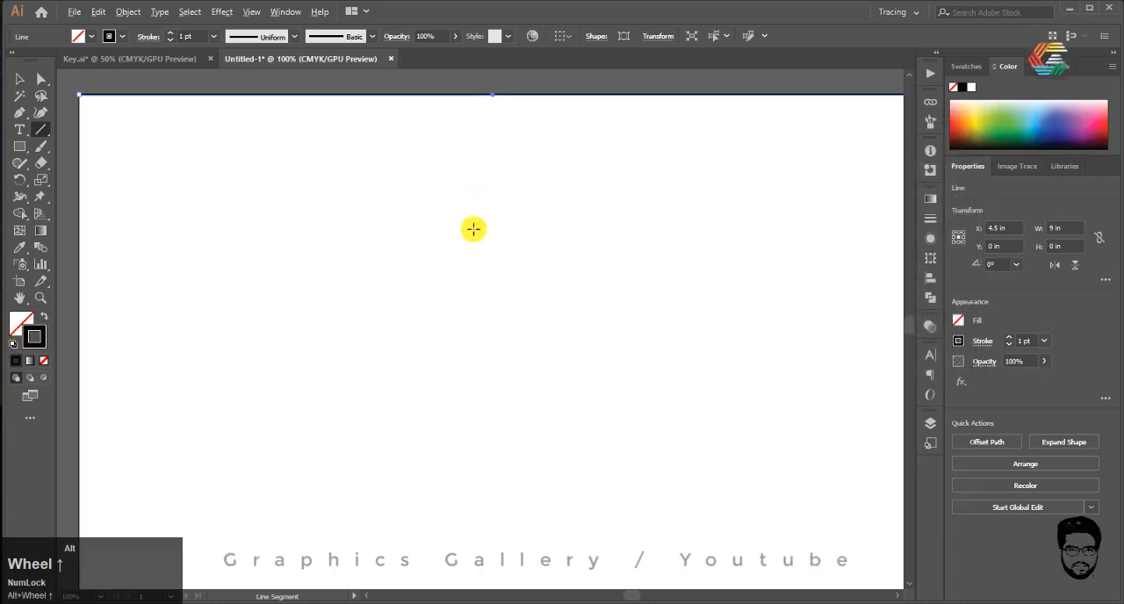
scroll(471, 228, down, 3)
scroll(462, 113, up, 2)
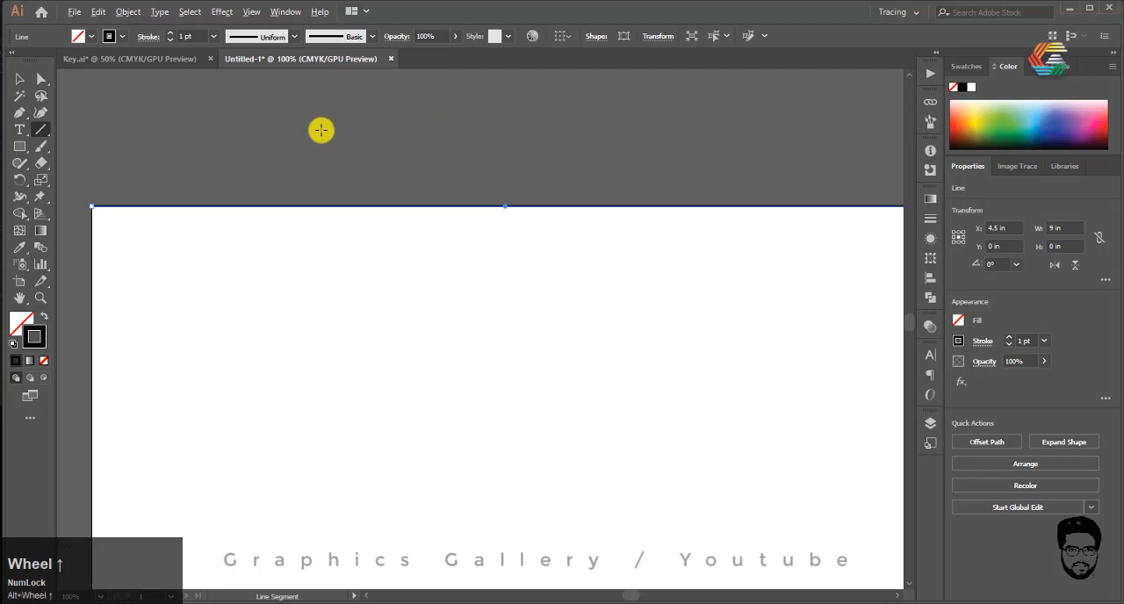
Step: Duplicate the horizontal line straight down, about 0.5 in below the original
click(17, 79)
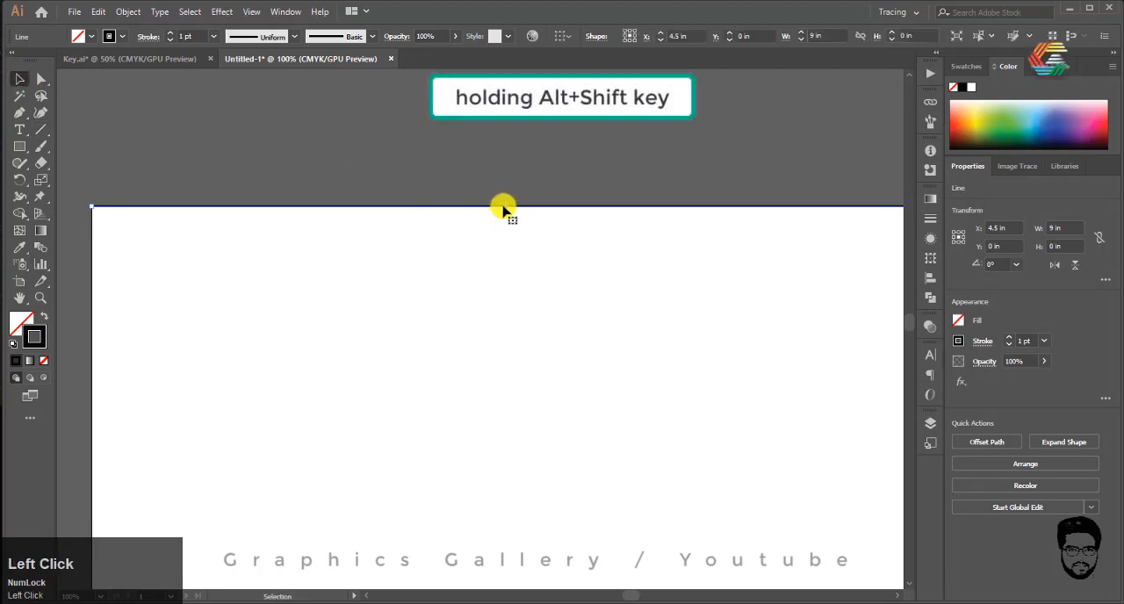
drag(502, 207, 504, 237)
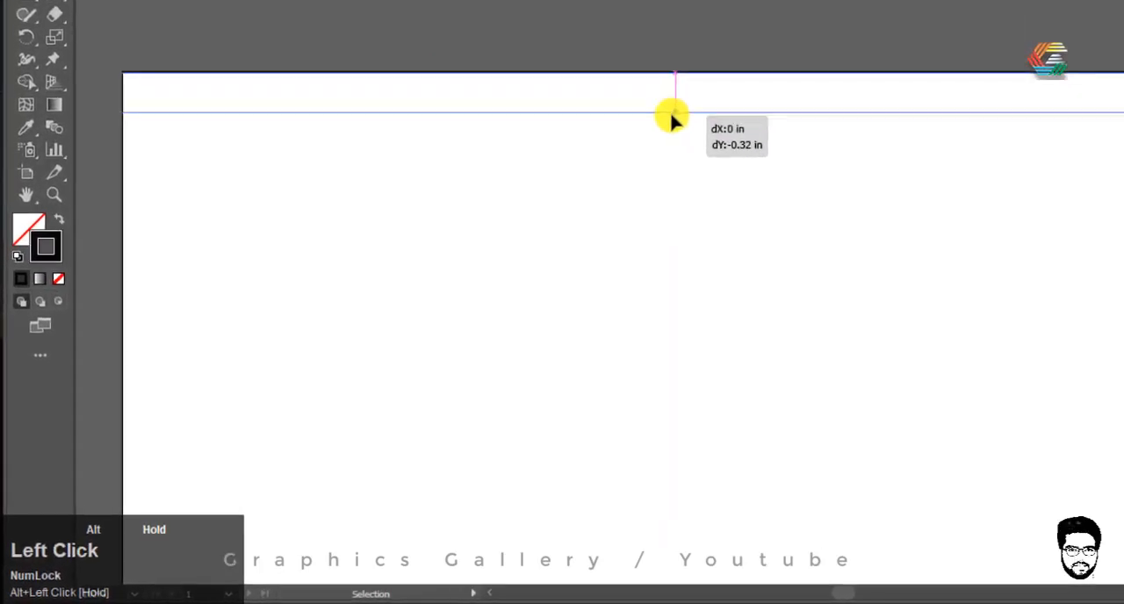
drag(672, 115, 668, 179)
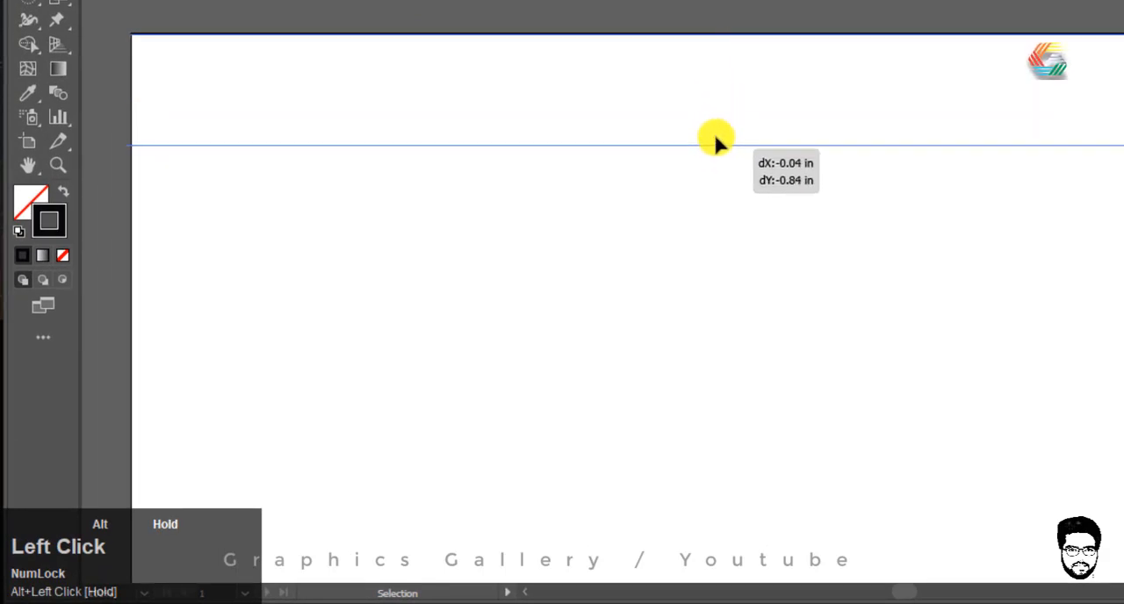
drag(715, 138, 713, 98)
key(shift)
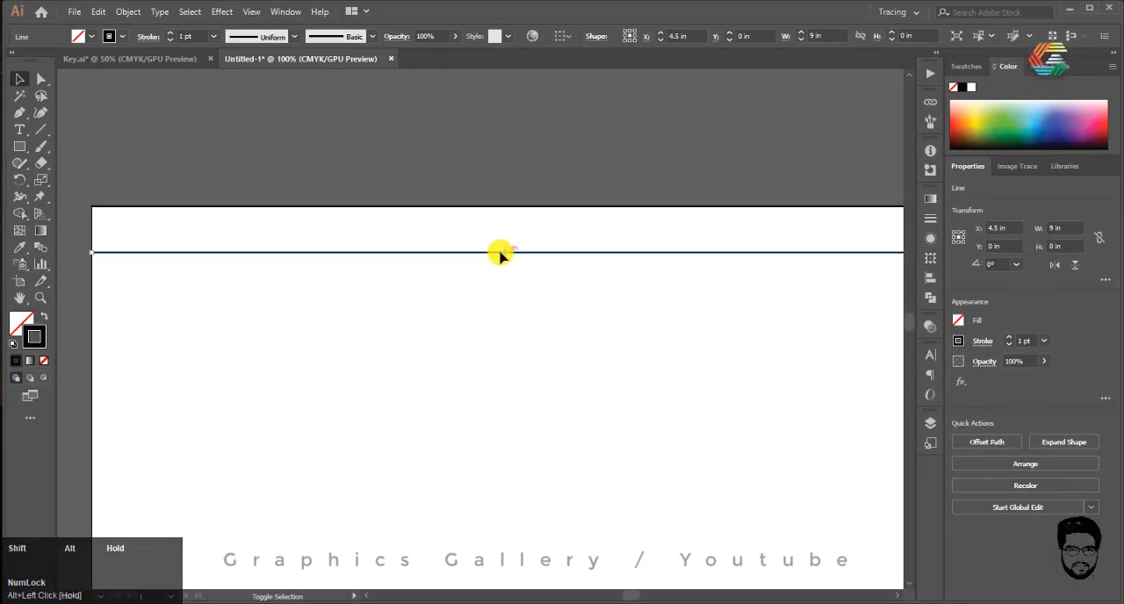
Step: Repeat the line duplication at the same spacing until horizontal lines cover the artboard down to its bottom edge
scroll(351, 197, down, 1)
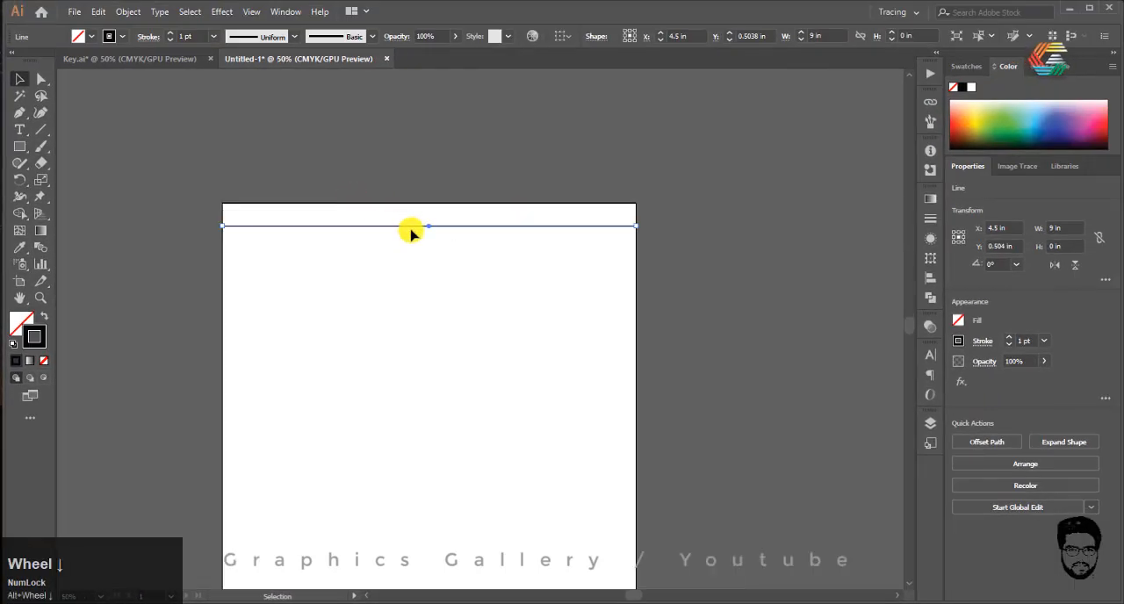
key(ctrl+d)
key(ctrl+d)
key(ctrl+d)
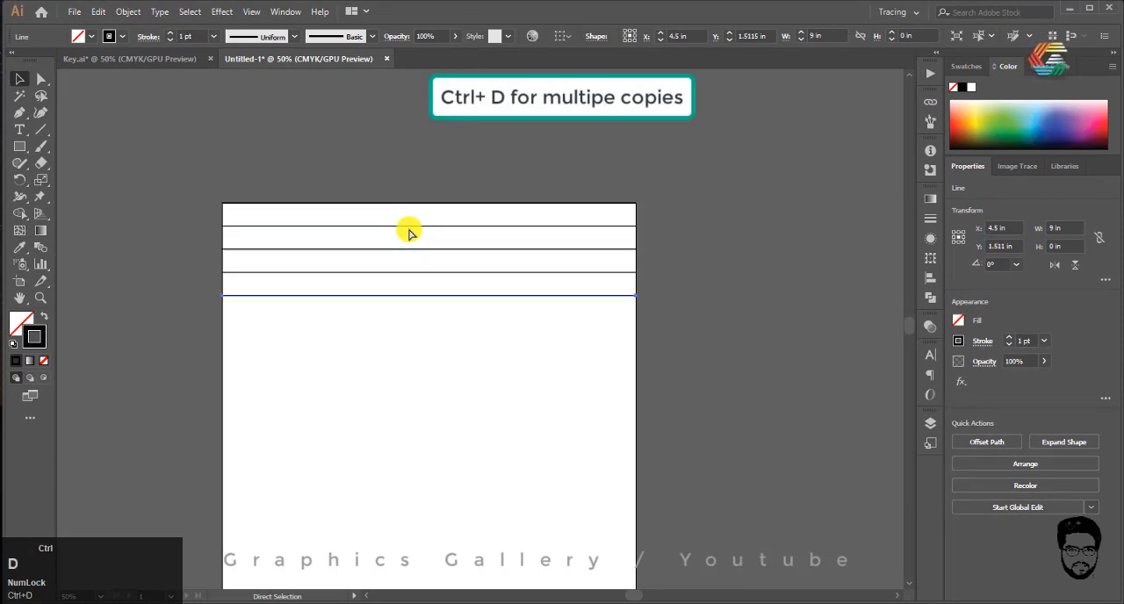
key(ctrl+d)
scroll(406, 198, down, 1)
scroll(408, 201, up, 1)
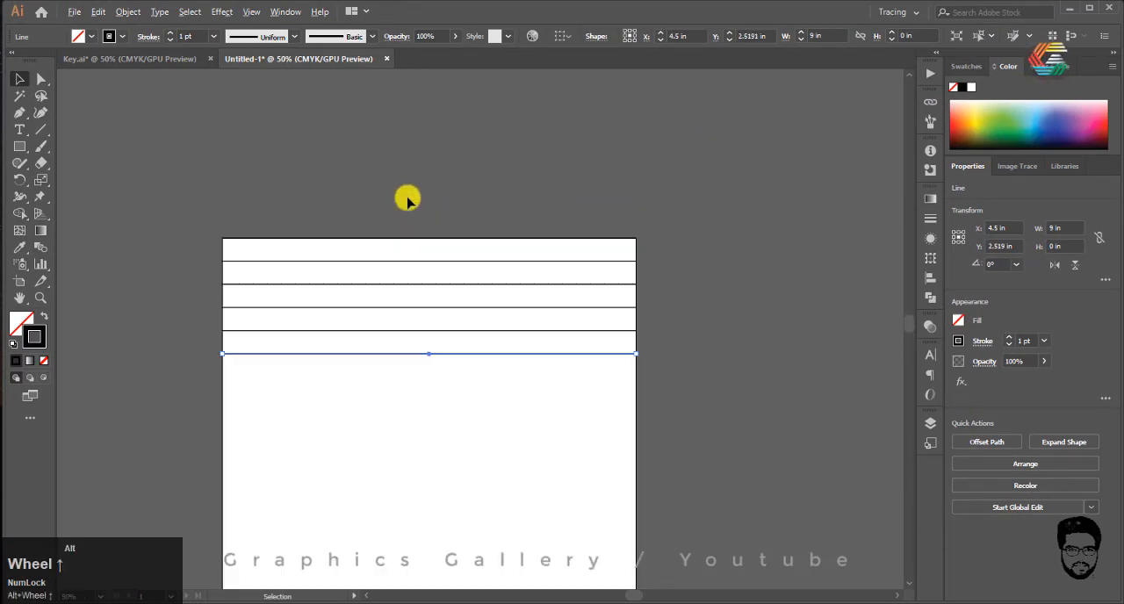
scroll(411, 319, down, 1)
key(ctrl+d)
key(ctrl+d)
key(ctrl+d)
key(ctrl+d)
key(ctrl+d)
key(ctrl+d)
key(ctrl+d)
key(ctrl+d)
key(ctrl+d)
key(ctrl+d)
key(ctrl+d)
key(ctrl+d)
key(ctrl+d)
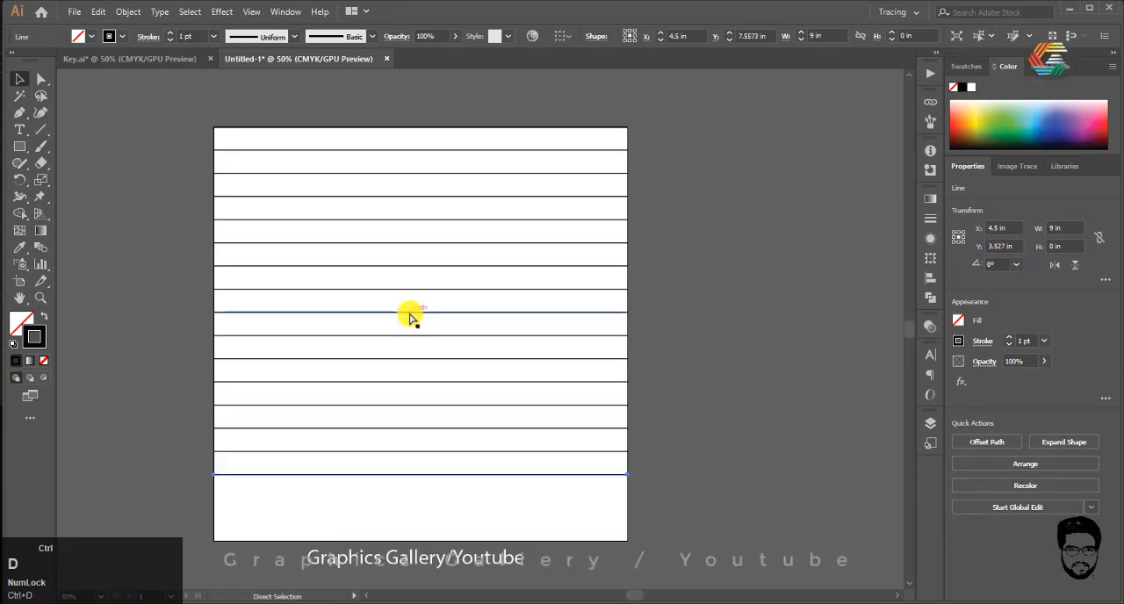
drag(411, 316, 390, 281)
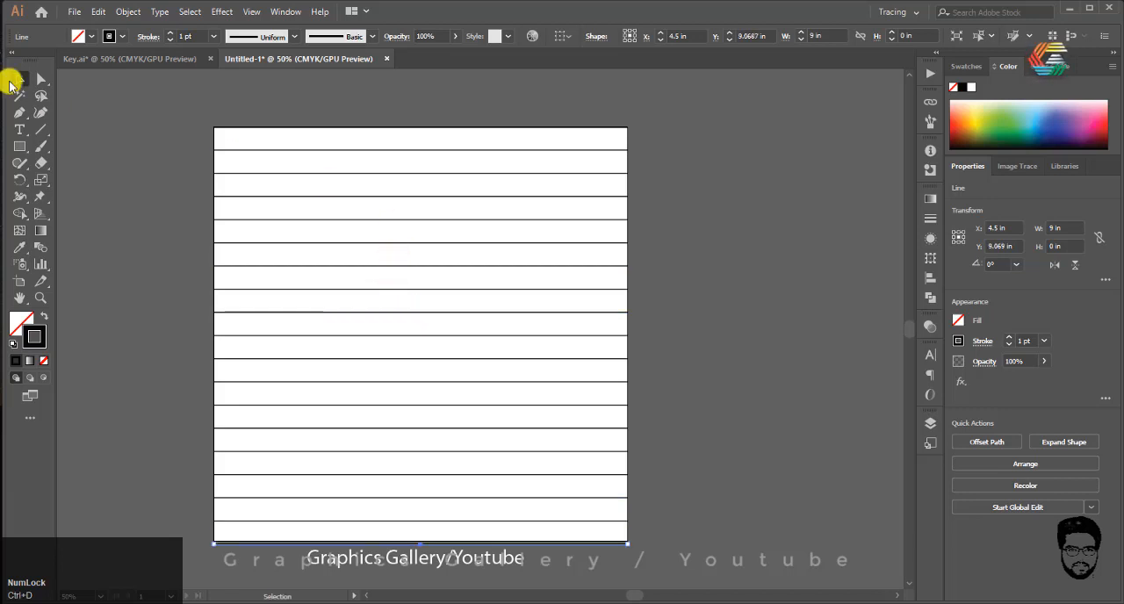
Step: Paste a copy of all the horizontal lines in place and rotate it a quarter turn to form a square grid
drag(681, 115, 602, 562)
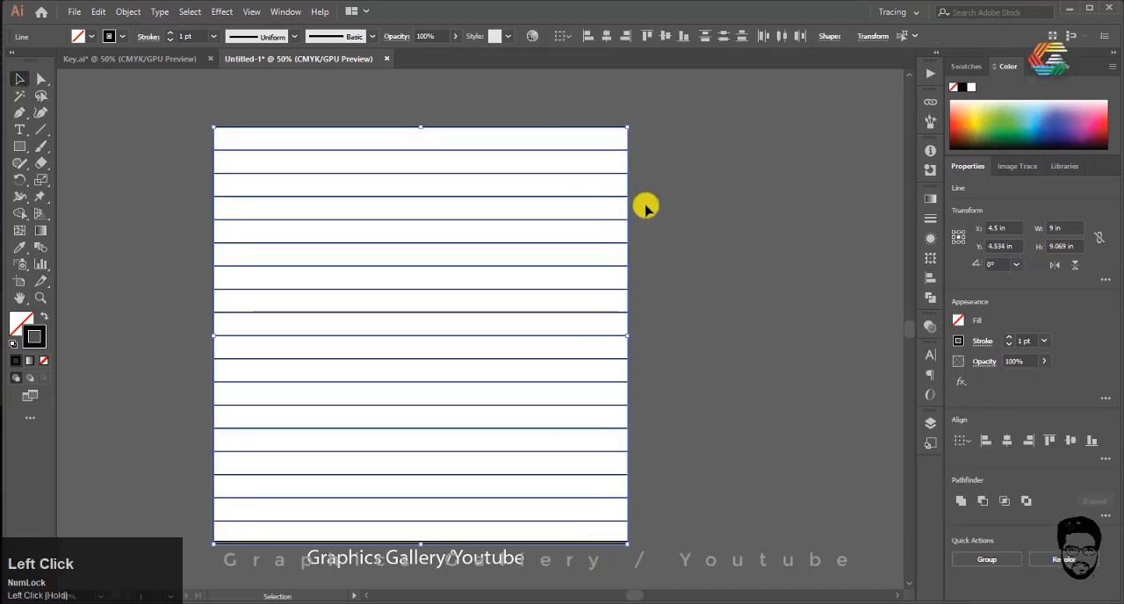
key(ctrl+c)
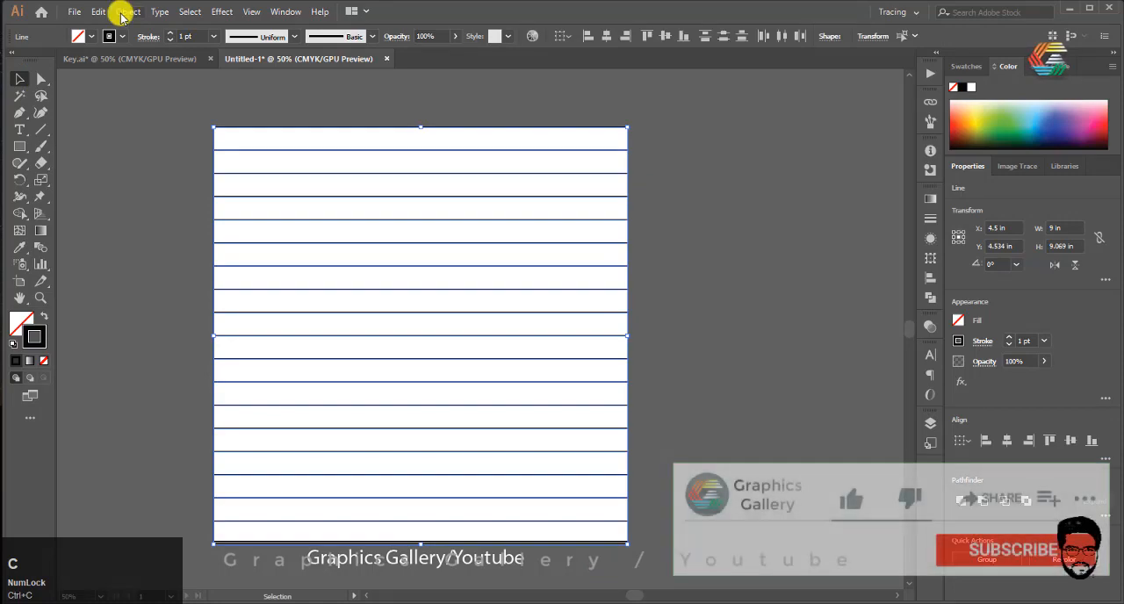
click(98, 11)
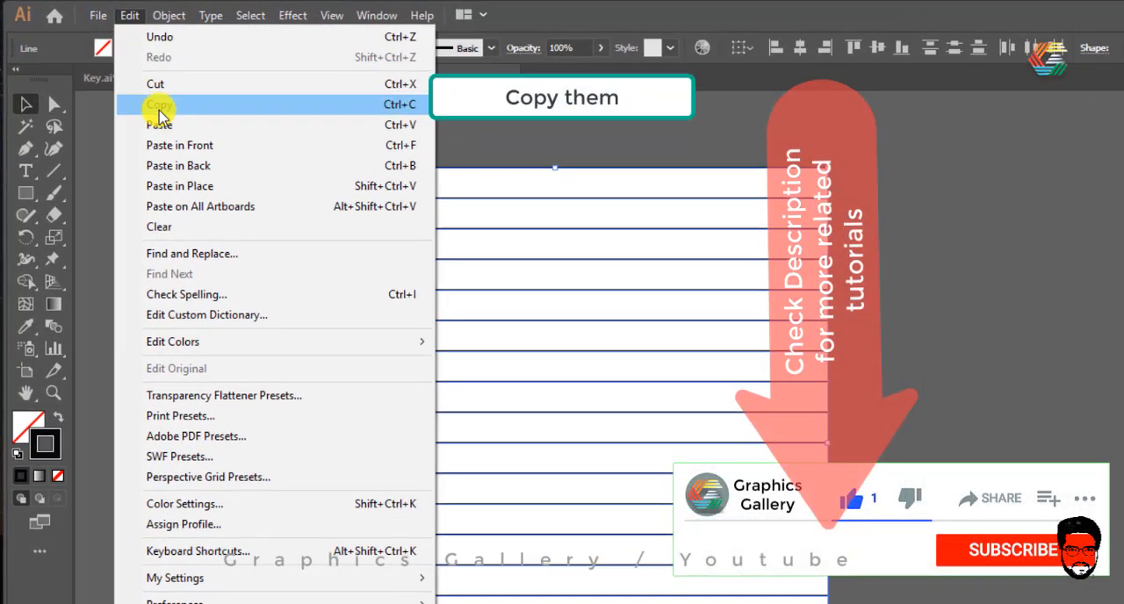
click(163, 114)
click(132, 16)
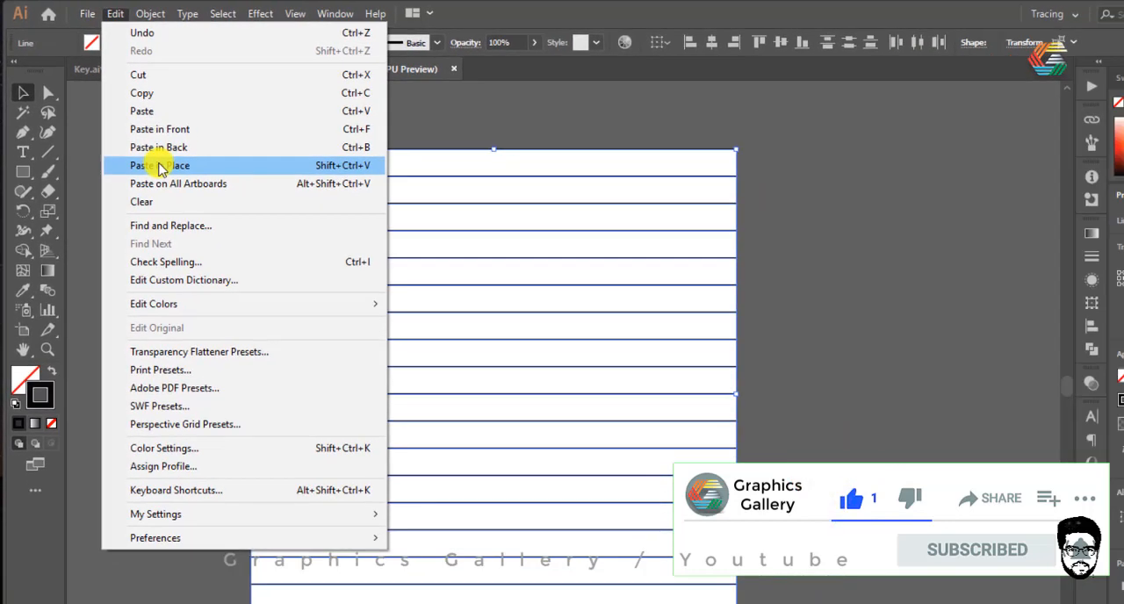
click(158, 189)
drag(635, 125, 492, 439)
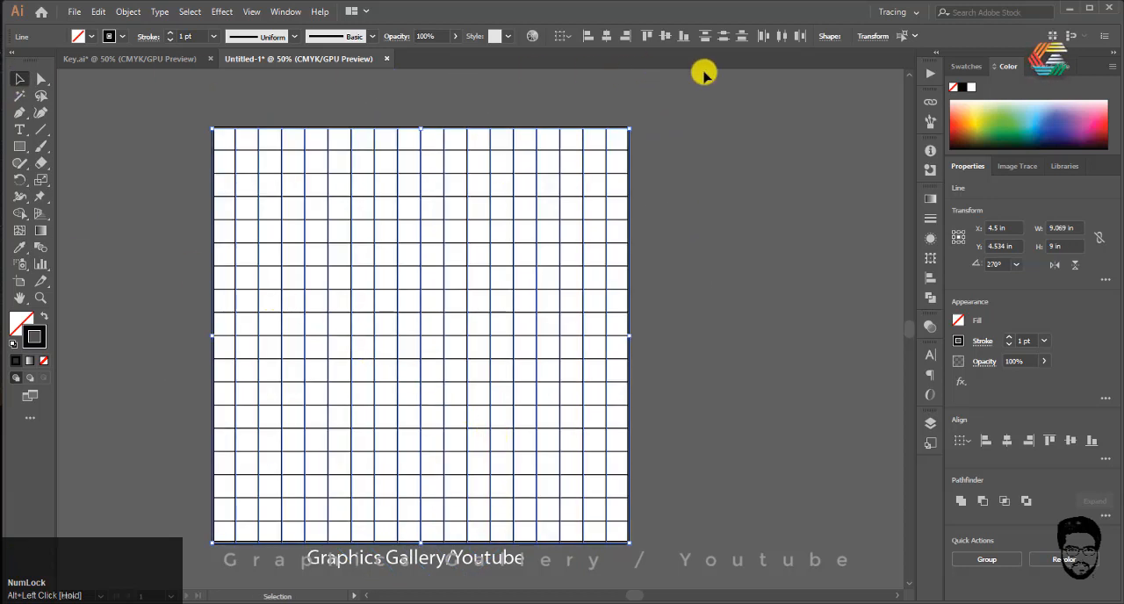
Step: Select all the horizontal and vertical grid lines and lock them
drag(685, 110, 395, 376)
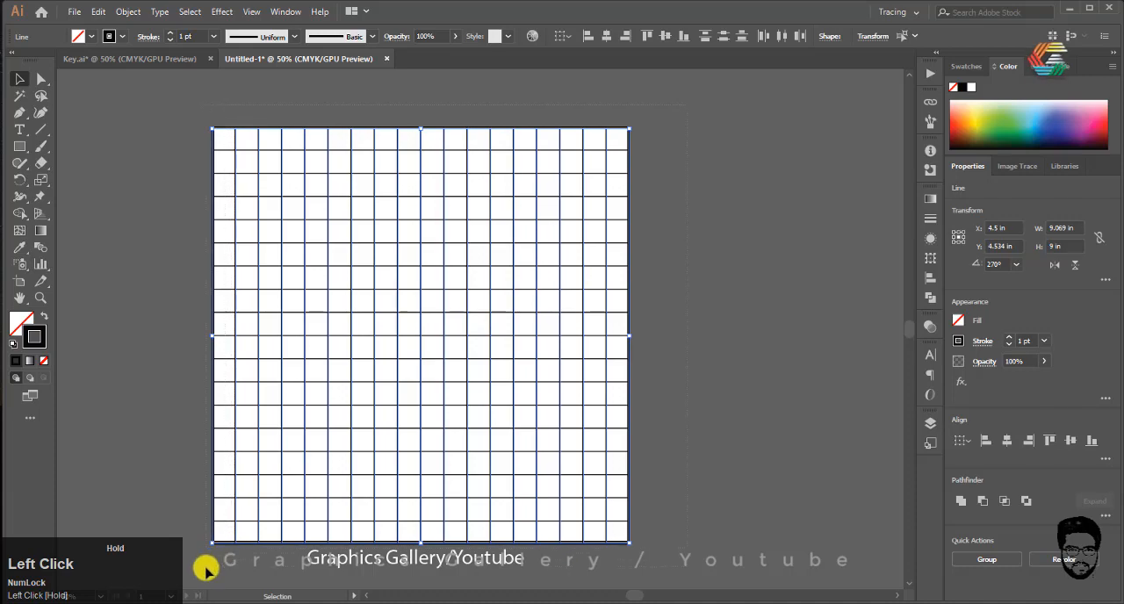
drag(199, 550, 199, 550)
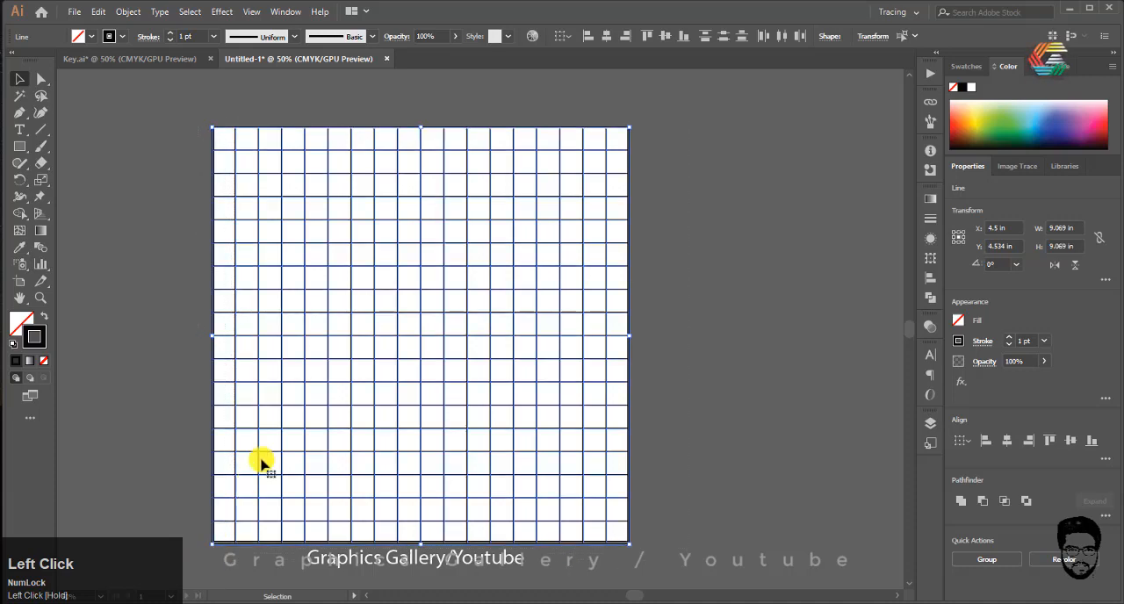
click(128, 12)
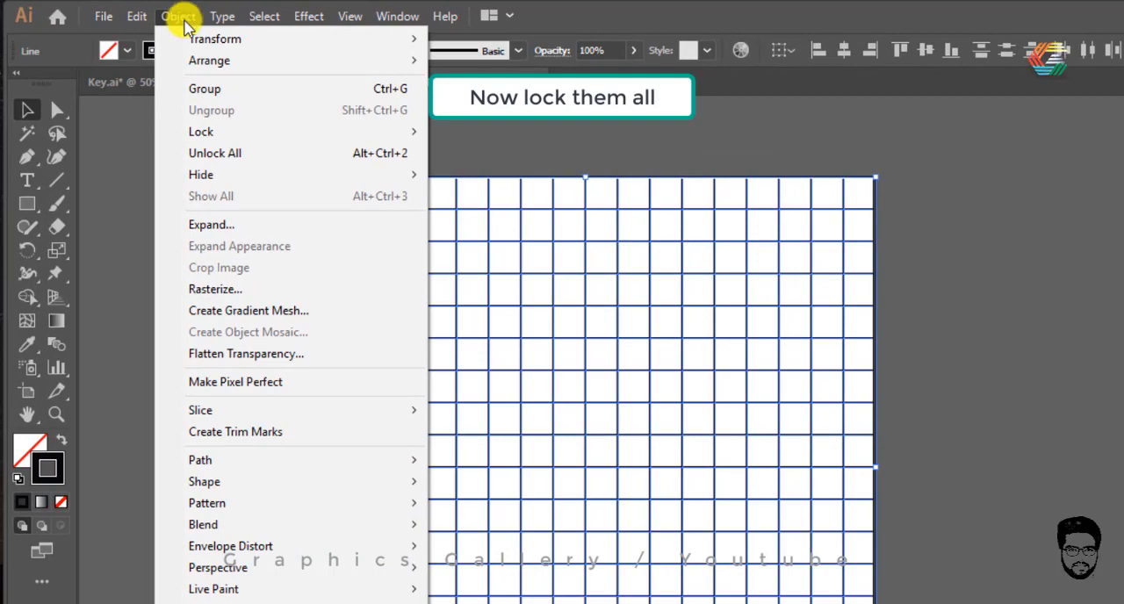
mouse_move(317, 137)
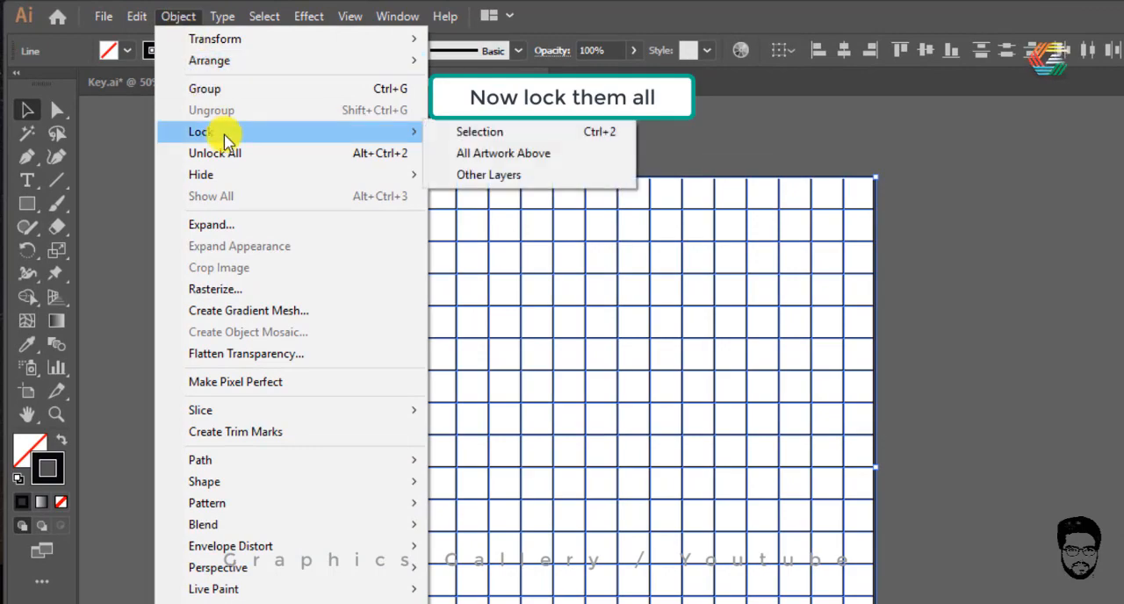
click(459, 132)
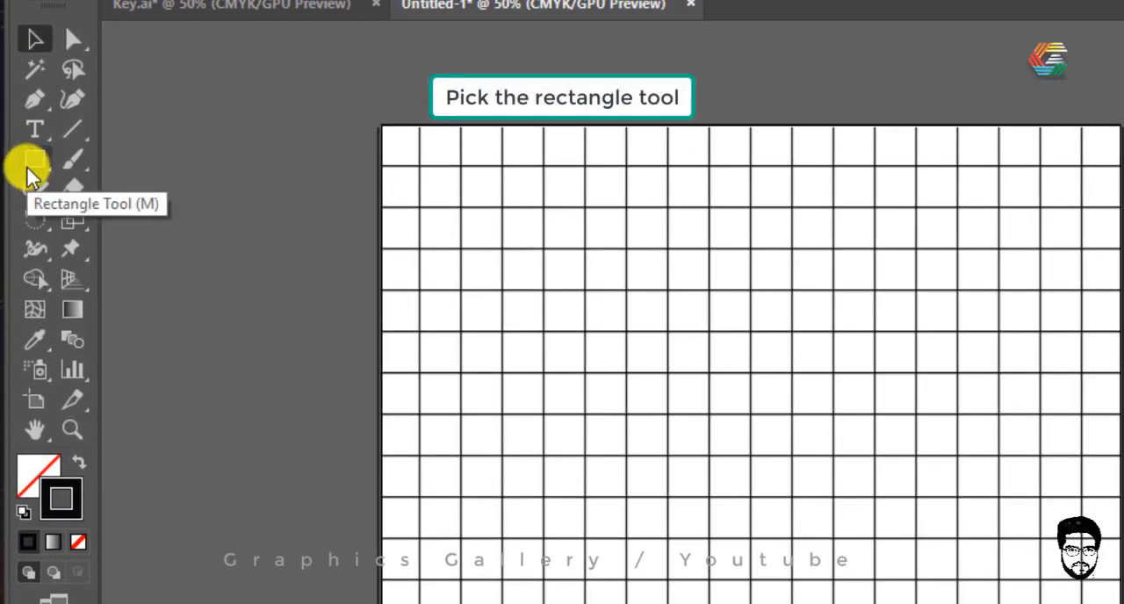
Step: Draw a rectangle about 2.02 by 4.53 in on the grid's right half and give it a black fill with no stroke
click(31, 171)
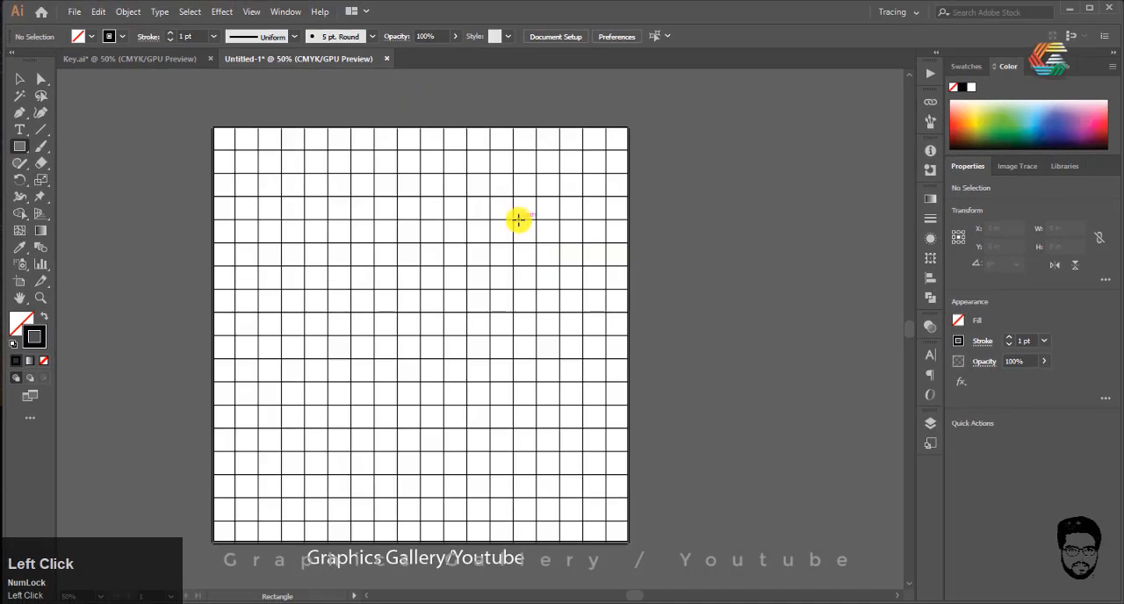
drag(512, 222, 607, 428)
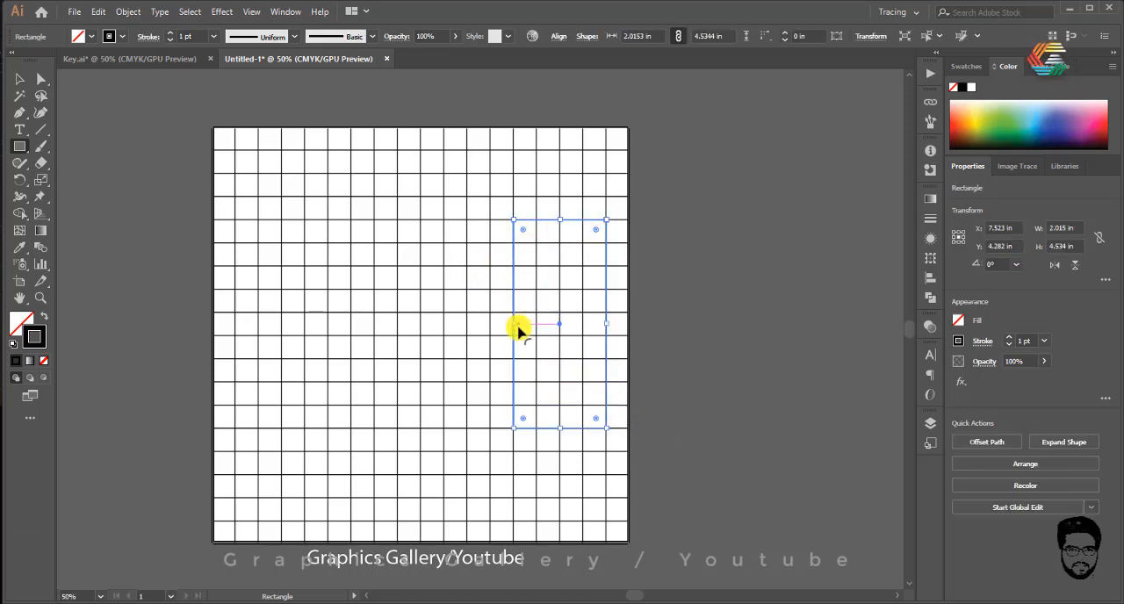
click(21, 81)
scroll(553, 240, up, 3)
scroll(555, 243, down, 3)
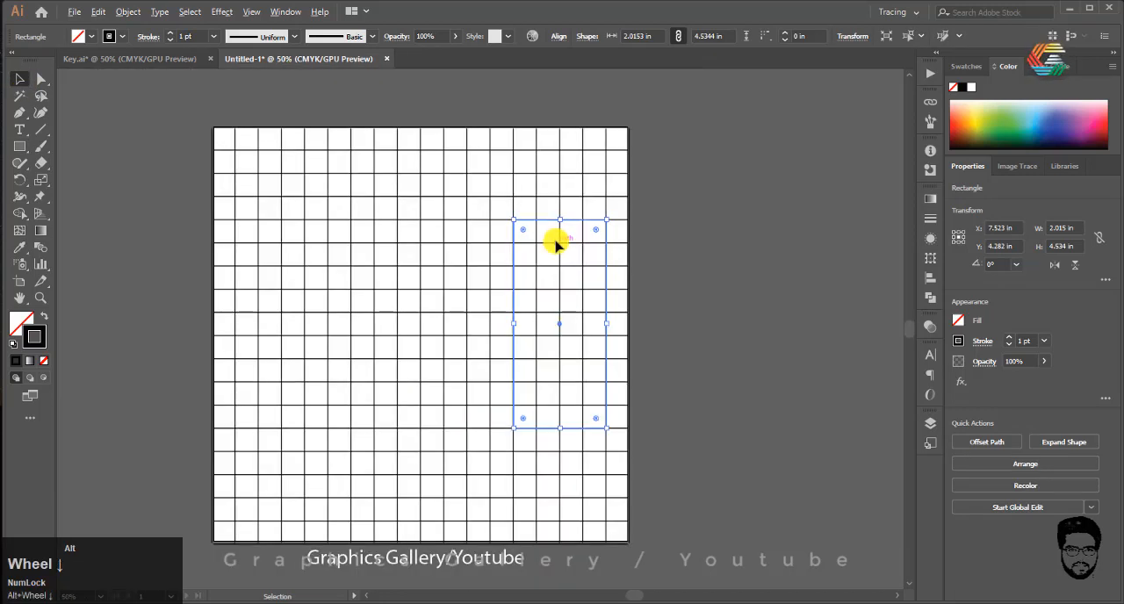
click(42, 314)
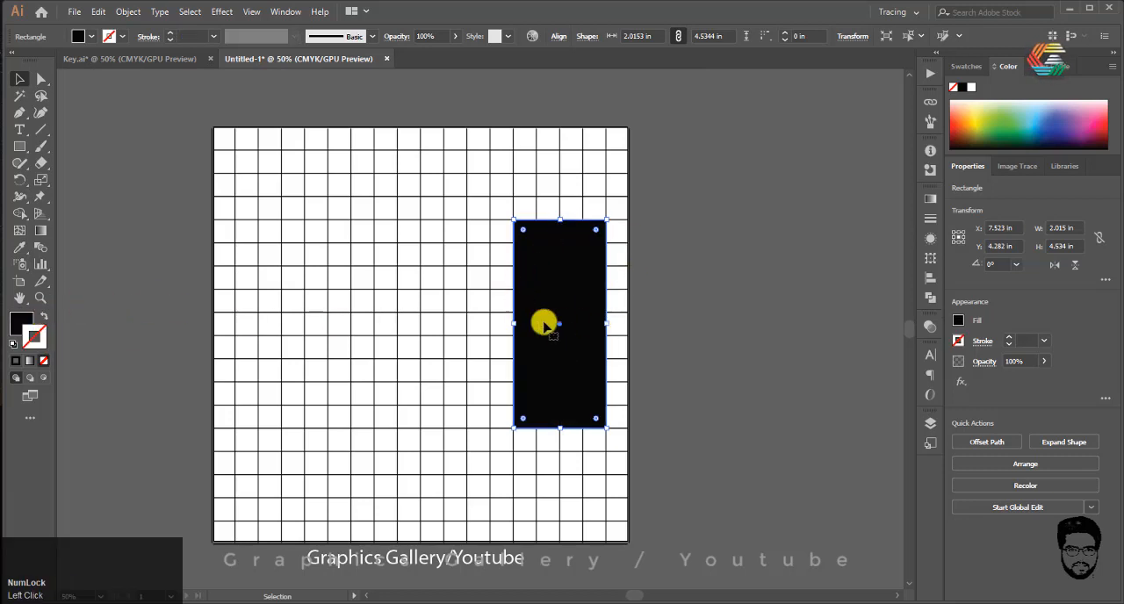
Step: Duplicate the black rectangle about 1 in to the left and round the copy's corners fully, to a radius of about 1.01 in
scroll(544, 322, up, 2)
scroll(534, 319, down, 2)
scroll(524, 343, up, 2)
scroll(529, 338, down, 1)
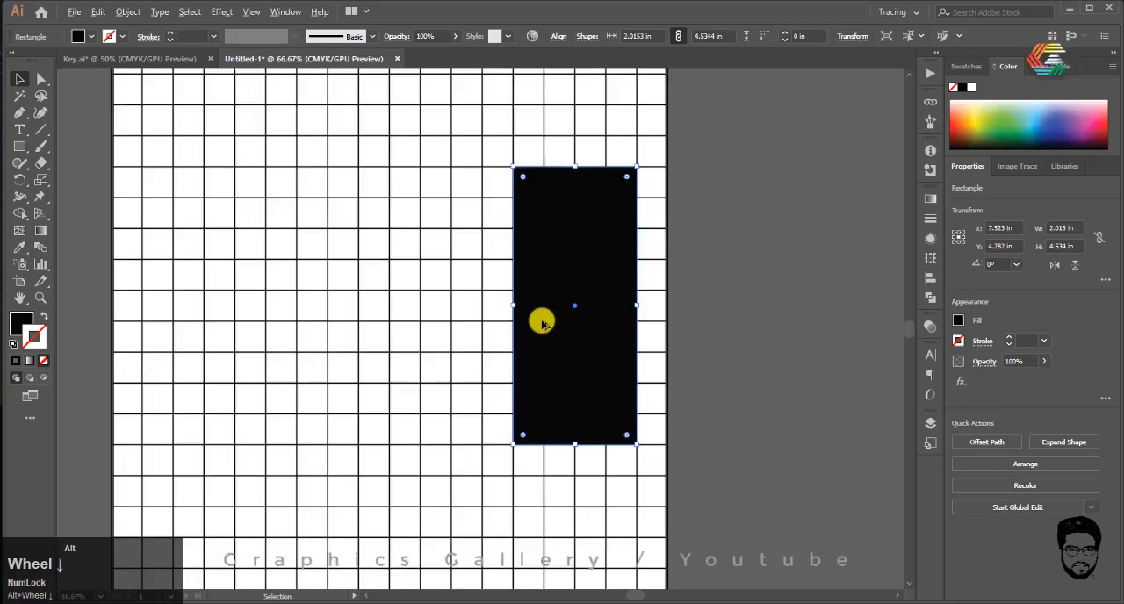
drag(573, 307, 509, 305)
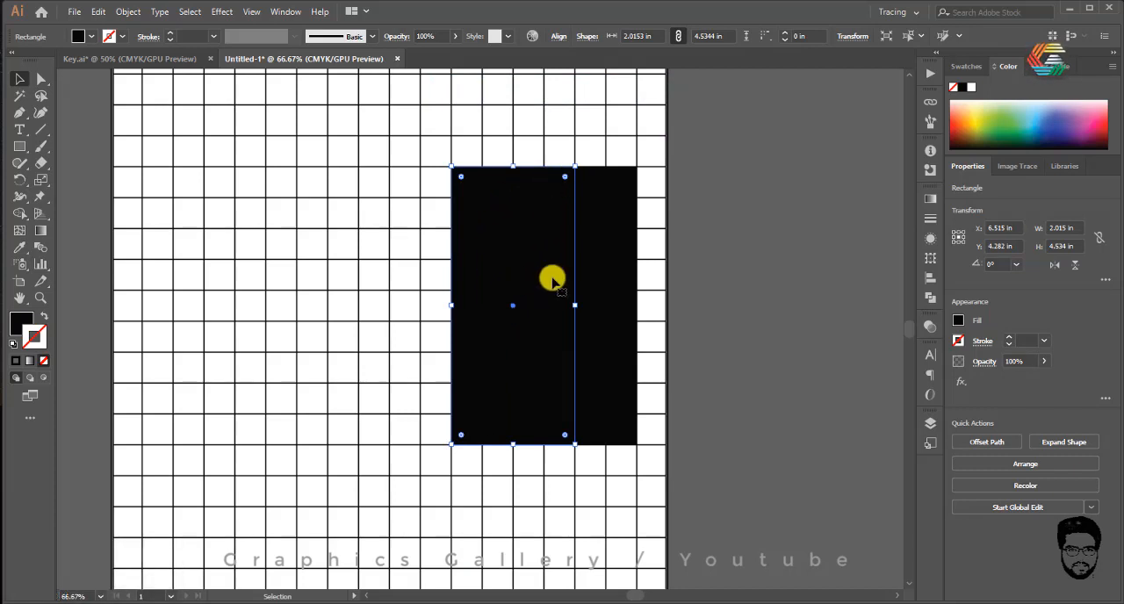
drag(566, 179, 545, 270)
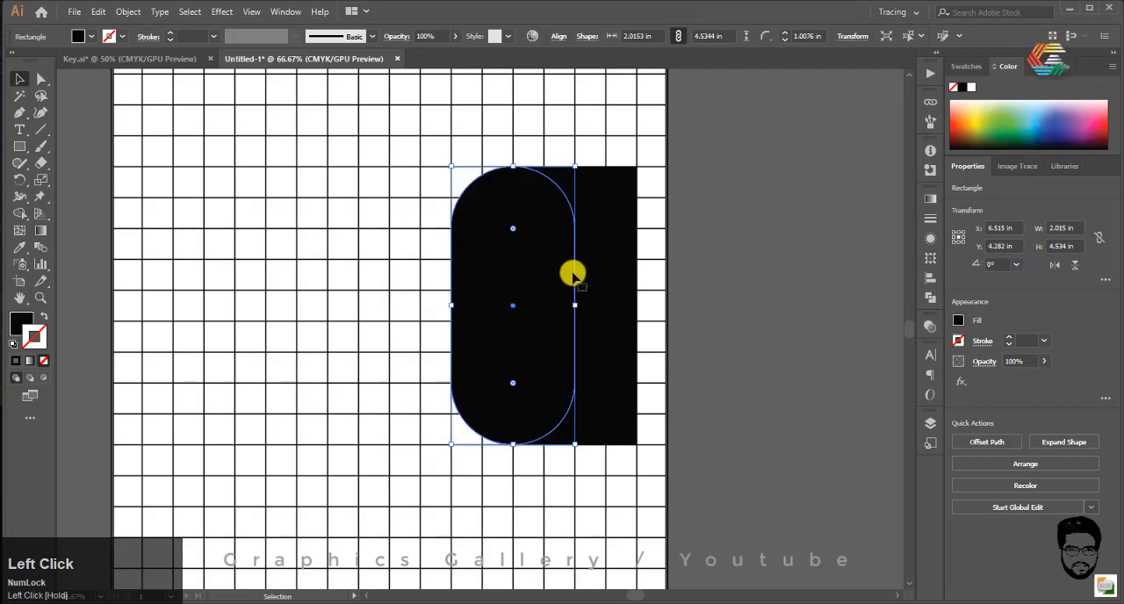
Step: Widen the square-cornered rectangle rightward to the artboard's edge, to about 2.52 in wide
click(631, 283)
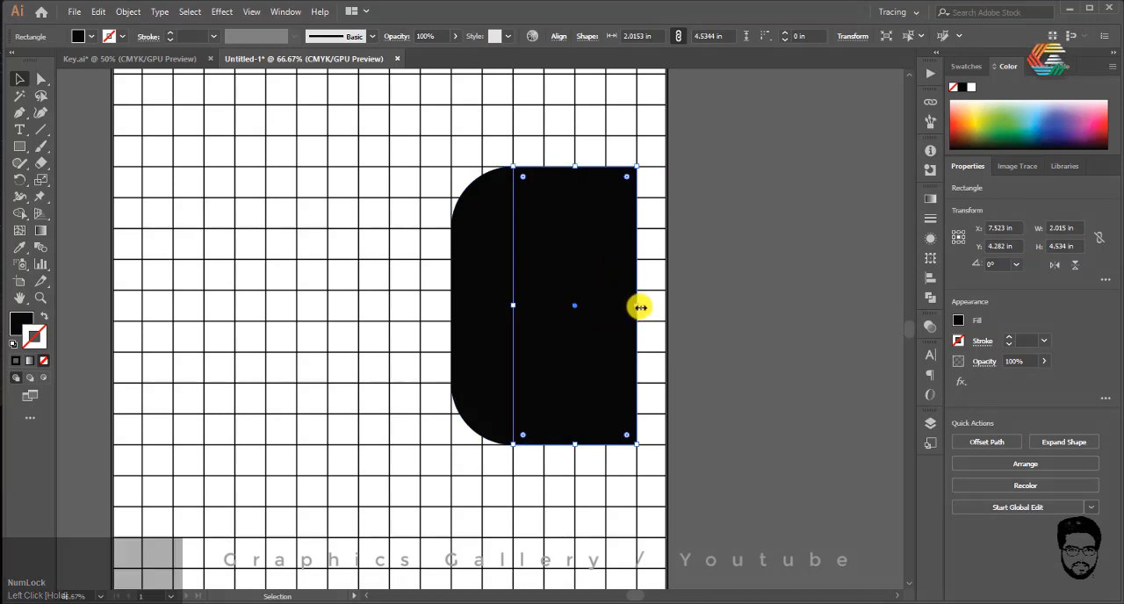
drag(637, 305, 668, 304)
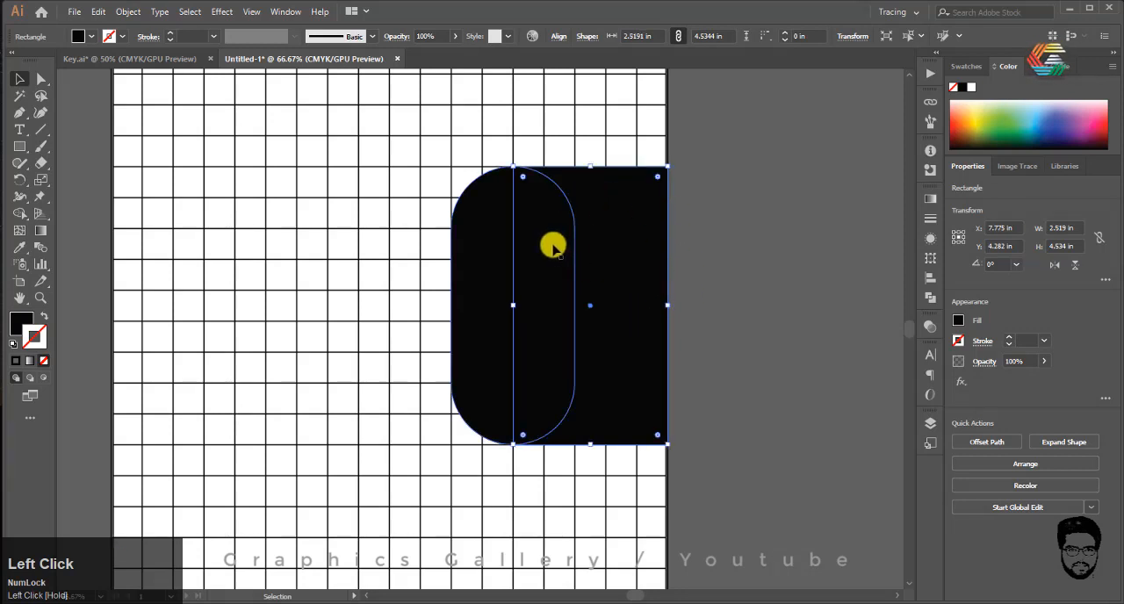
Step: Select both black shapes, split them with the Pathfinder Divide operation, and clear the selection
click(490, 249)
drag(603, 231, 494, 332)
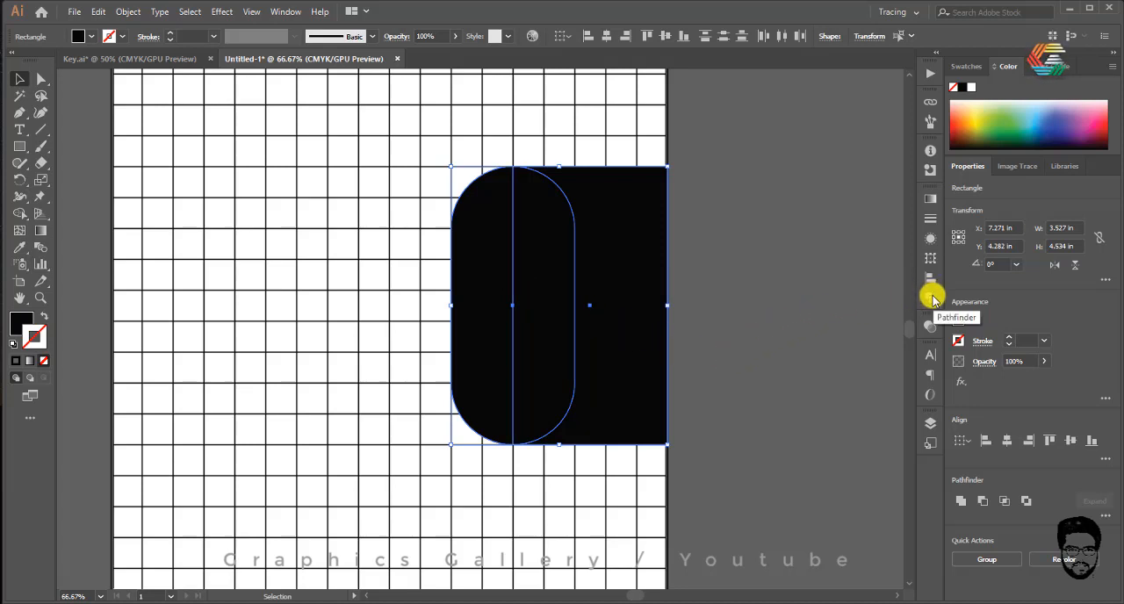
click(932, 299)
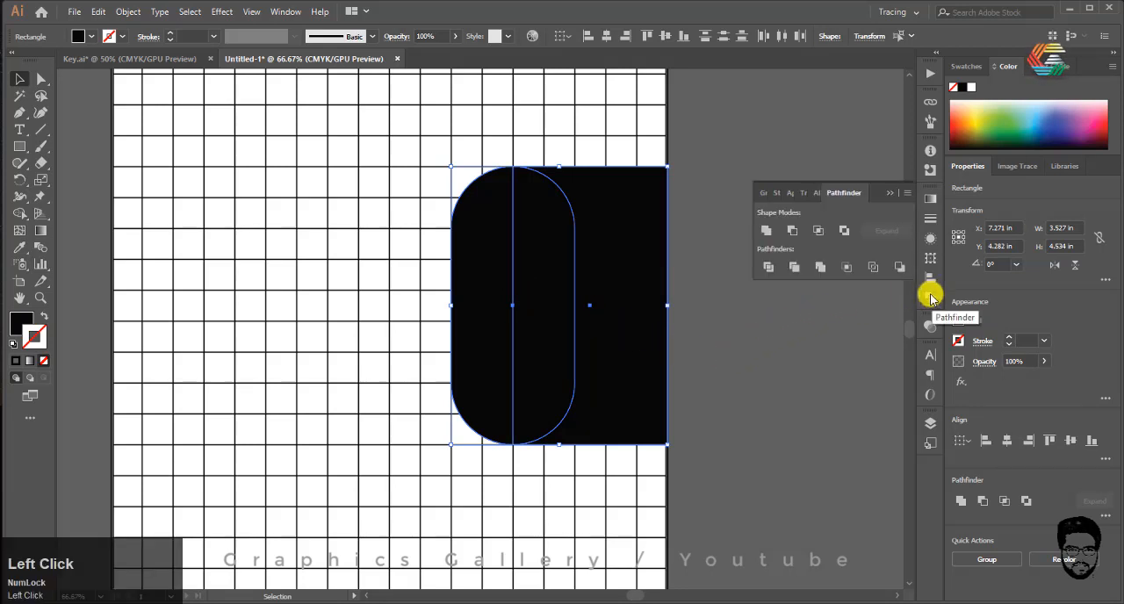
click(769, 269)
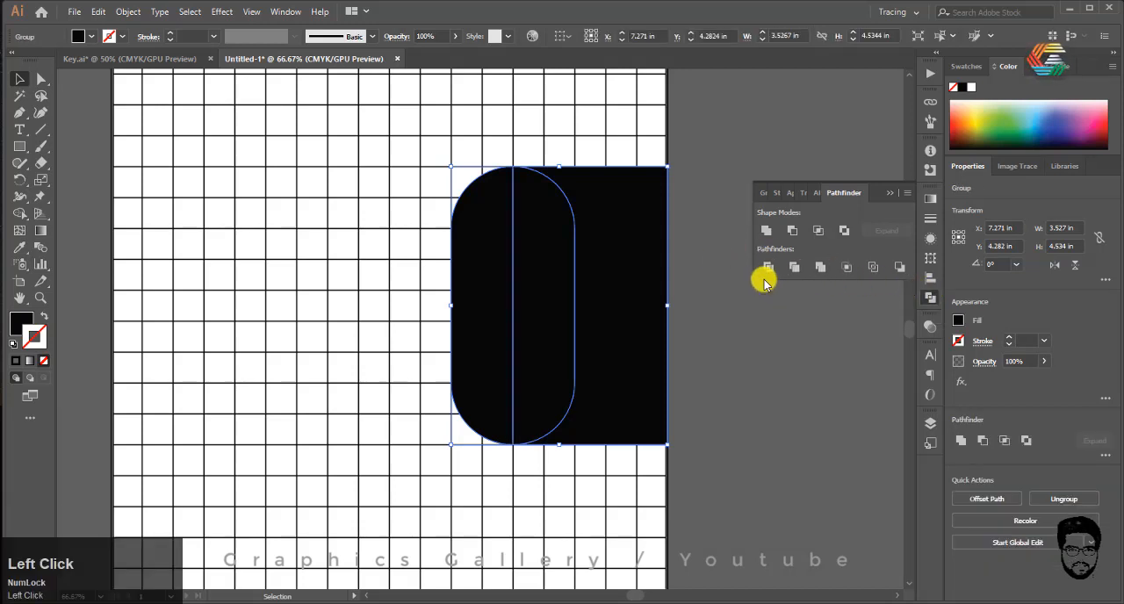
click(735, 190)
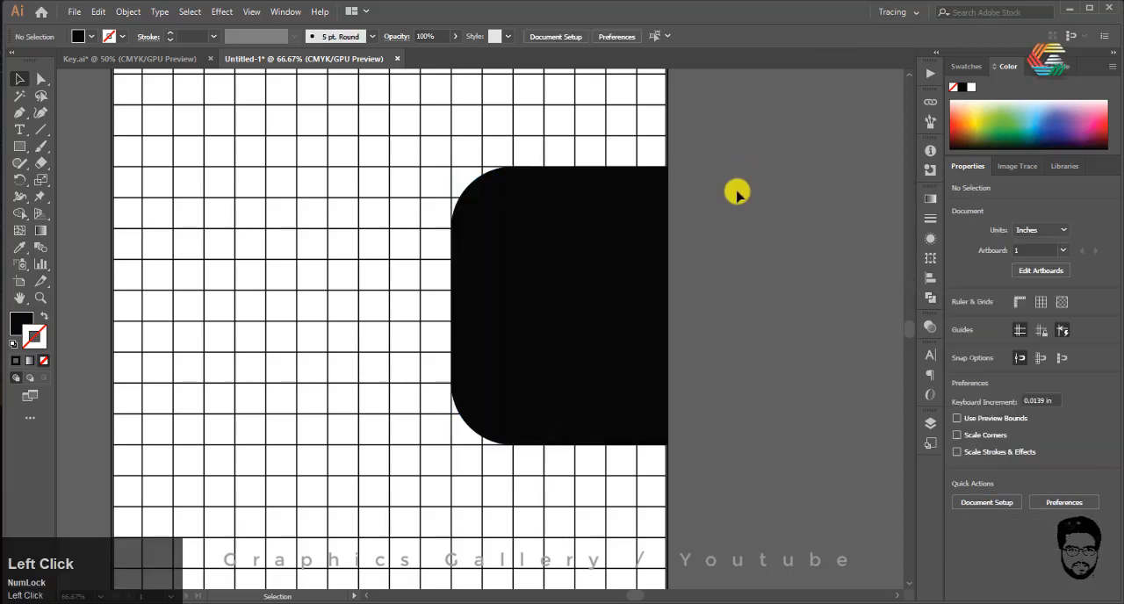
Step: Ungroup the divided black shapes and delete the rounded outer piece and the overlapping piece next to it
click(503, 250)
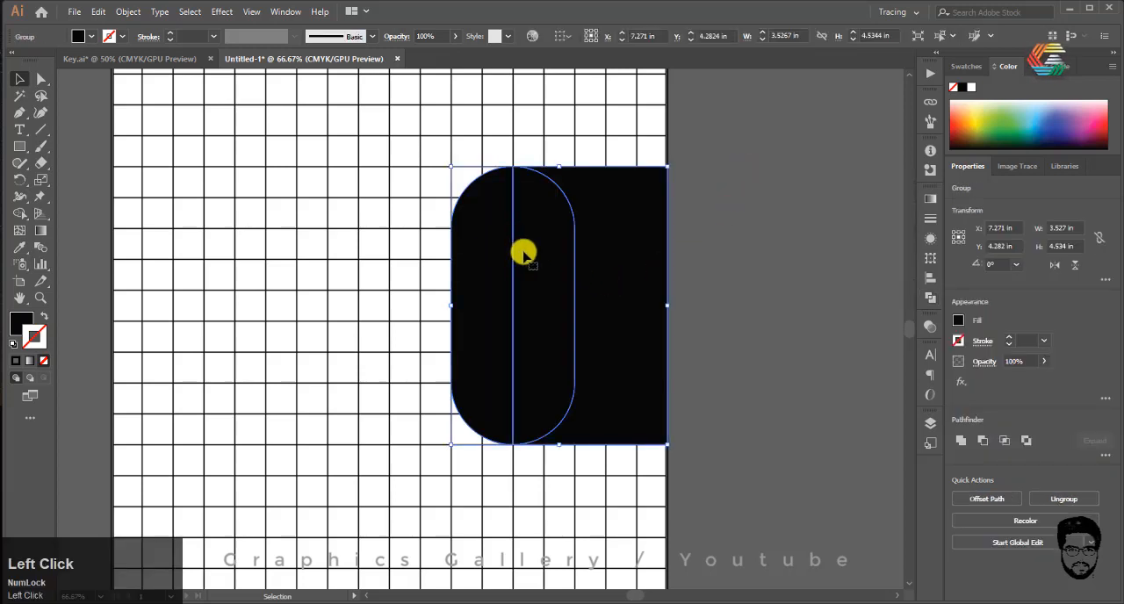
right_click(523, 253)
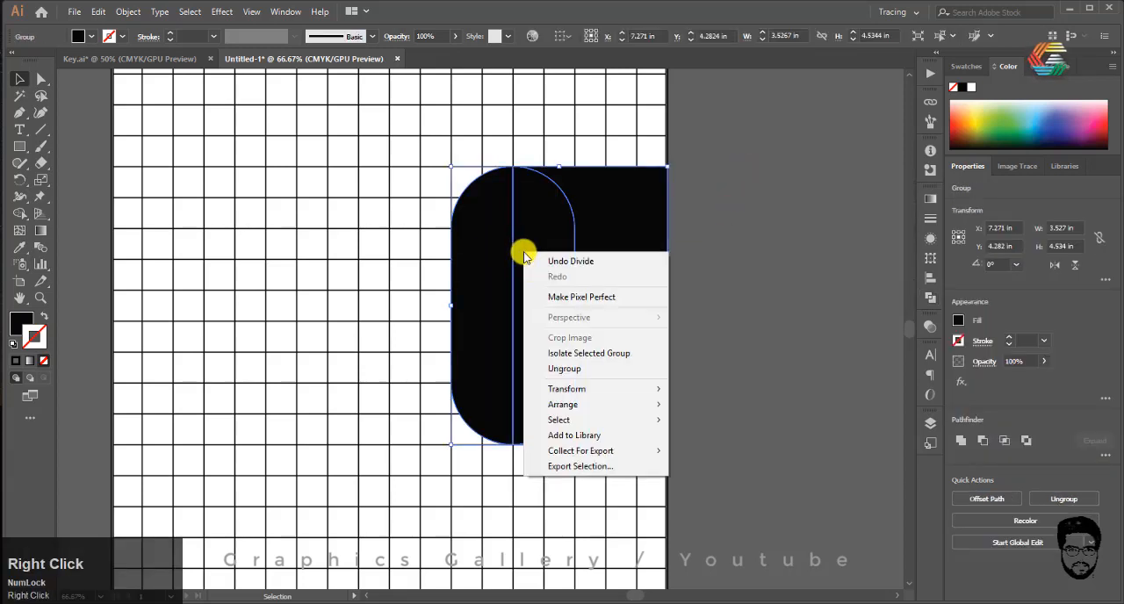
click(577, 369)
click(495, 287)
key(Delete)
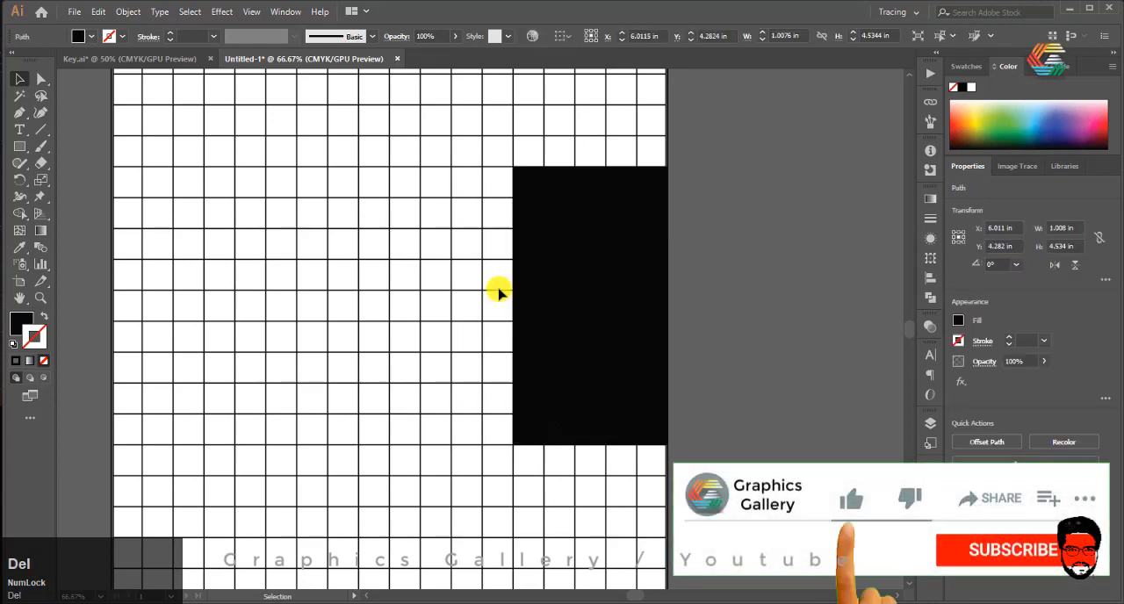
click(526, 277)
key(Delete)
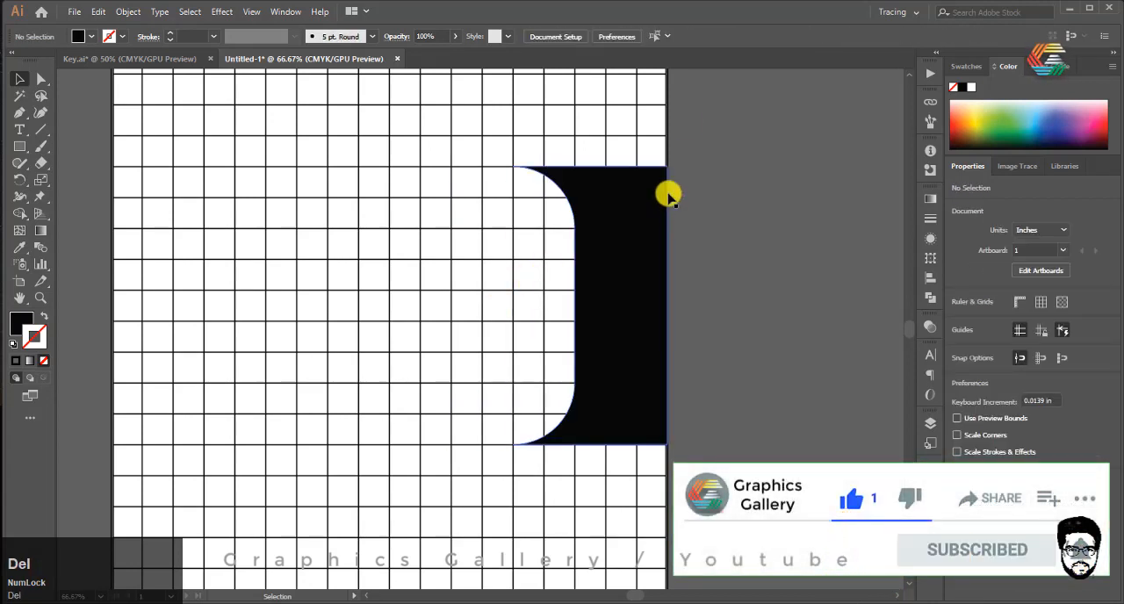
Step: Lower the remaining black shape's upper-right corner anchor straight down the artboard edge to a Y position of about 2.26 in
drag(690, 145, 513, 250)
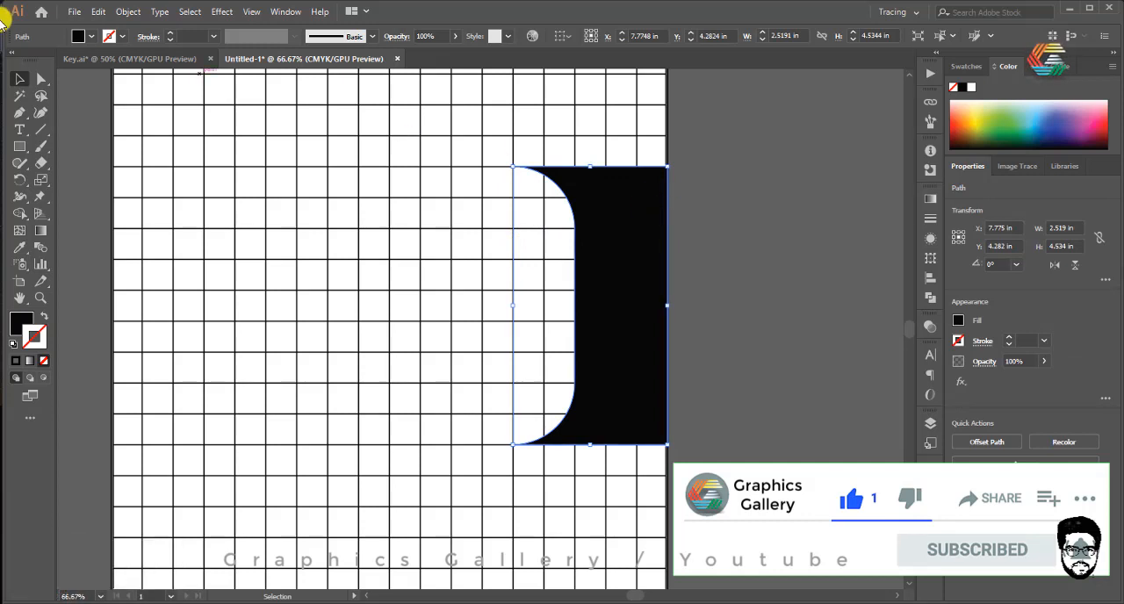
click(37, 79)
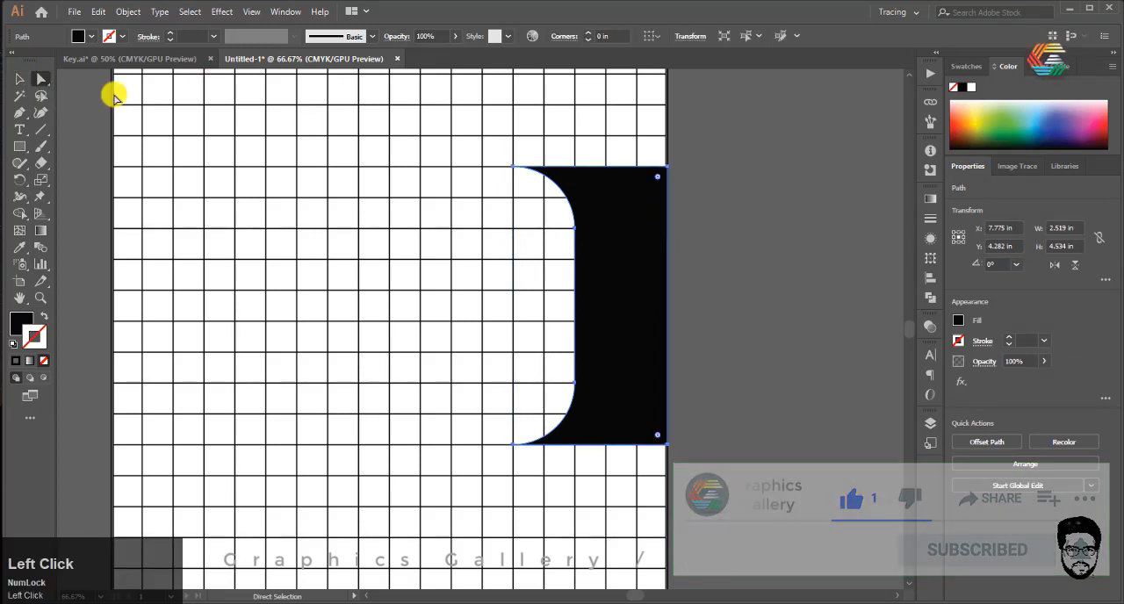
click(664, 167)
scroll(664, 168, up, 2)
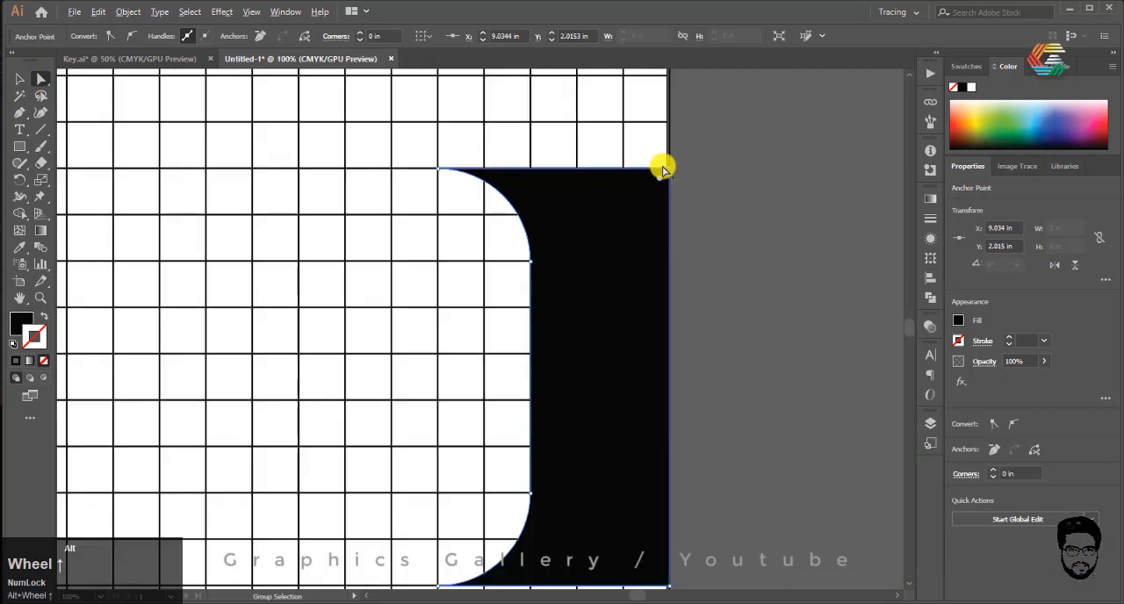
drag(672, 174, 674, 241)
scroll(574, 158, down, 2)
scroll(552, 171, up, 4)
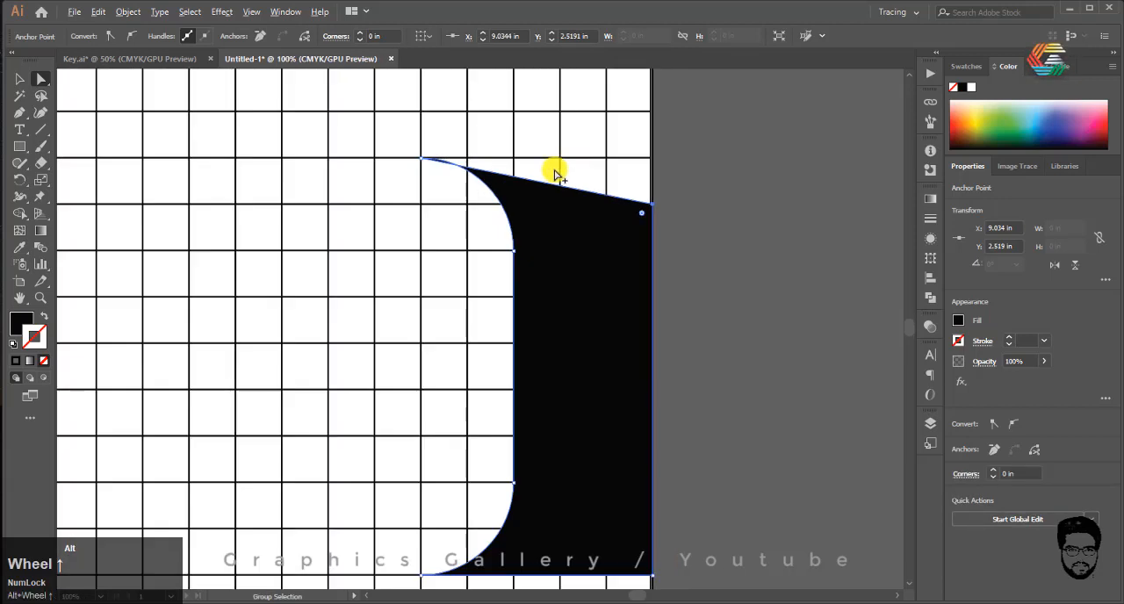
drag(746, 262, 757, 191)
scroll(547, 179, down, 3)
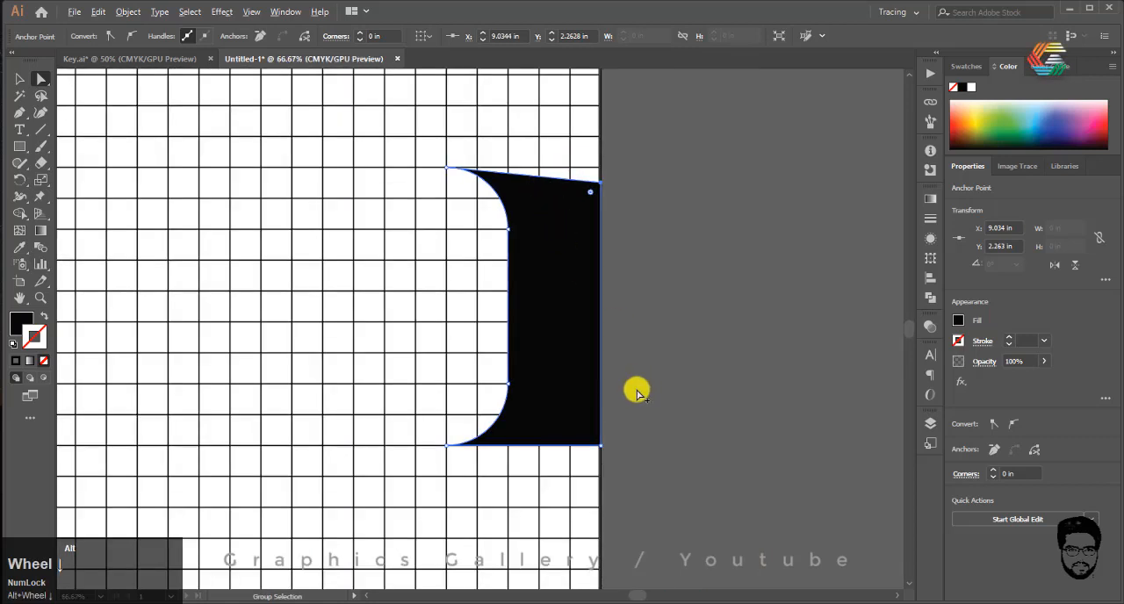
Step: Raise the black shape's lower-right corner anchor straight up the artboard edge to a Y position of about 6.30 in
scroll(594, 414, up, 3)
drag(615, 391, 617, 351)
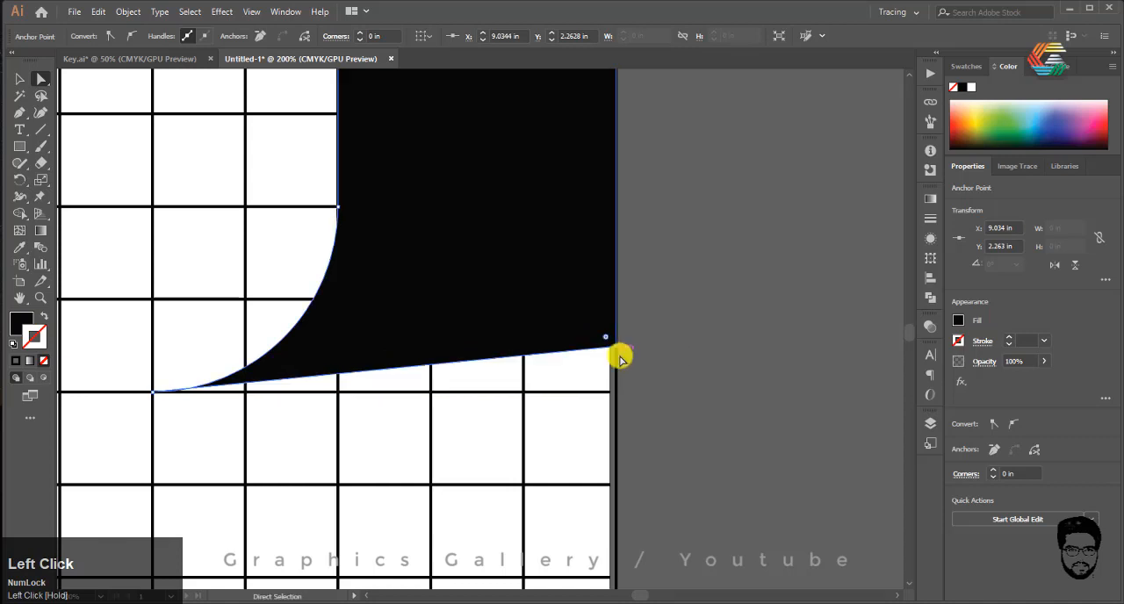
alt+scroll(590, 403, down, 4)
click(19, 79)
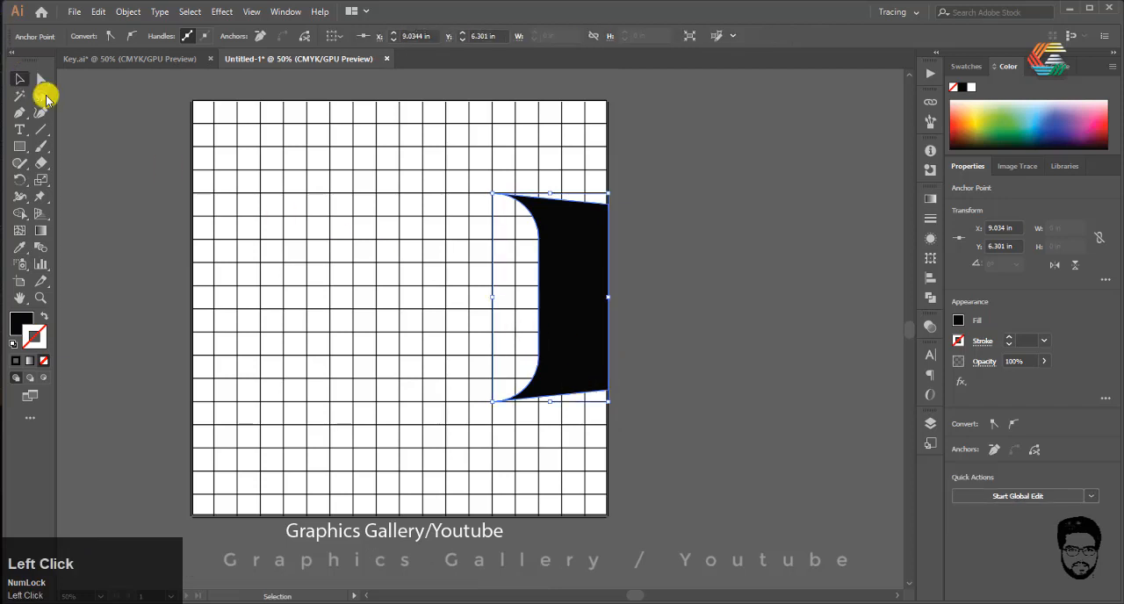
drag(630, 177, 542, 283)
alt+scroll(545, 287, down, 1)
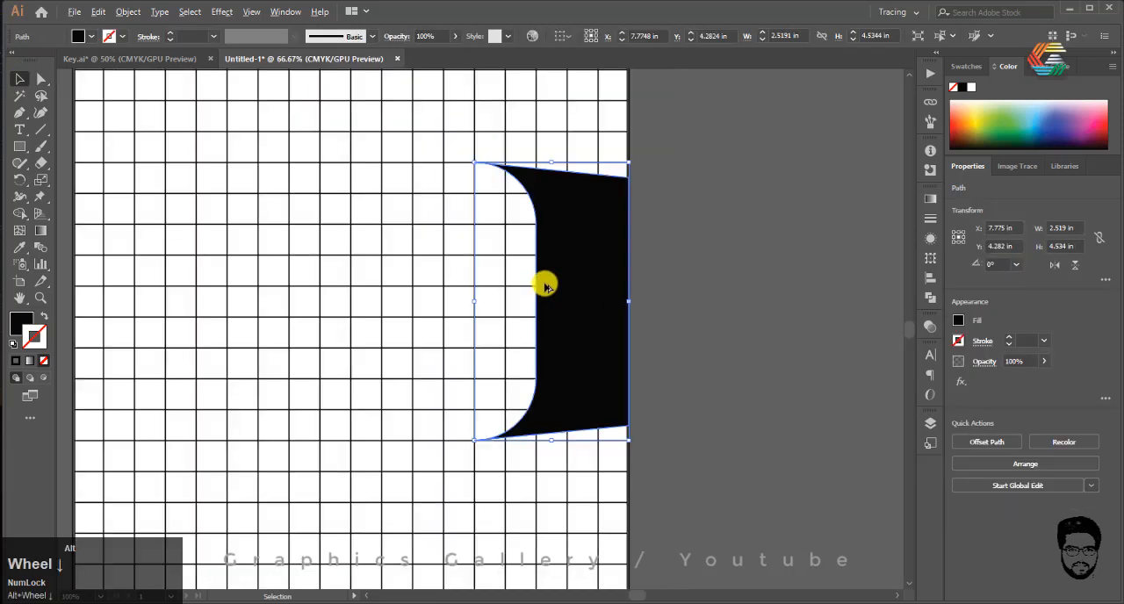
alt+scroll(611, 193, up, 1)
Step: Round both outer corners of the black shape on the artboard edge to a radius of 0.5 in
click(624, 189)
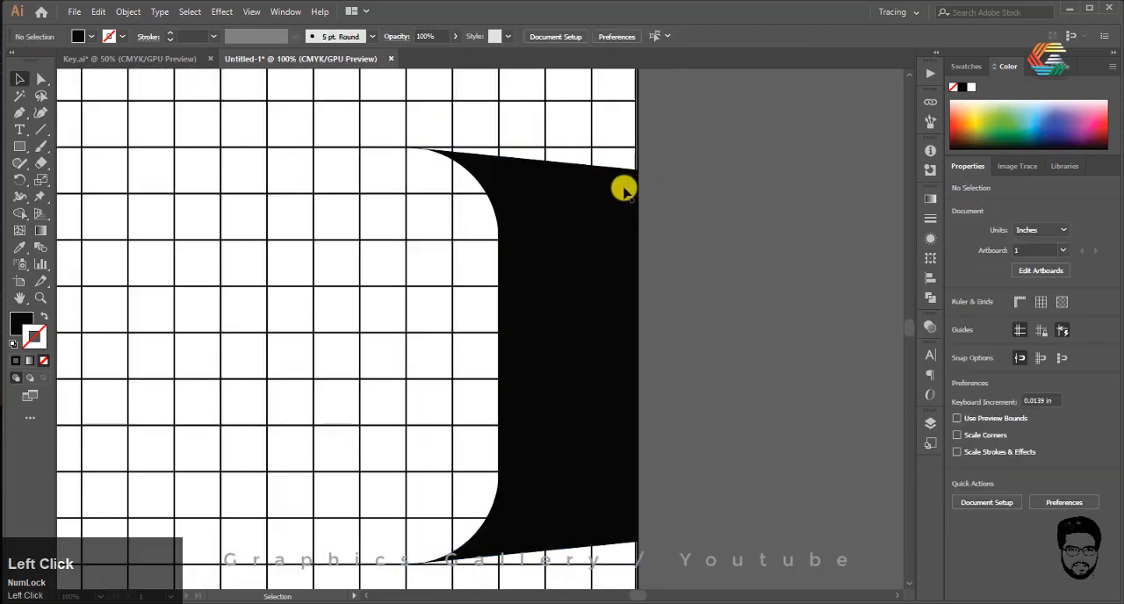
click(631, 200)
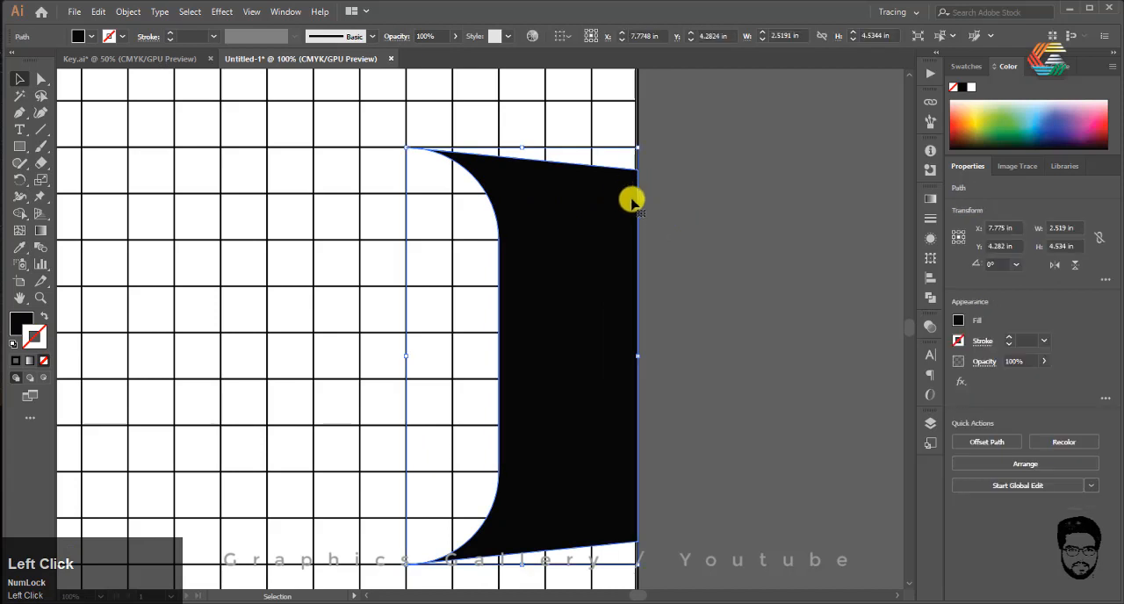
click(40, 79)
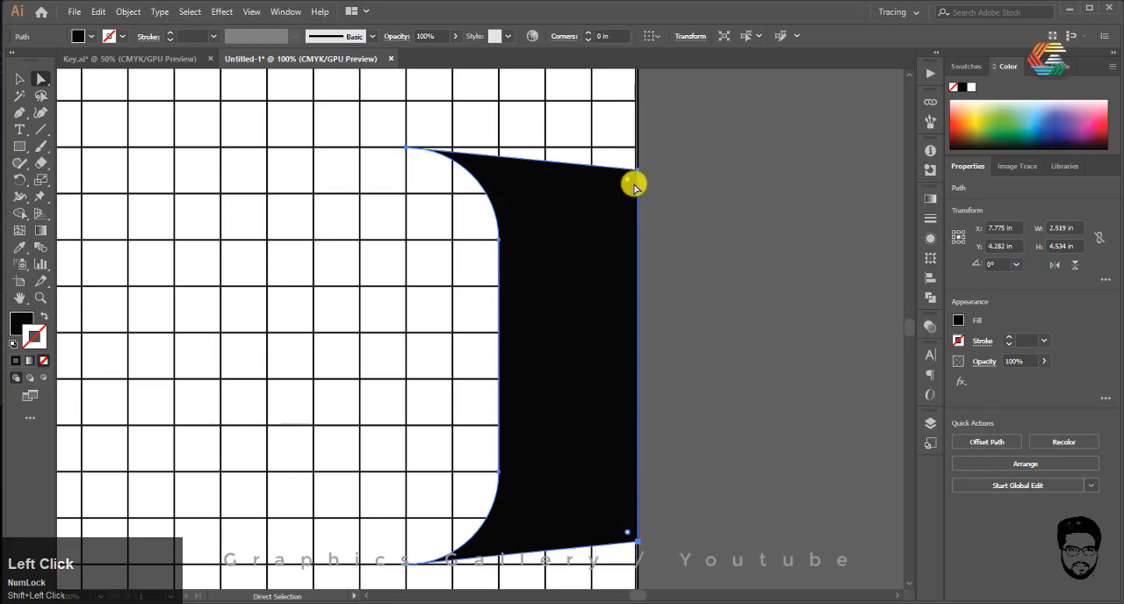
drag(627, 180, 594, 217)
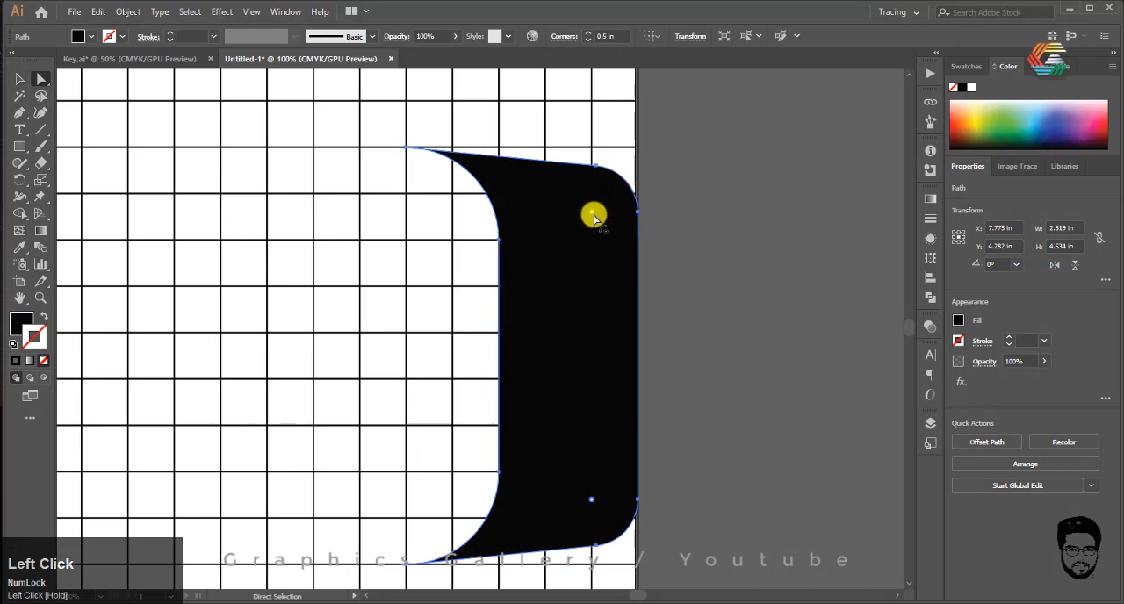
click(685, 238)
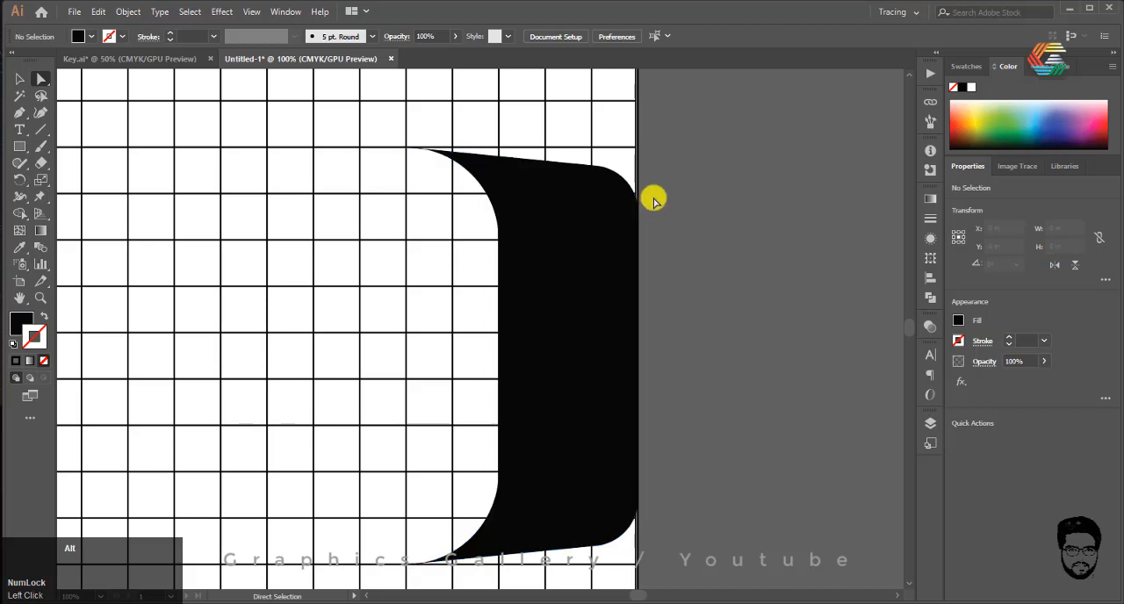
Step: Create a copy of the black shape reflected across the vertical axis and move it about 3.6 in to the left
scroll(652, 195, down, 1)
click(609, 213)
right_click(609, 211)
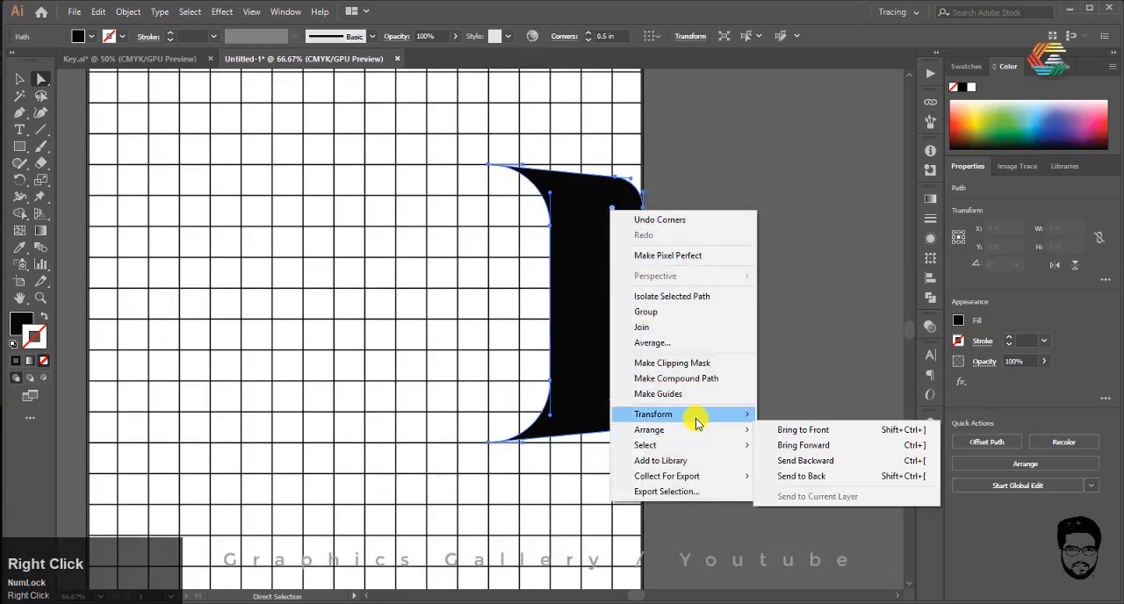
mouse_move(694, 416)
click(787, 466)
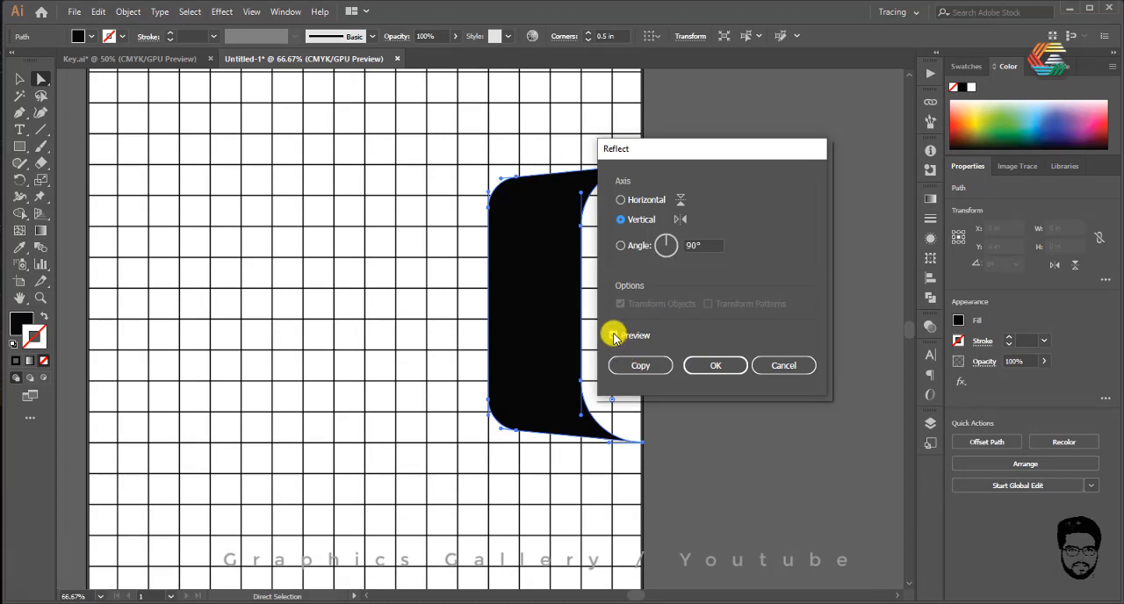
click(645, 366)
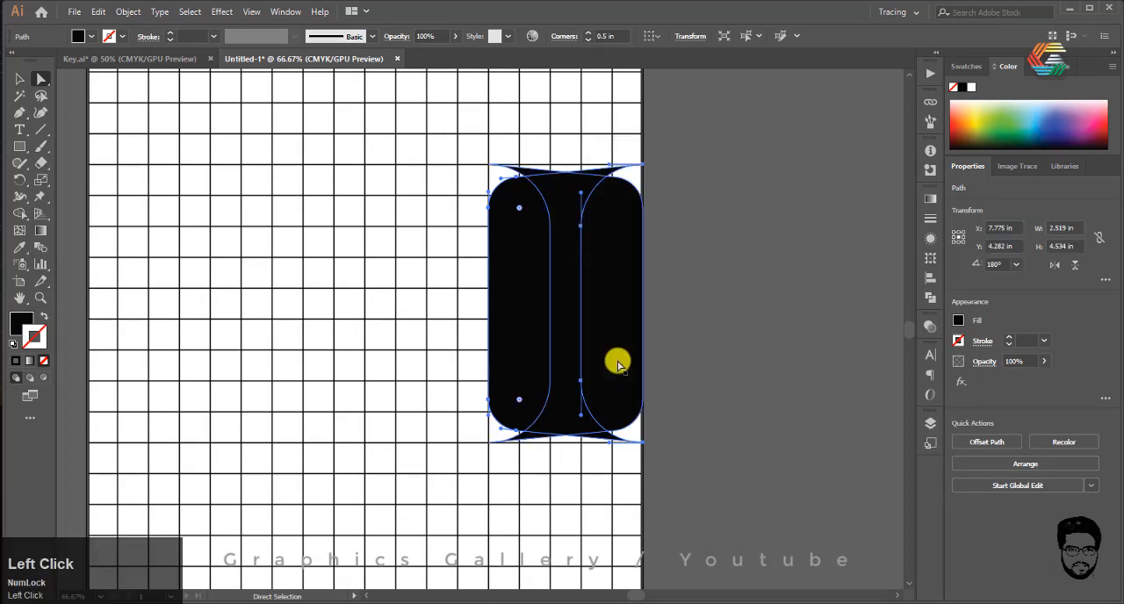
drag(506, 305, 285, 280)
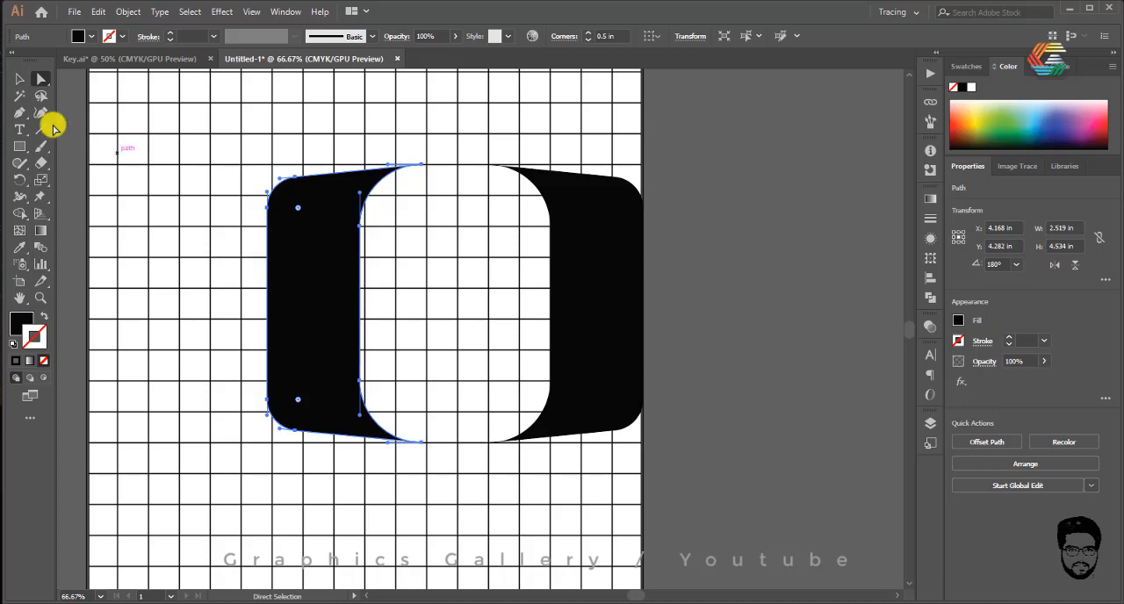
Step: Scale the mirrored copy down to about 2.86 in tall and narrow it to about 1.32 in wide
click(18, 80)
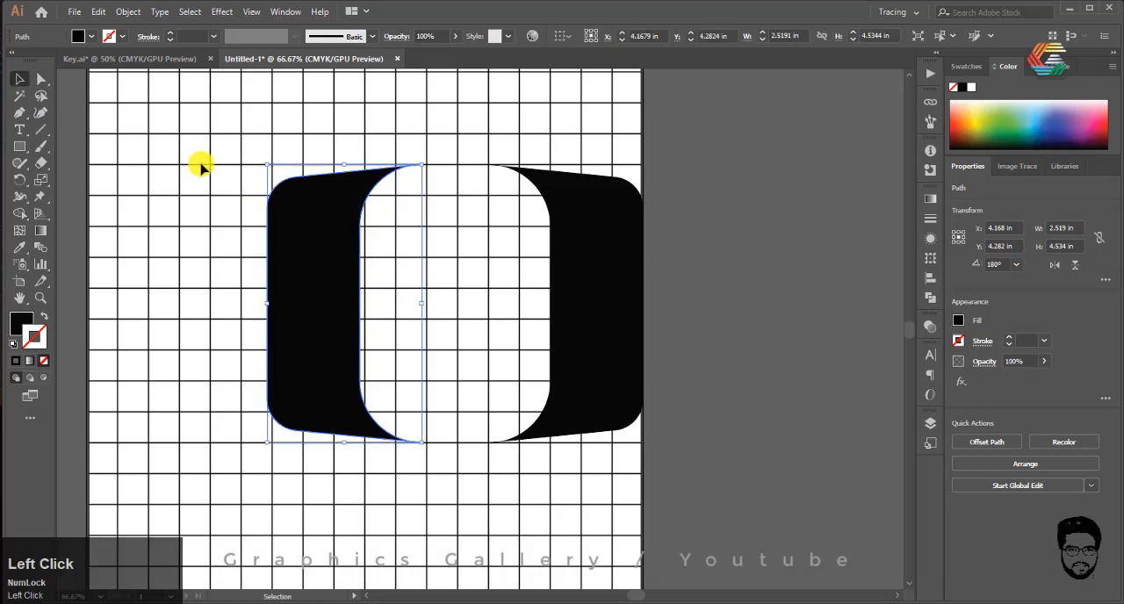
click(428, 535)
click(304, 323)
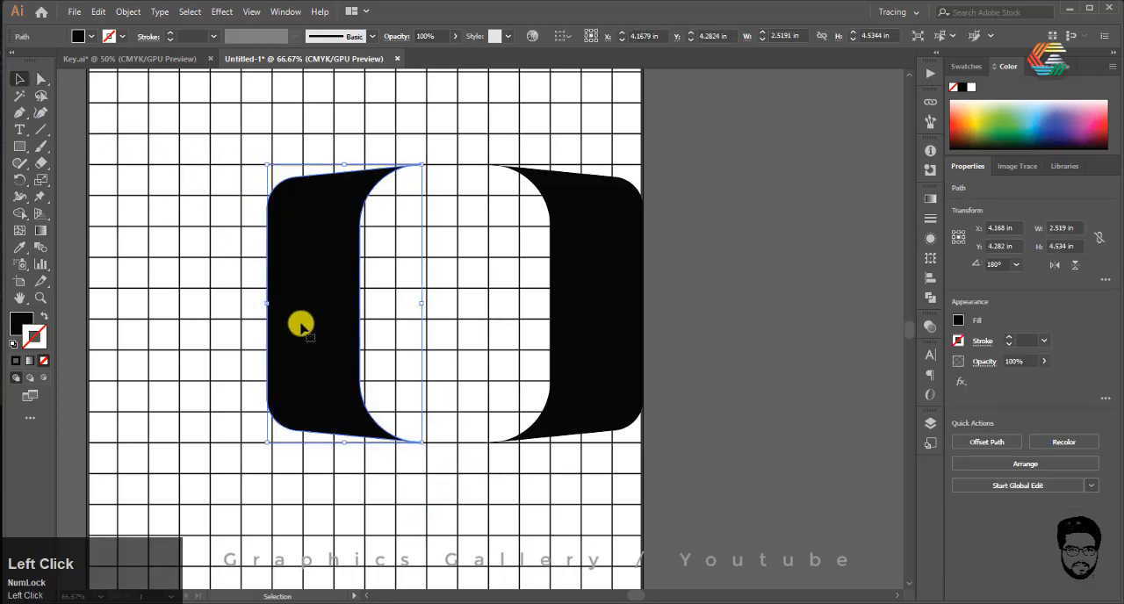
scroll(243, 321, up, 1)
alt+scroll(244, 328, up, 1)
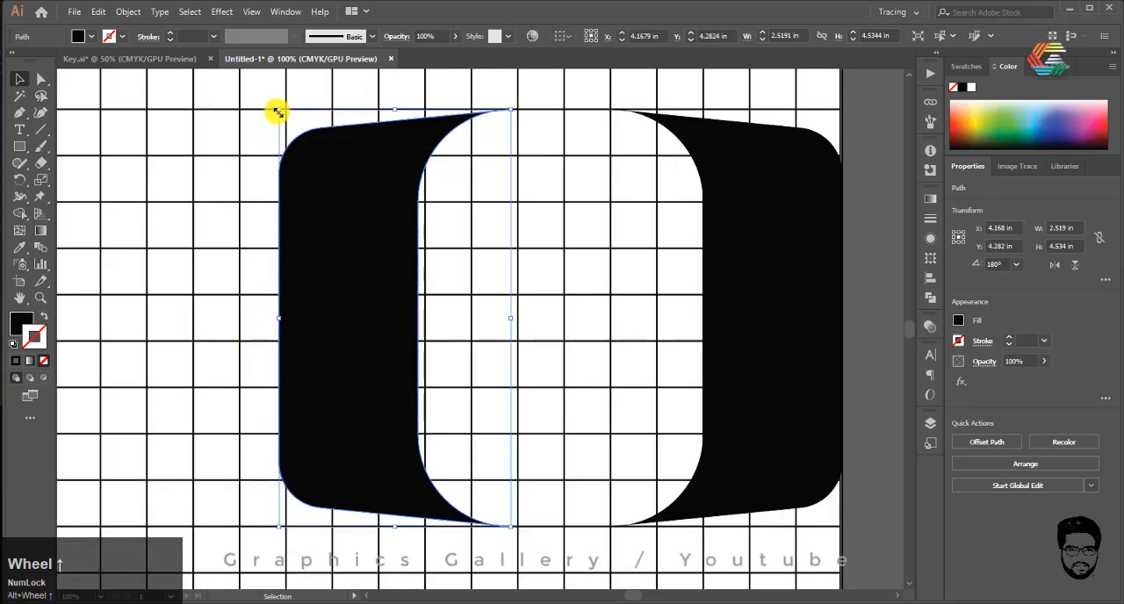
drag(278, 112, 311, 183)
click(375, 307)
drag(374, 307, 411, 309)
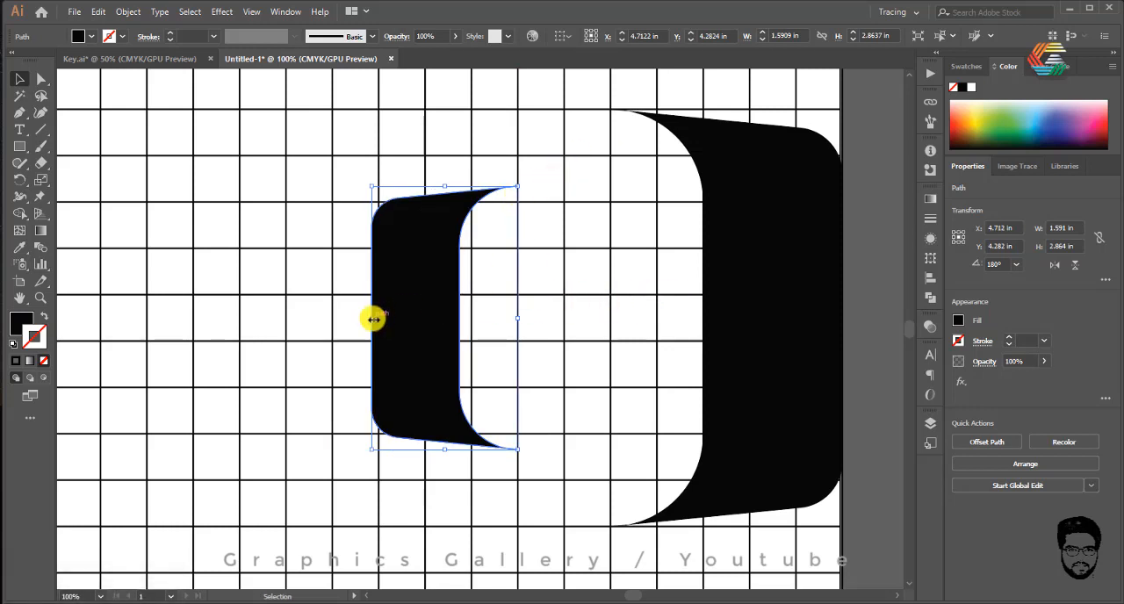
drag(374, 320, 397, 317)
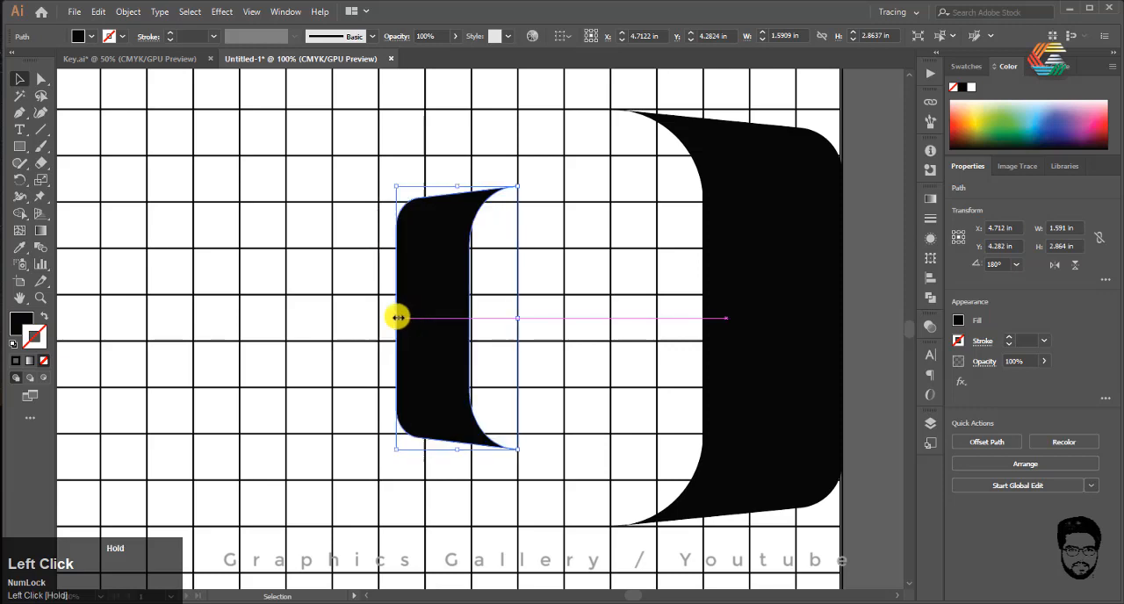
click(573, 359)
Step: Start a Pen path from the small shape's upper-left corner to the large shape's upper tip, then curve it along the large shape's inner edge
alt+scroll(389, 305, down, 3)
alt+scroll(419, 241, up, 3)
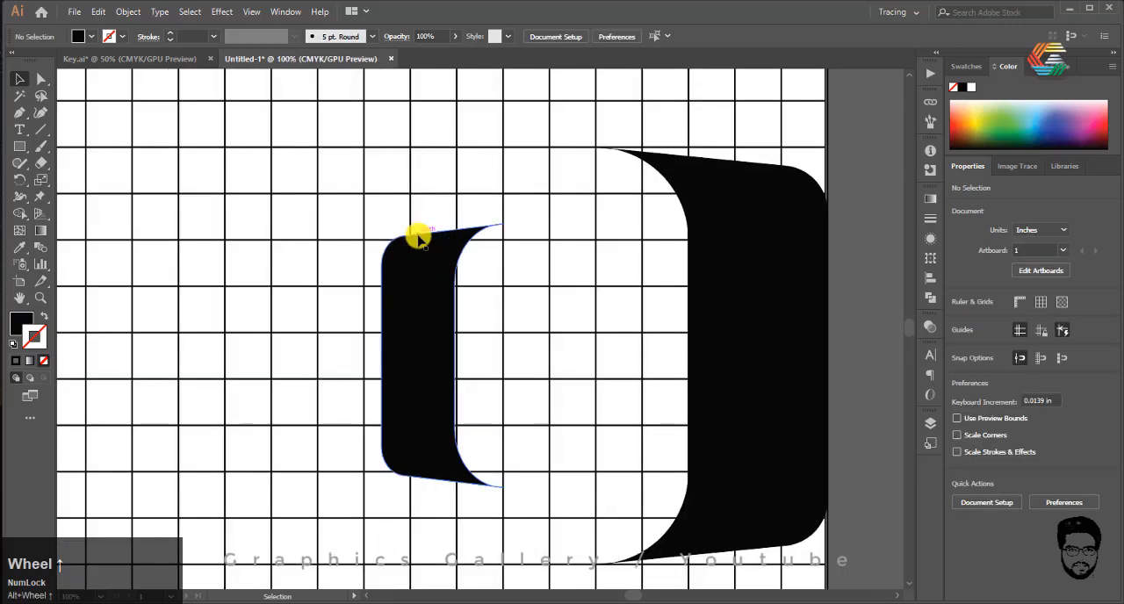
click(18, 115)
alt+scroll(502, 220, up, 2)
alt+scroll(486, 162, down, 2)
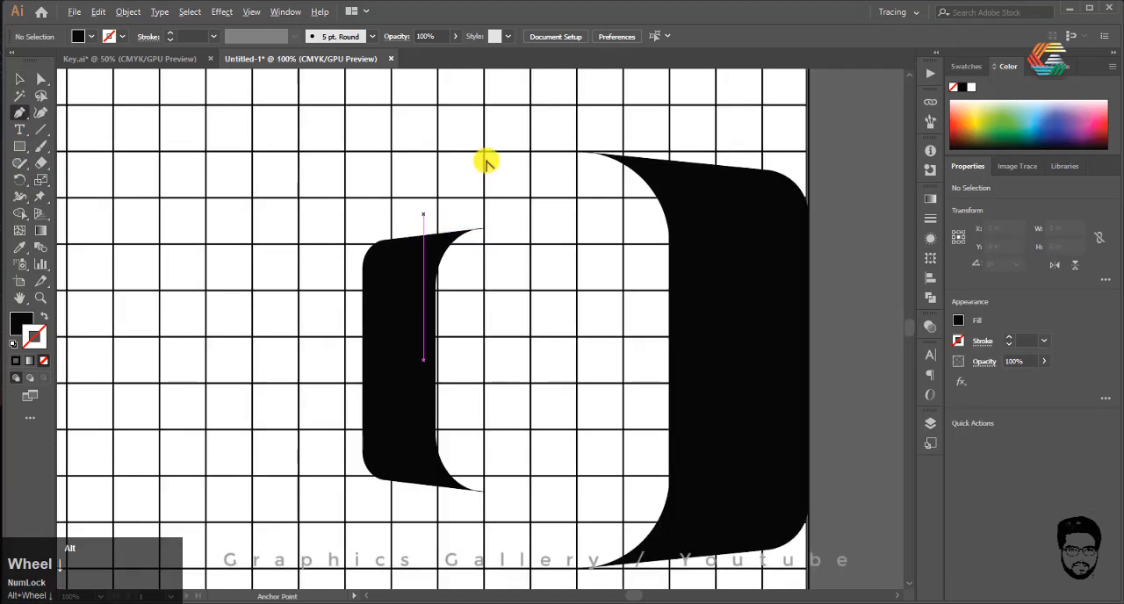
click(372, 244)
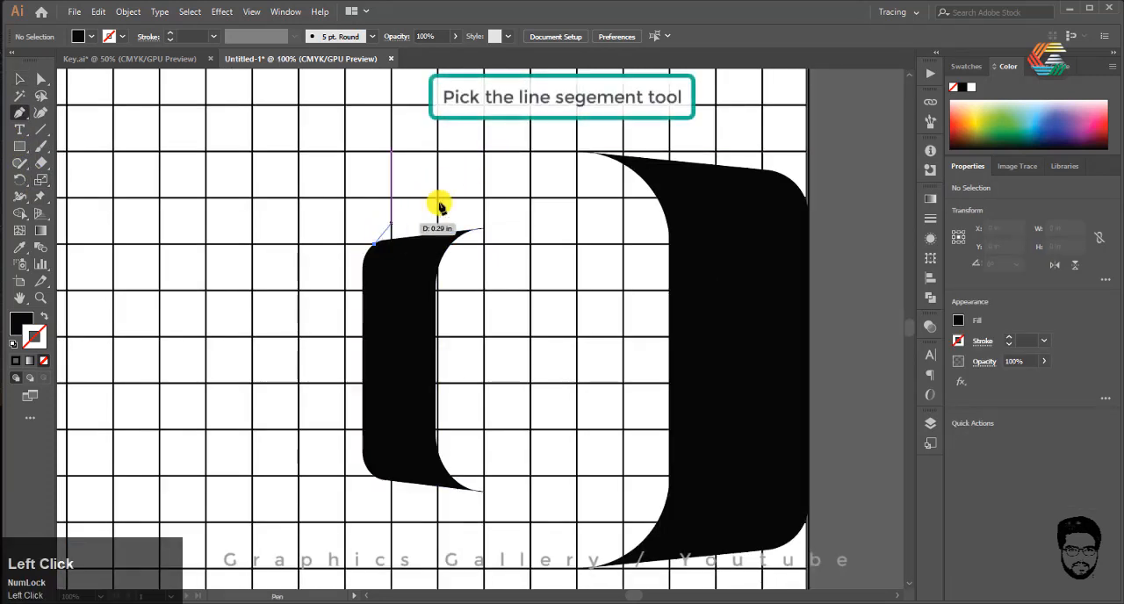
click(588, 153)
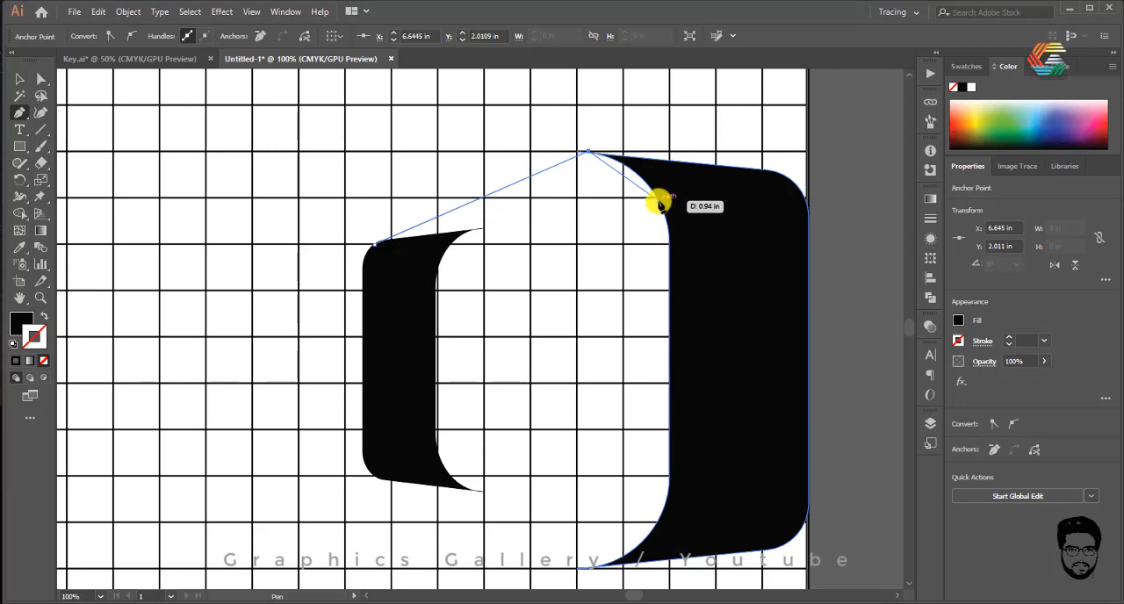
drag(660, 205, 672, 246)
Step: Remove the curve's outgoing handle, extend the path straight to the small shape's upper inner edge, and close it at its starting point
scroll(514, 234, up, 3)
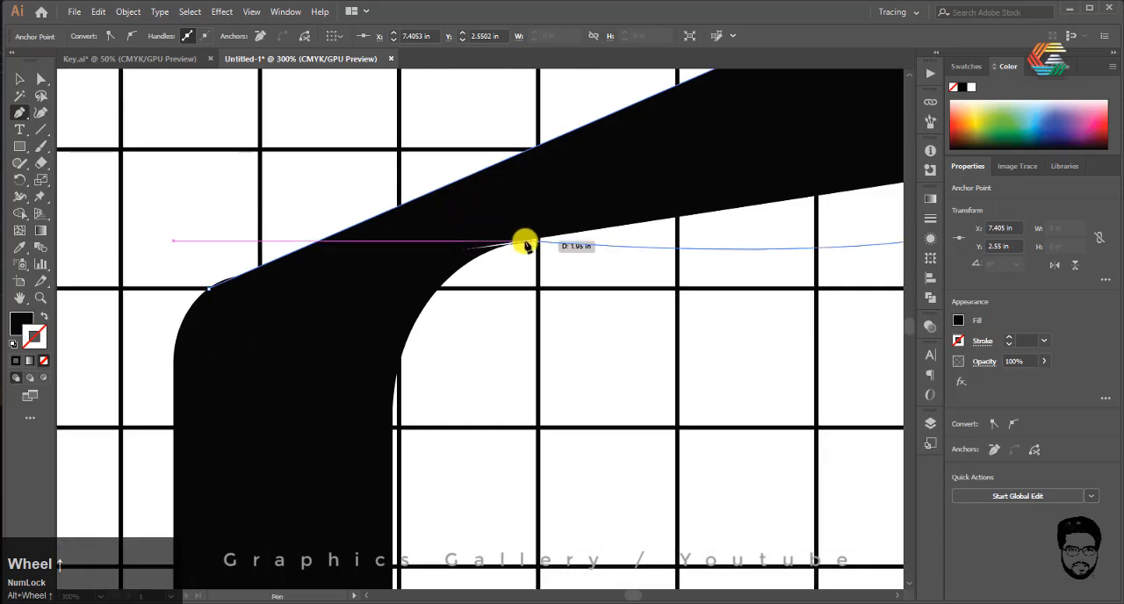
scroll(470, 246, down, 3)
scroll(659, 215, up, 3)
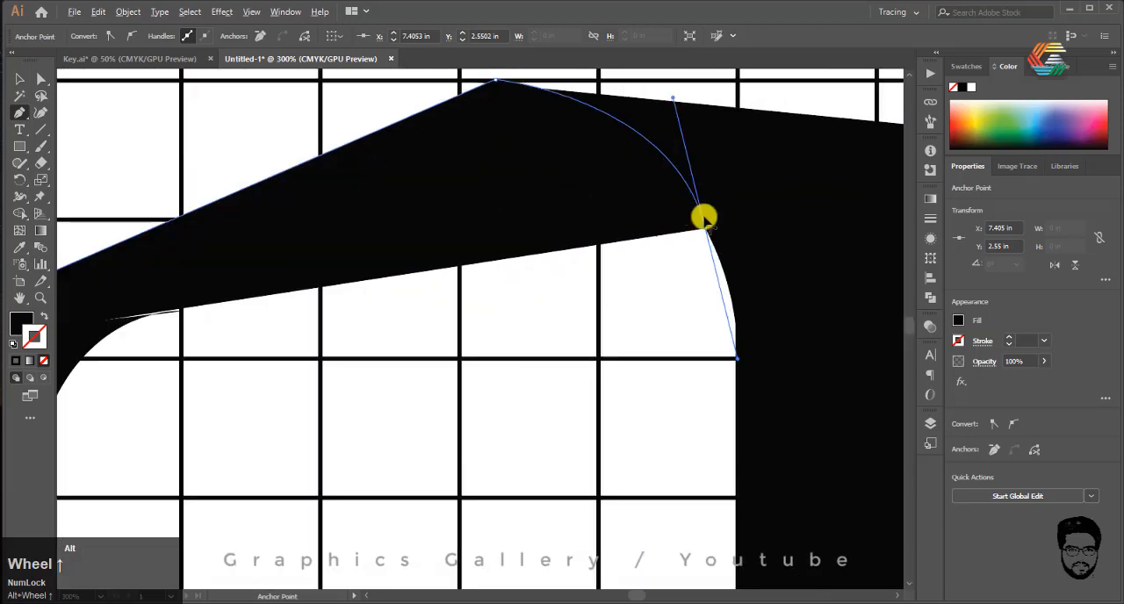
click(707, 230)
scroll(529, 238, down, 3)
scroll(495, 258, up, 2)
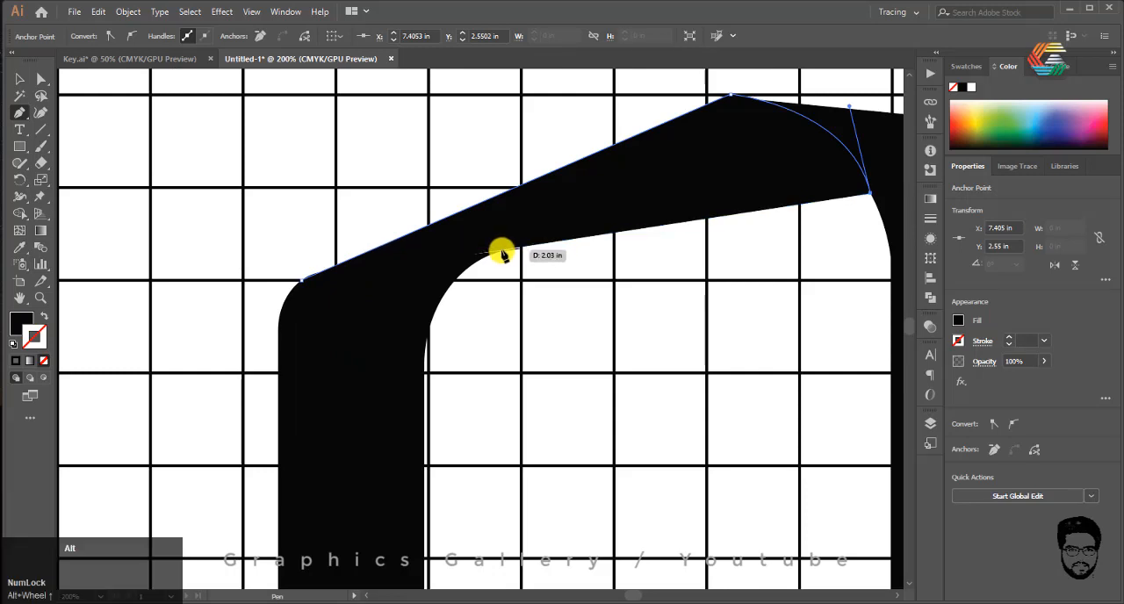
scroll(498, 253, up, 3)
click(496, 246)
scroll(497, 247, down, 3)
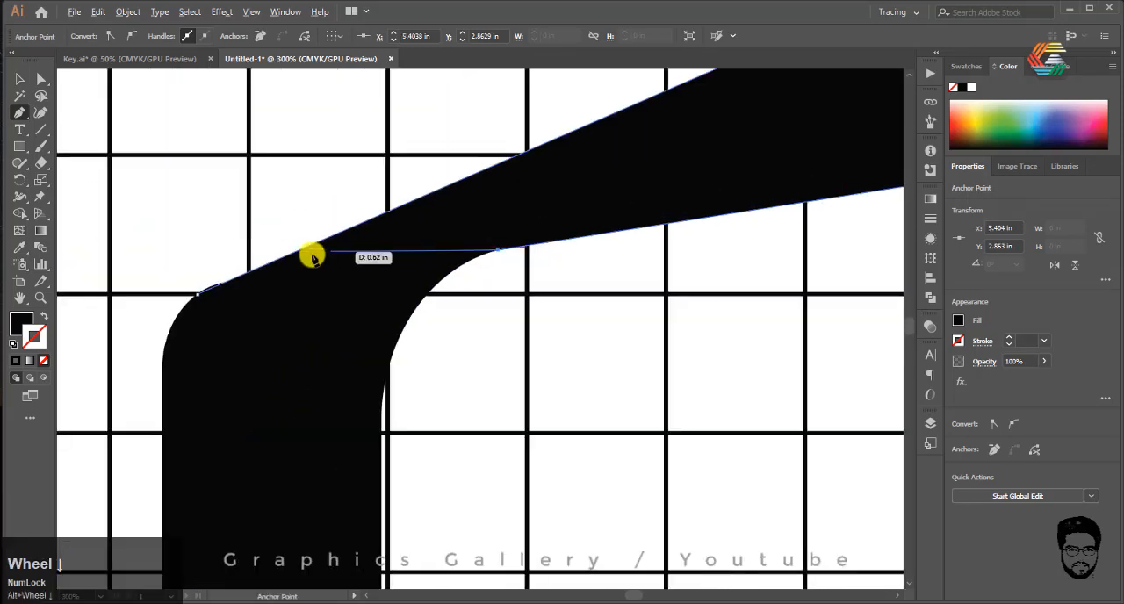
click(197, 298)
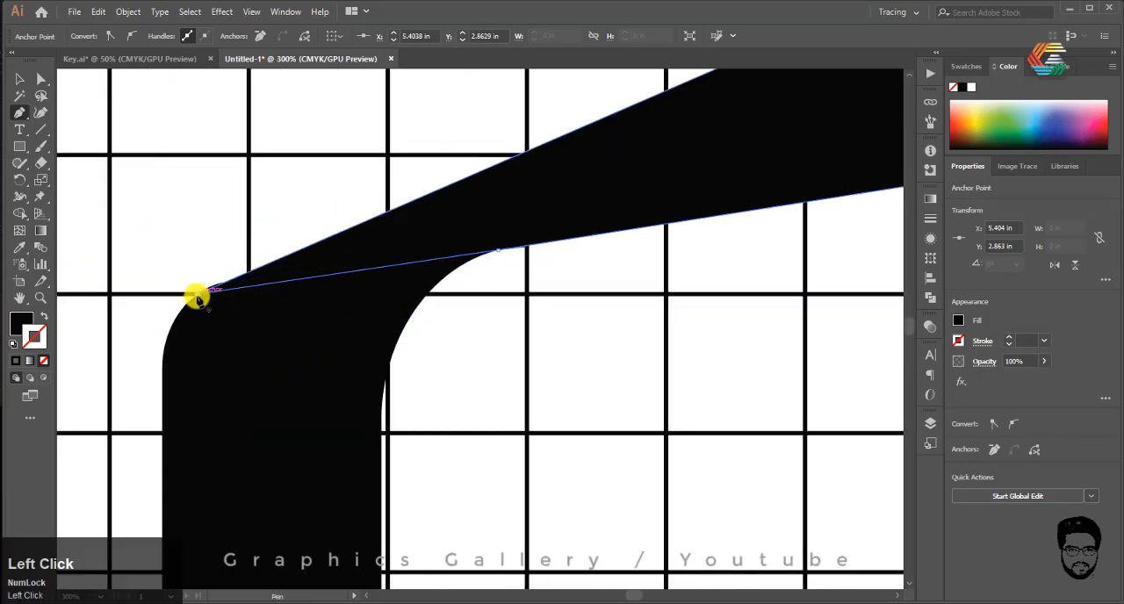
Step: Fill the Pen-drawn upper connecting piece with dark blue #292989
click(19, 79)
scroll(435, 294, down, 4)
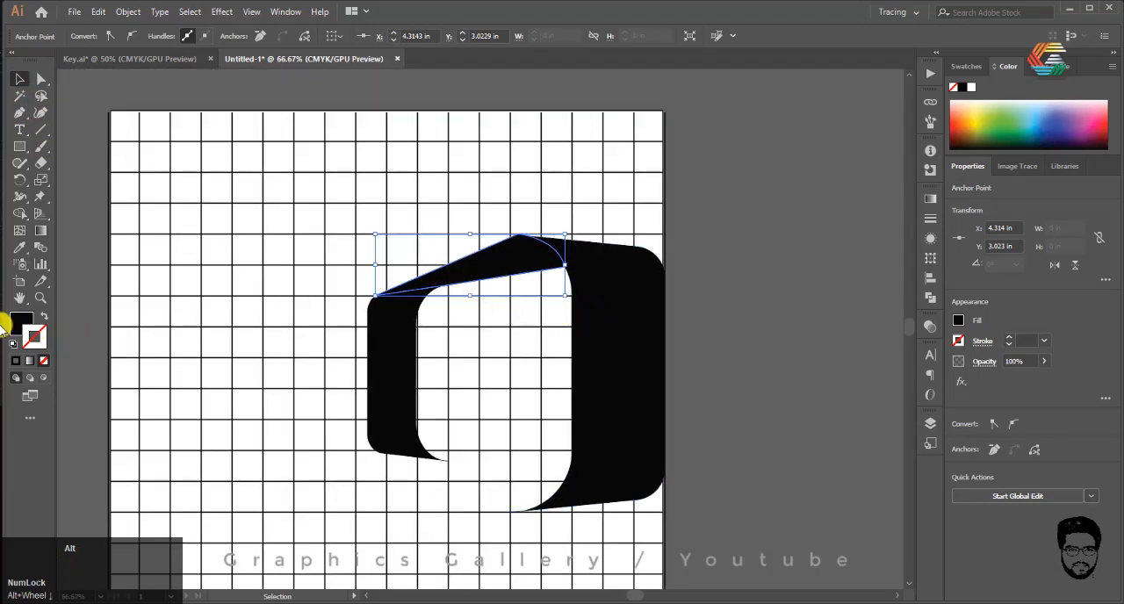
double_click(14, 324)
click(721, 246)
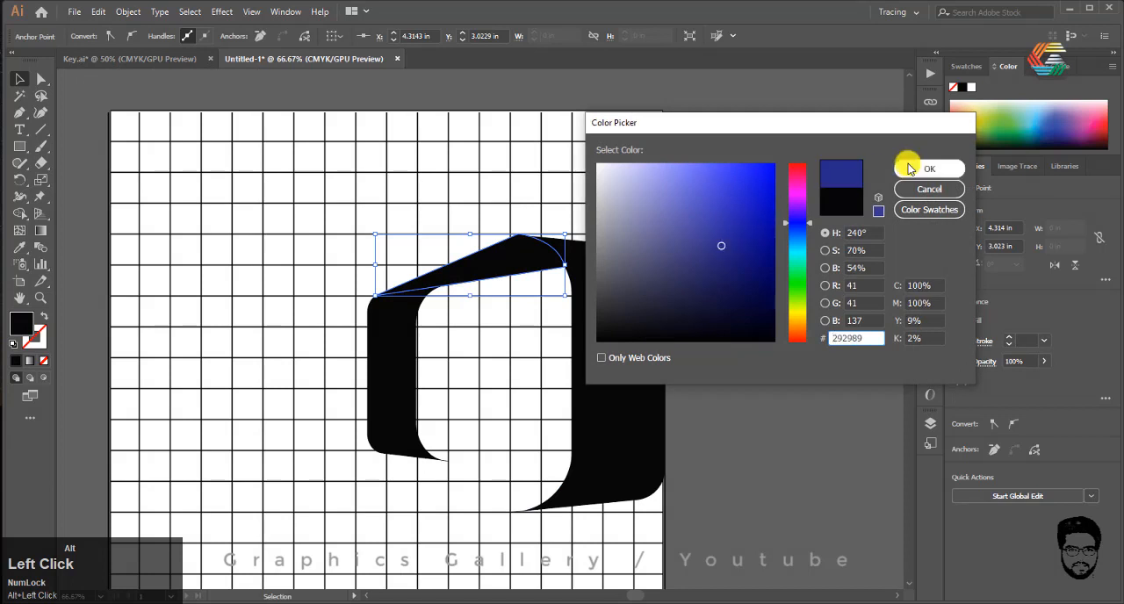
click(929, 169)
Step: Fill the small upright shape with a medium blue, lighter than the upper connecting piece, and deselect it
click(379, 341)
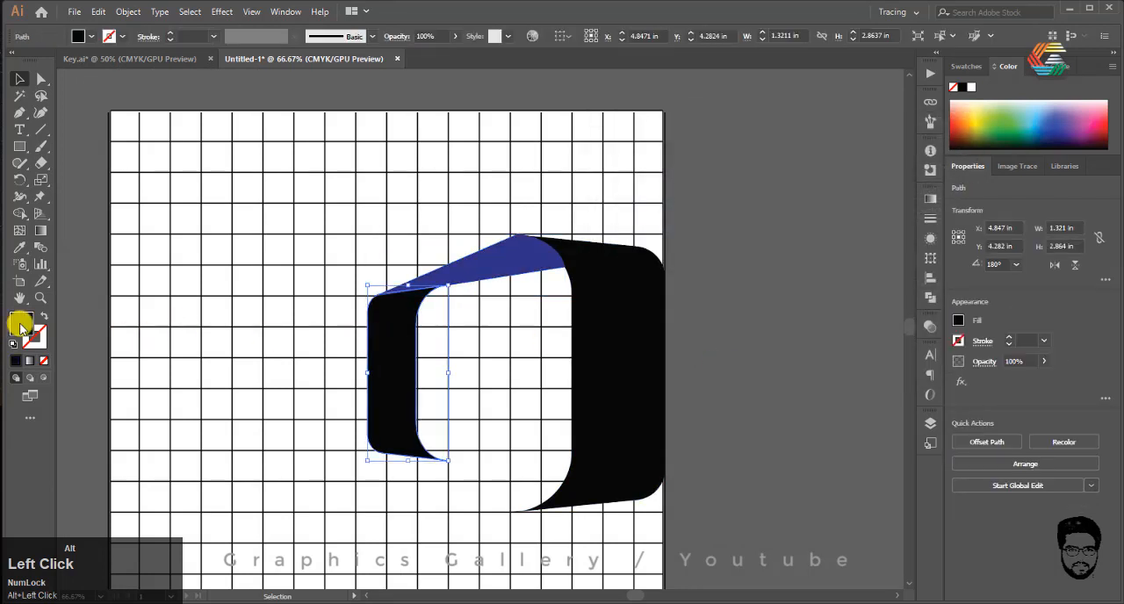
double_click(21, 325)
drag(765, 316, 764, 181)
click(931, 172)
click(742, 357)
Step: Draw a closed Pen piece from the large shape's lower tip around a rounded end, across to its inner edge, and curved back along that edge
scroll(417, 307, up, 7)
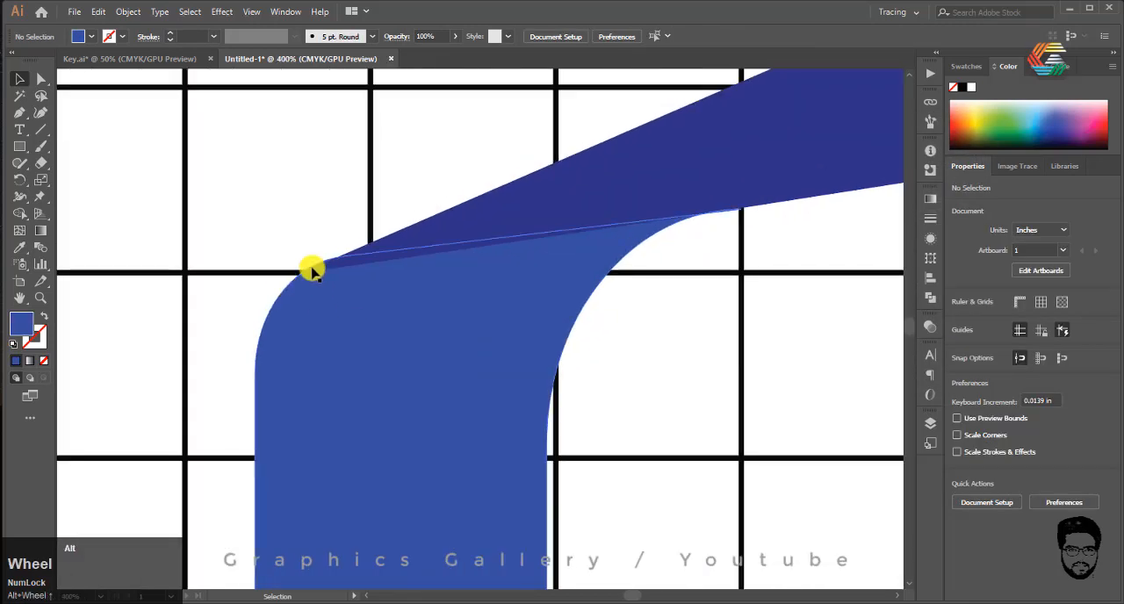
scroll(312, 271, down, 5)
scroll(293, 251, up, 1)
scroll(422, 205, down, 2)
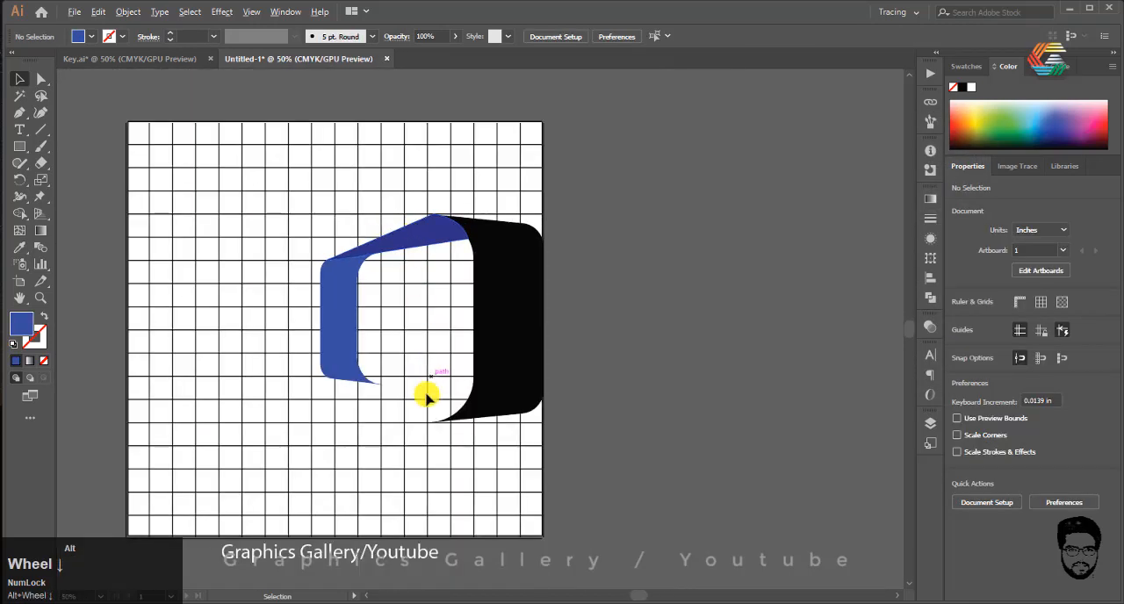
scroll(425, 397, up, 2)
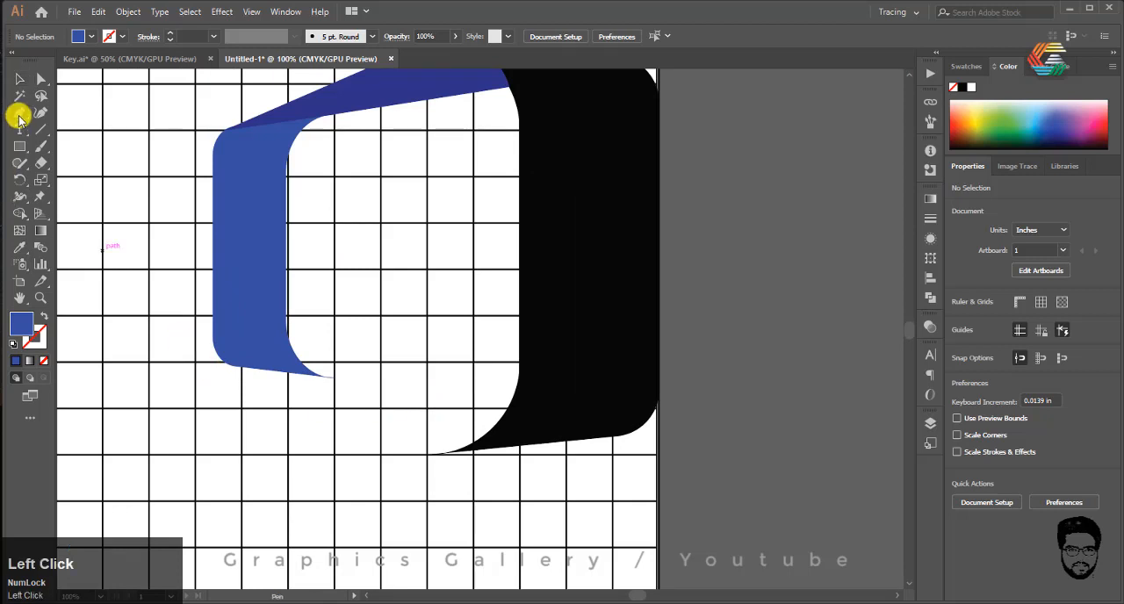
scroll(441, 453, up, 4)
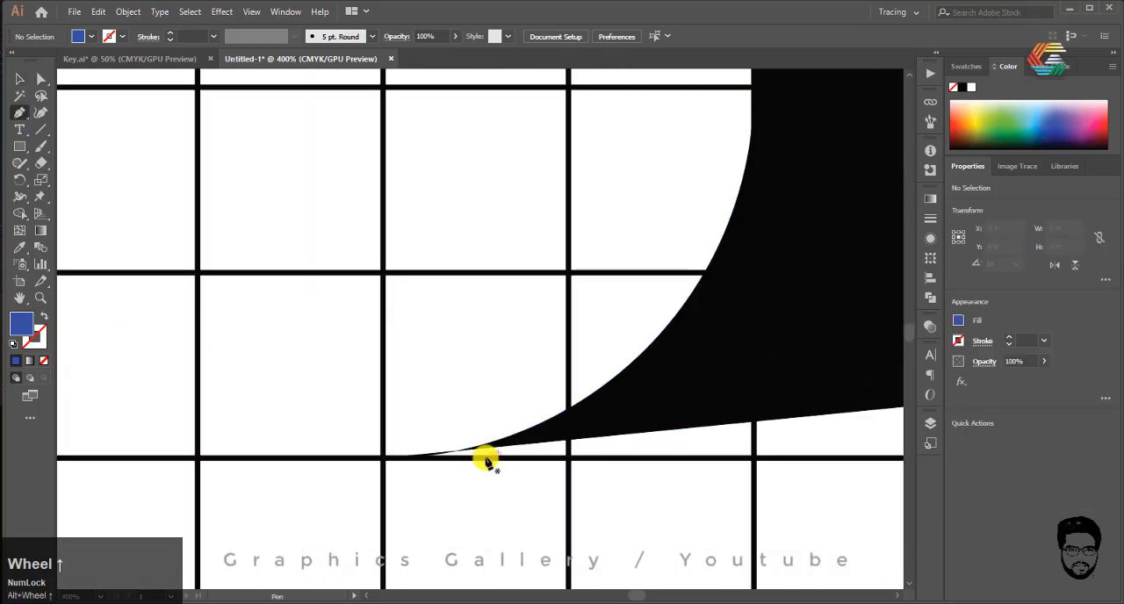
click(461, 452)
scroll(461, 452, down, 4)
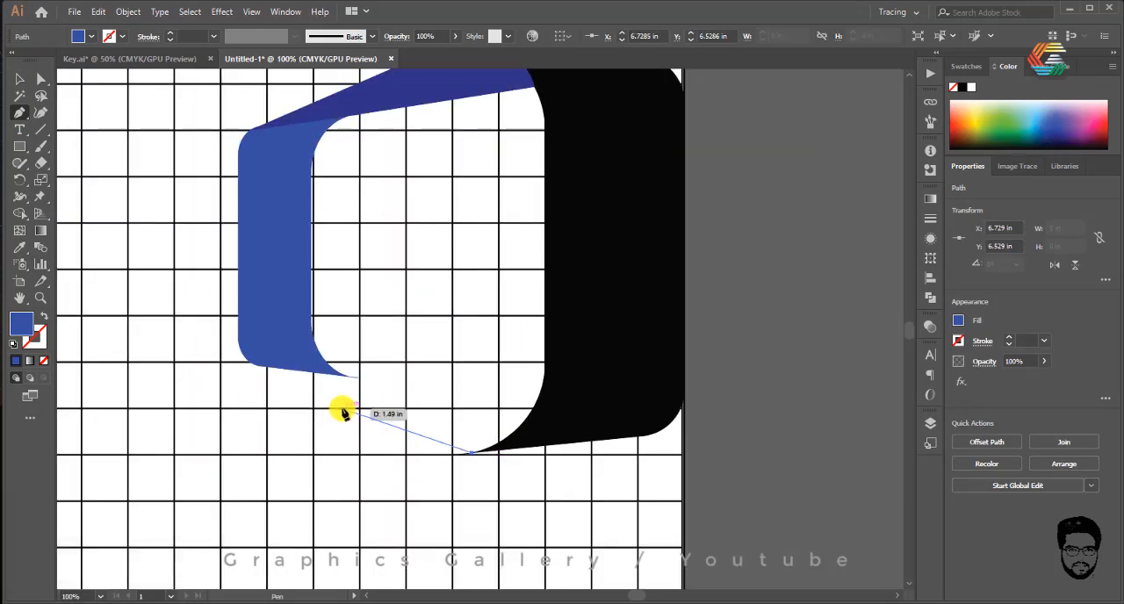
drag(341, 409, 544, 370)
click(544, 368)
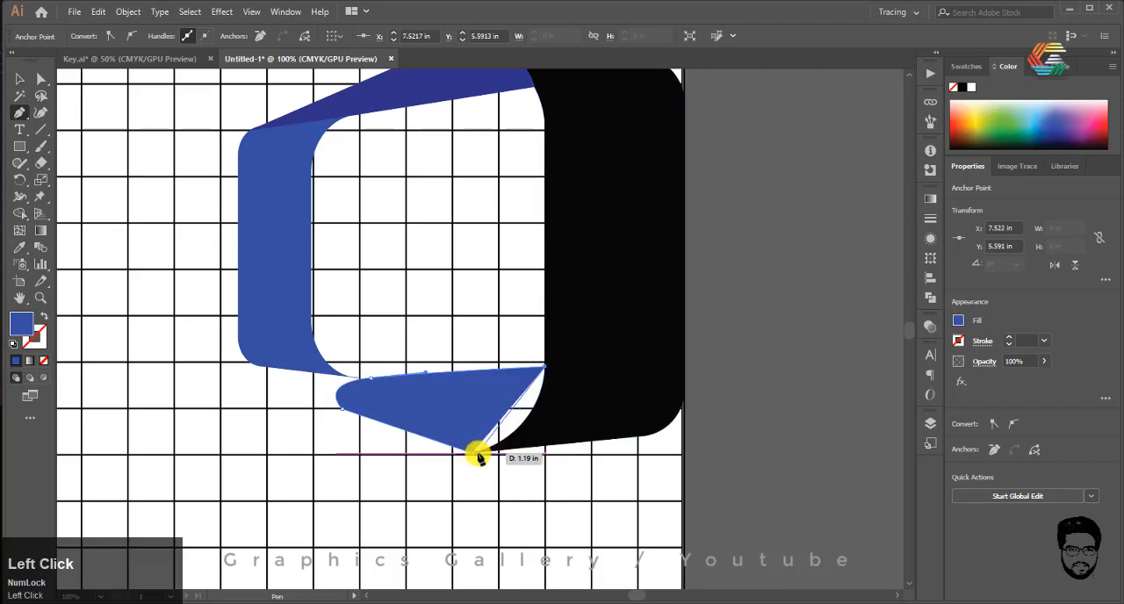
drag(474, 454, 368, 476)
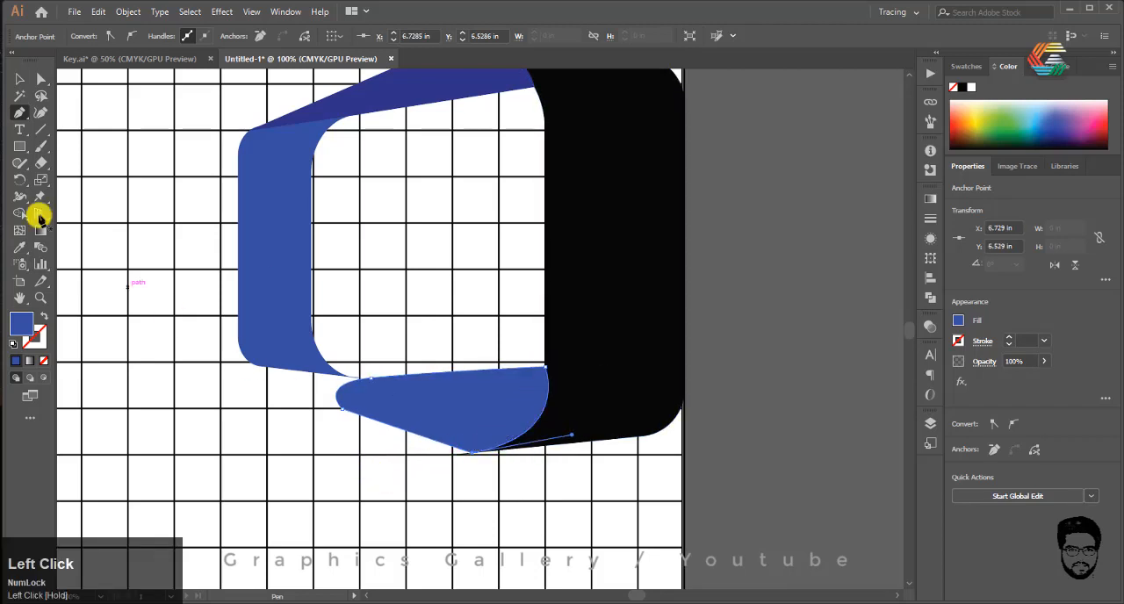
Step: Send the lower blue connecting piece to the back, behind the large black shape
click(18, 79)
right_click(441, 419)
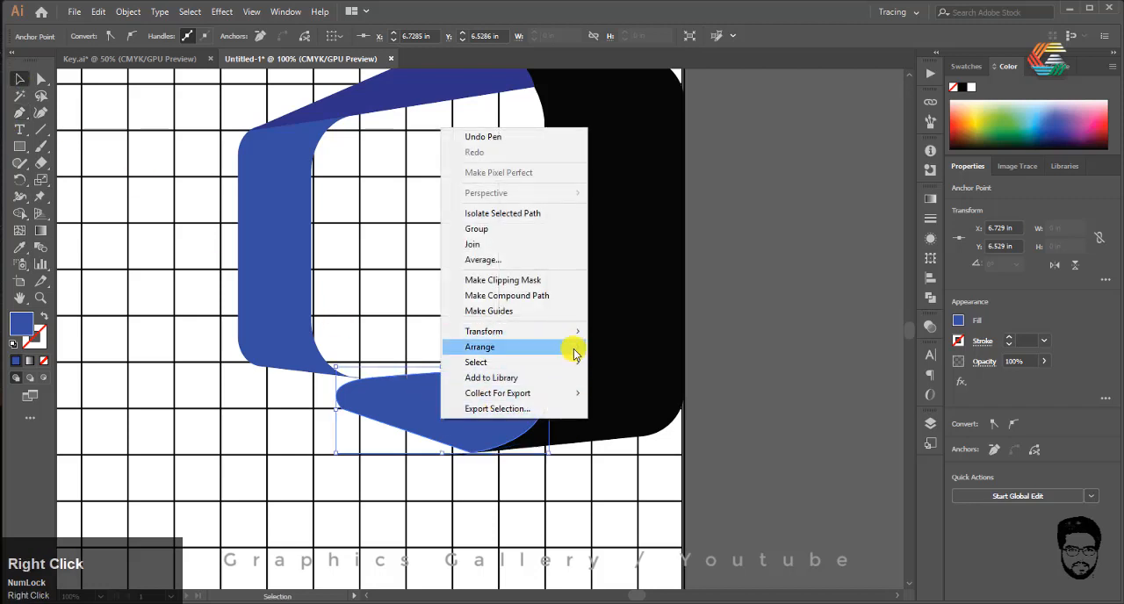
mouse_move(572, 349)
click(639, 394)
click(709, 520)
scroll(564, 457, down, 2)
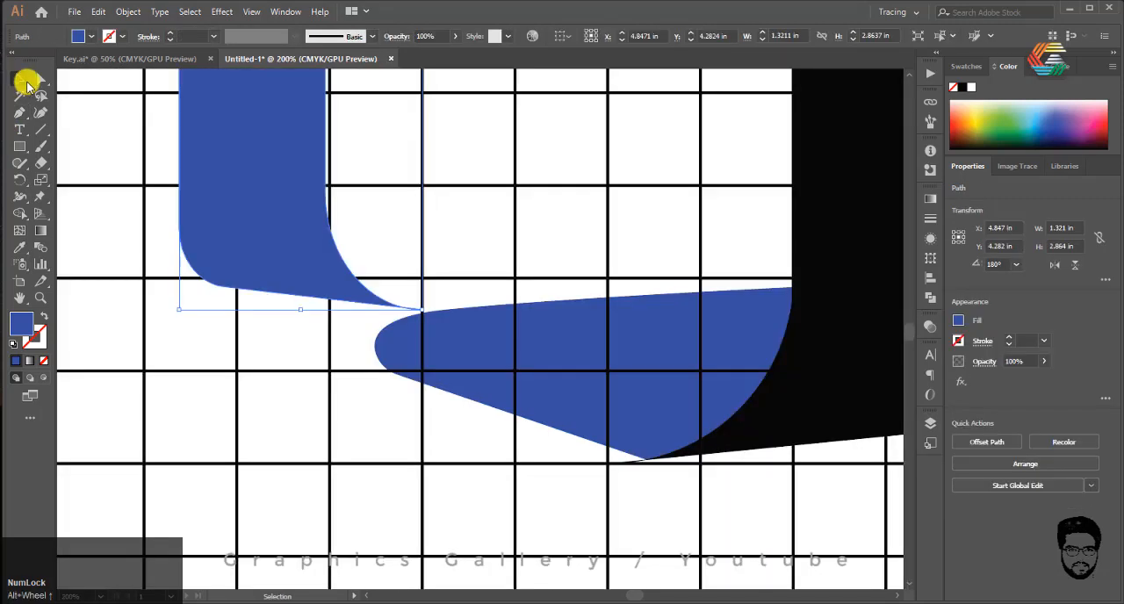
Step: Delete the pointed lower tip anchor of the small blue shape and round its lower end with the Curvature tool
click(20, 113)
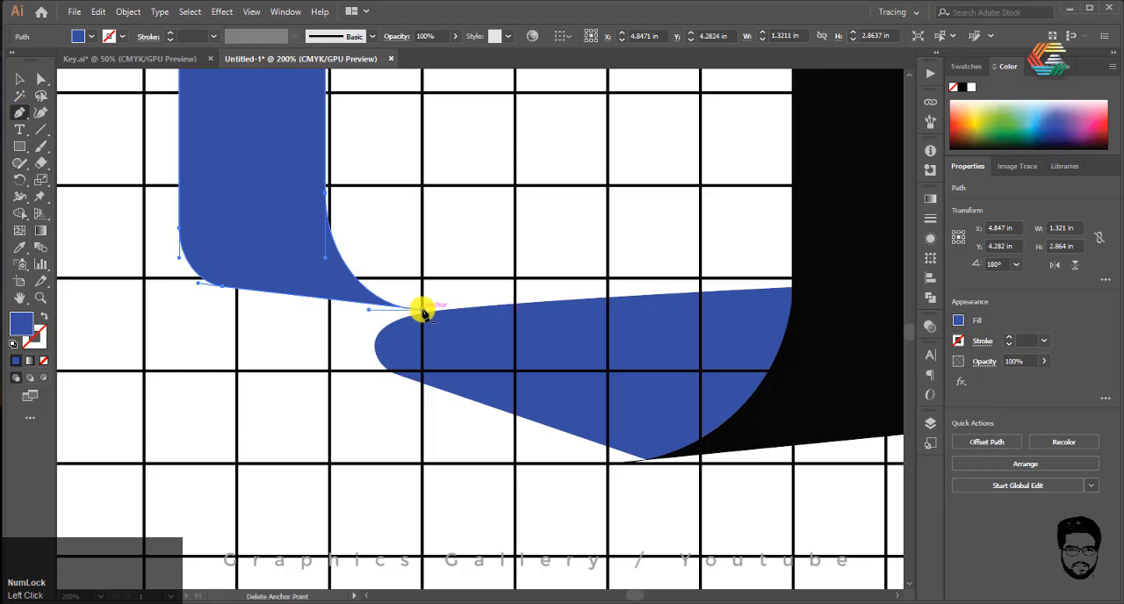
click(422, 311)
click(41, 112)
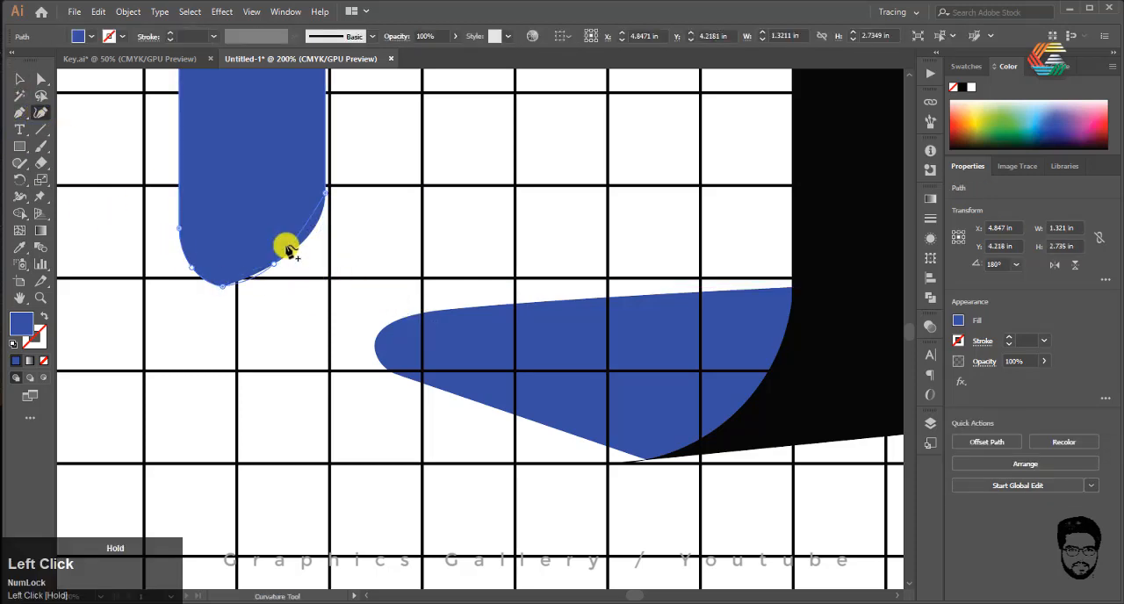
drag(275, 259, 261, 286)
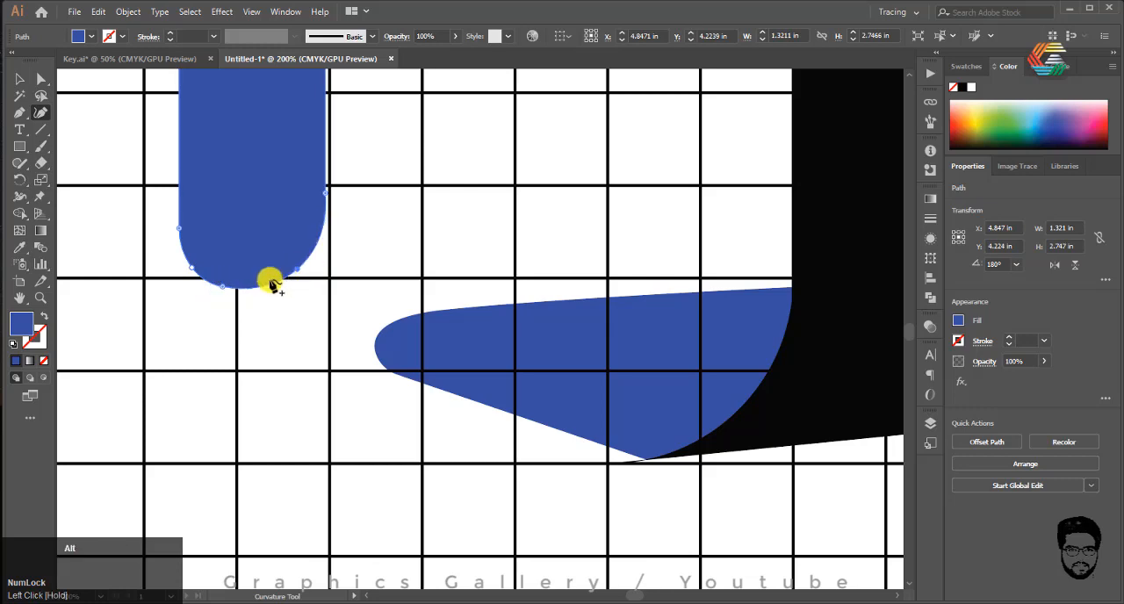
scroll(272, 285, down, 3)
click(24, 79)
click(629, 450)
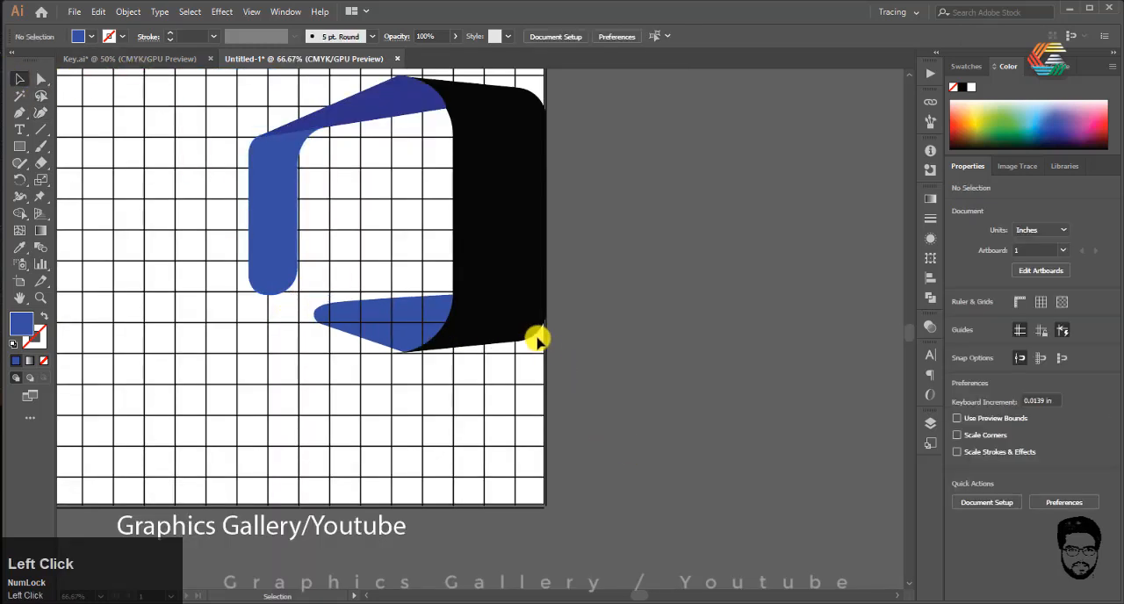
alt+scroll(477, 289, down, 2)
alt+scroll(378, 274, up, 1)
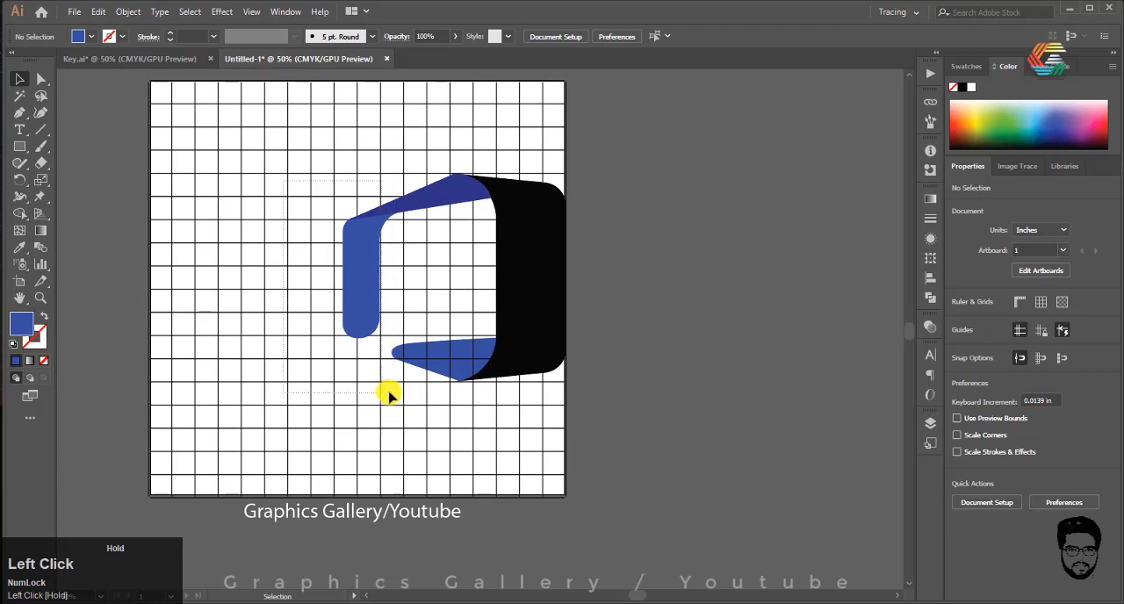
drag(387, 403, 390, 410)
click(38, 80)
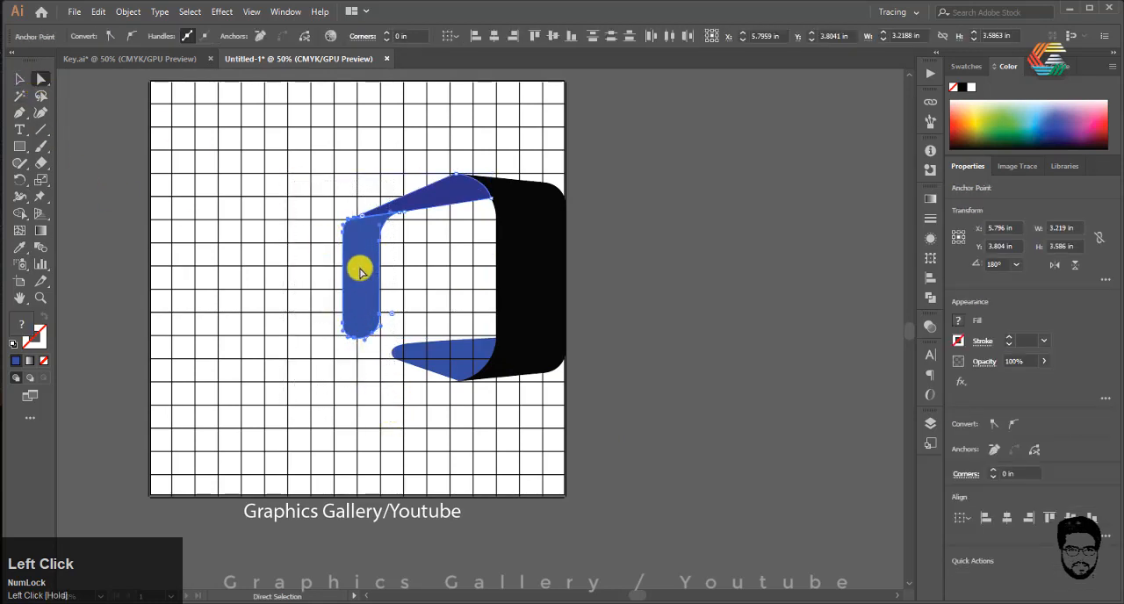
shift+drag(358, 266, 371, 268)
key(ctrl+z)
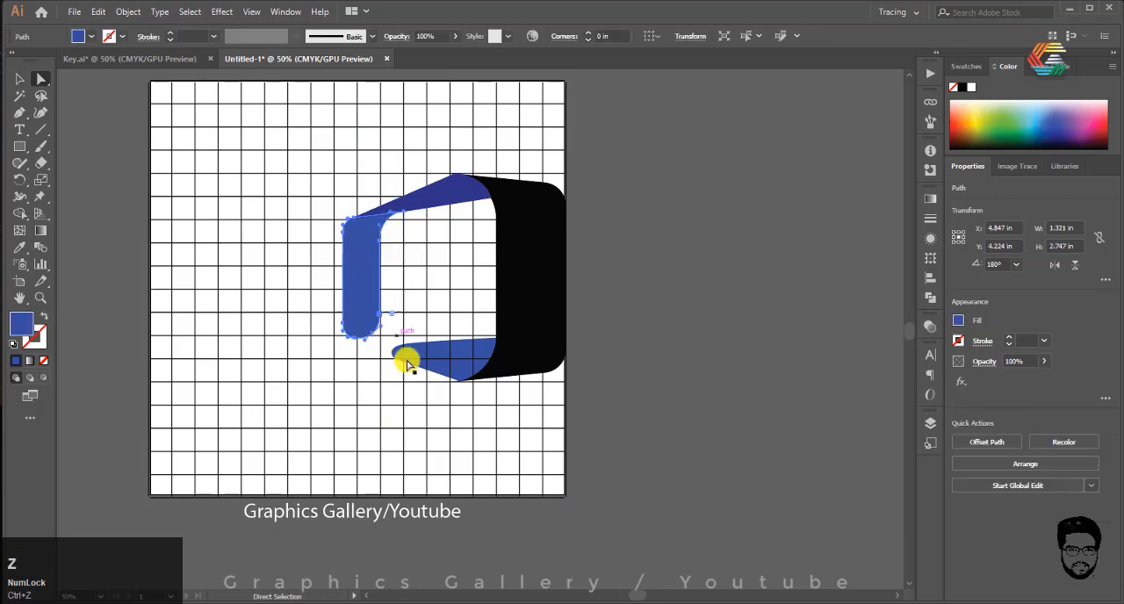
click(407, 413)
Step: Select all the logo pieces and place a duplicate of them beside the artboard
scroll(406, 388, down, 1)
scroll(406, 375, up, 1)
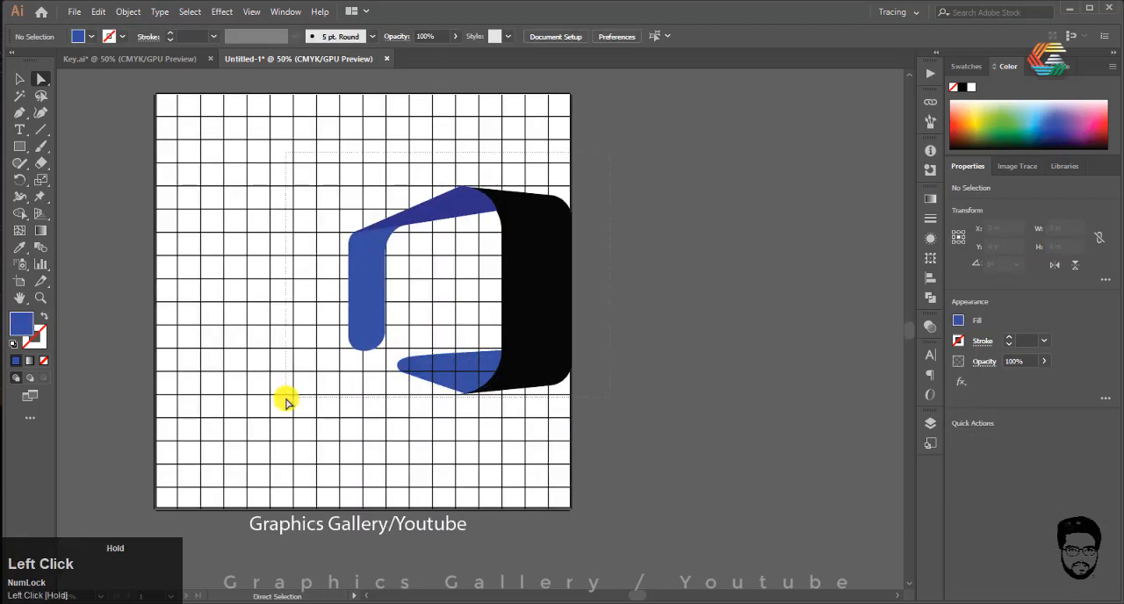
drag(286, 396, 862, 321)
click(284, 251)
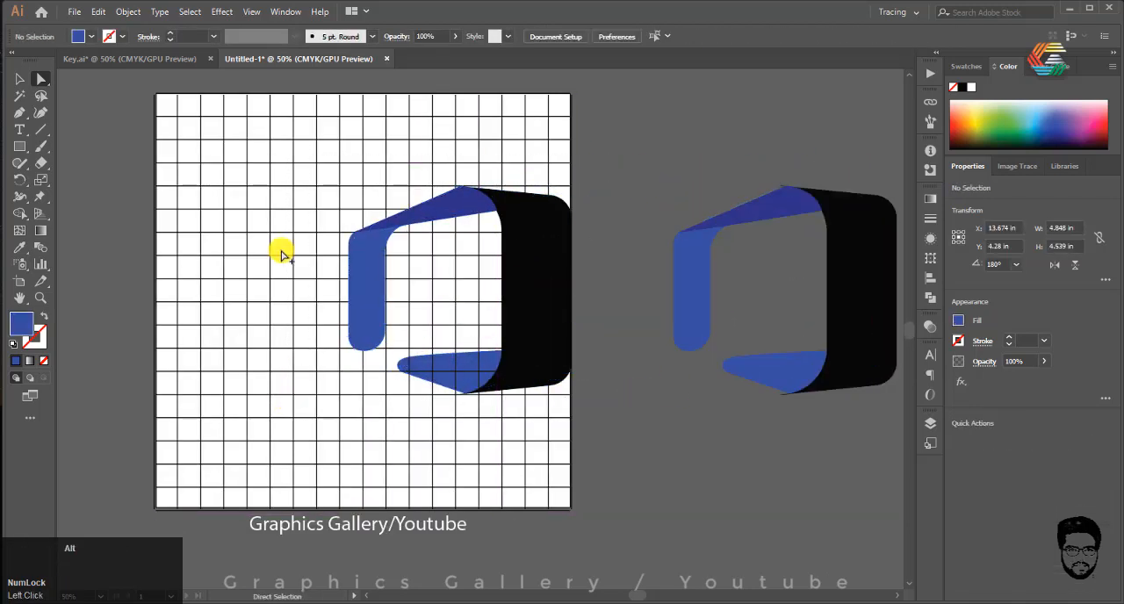
Step: Unlock all objects and move the grid with the original logo up off the artboard
scroll(363, 219, down, 2)
scroll(276, 290, up, 1)
scroll(370, 332, down, 1)
scroll(371, 332, down, 2)
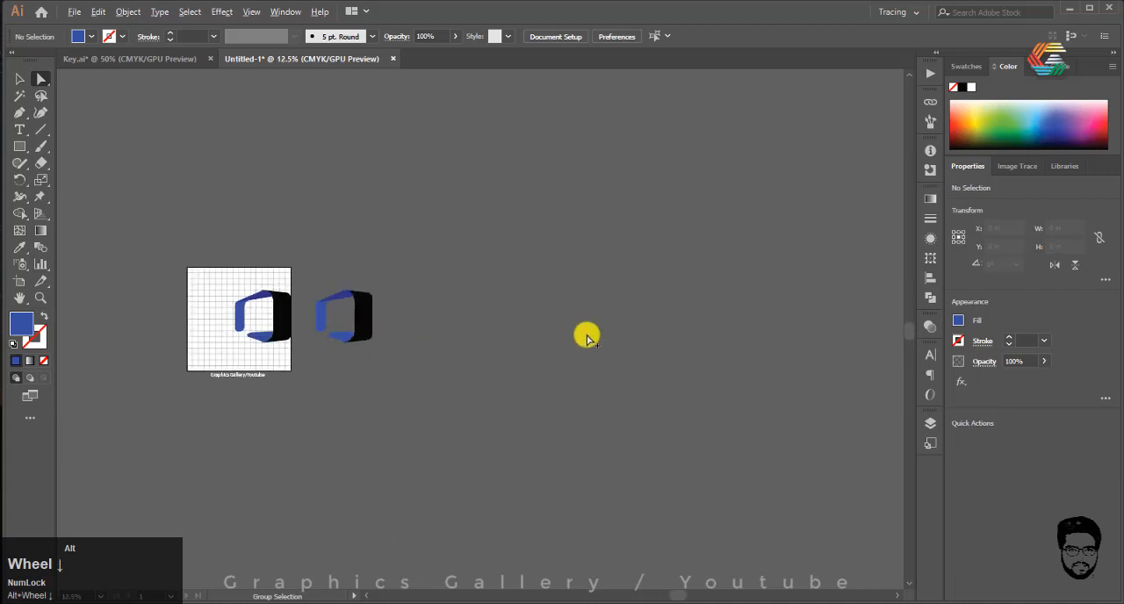
scroll(401, 318, down, 2)
scroll(363, 326, up, 5)
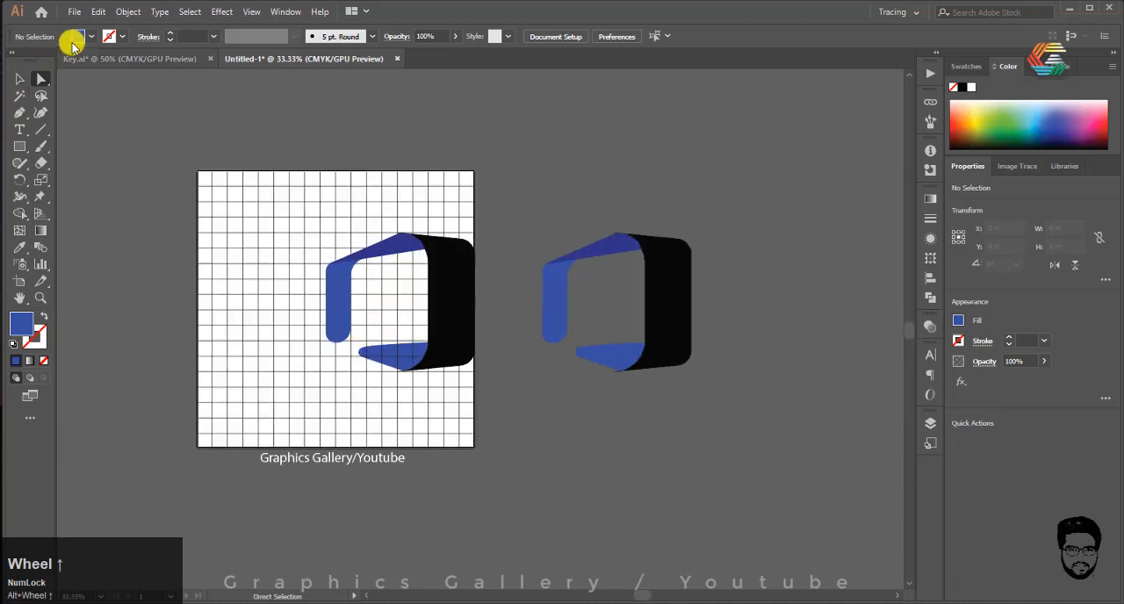
click(124, 12)
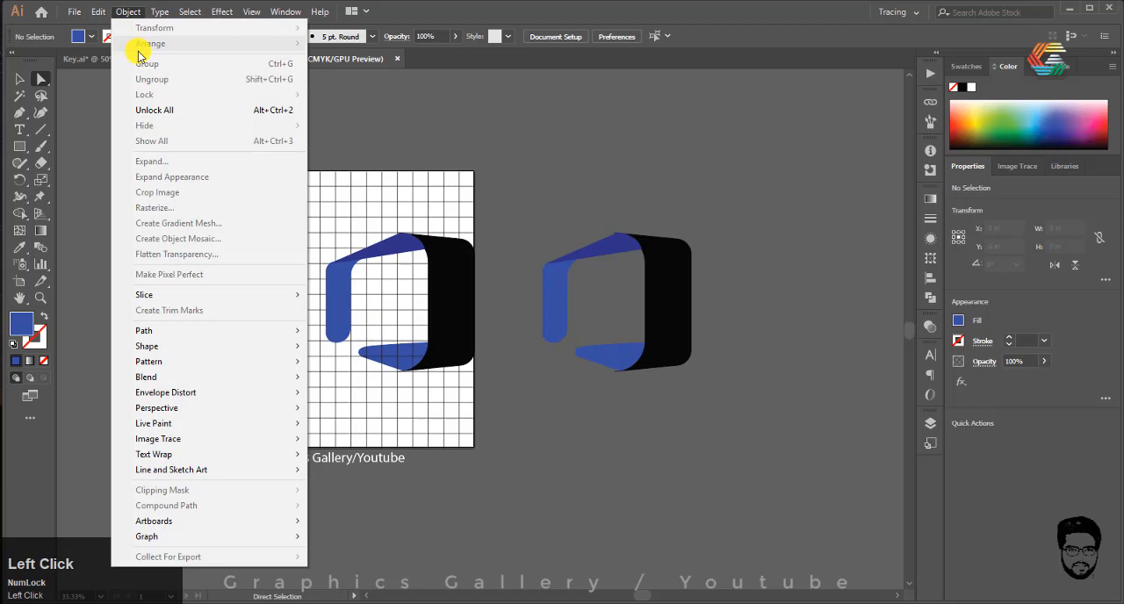
click(172, 111)
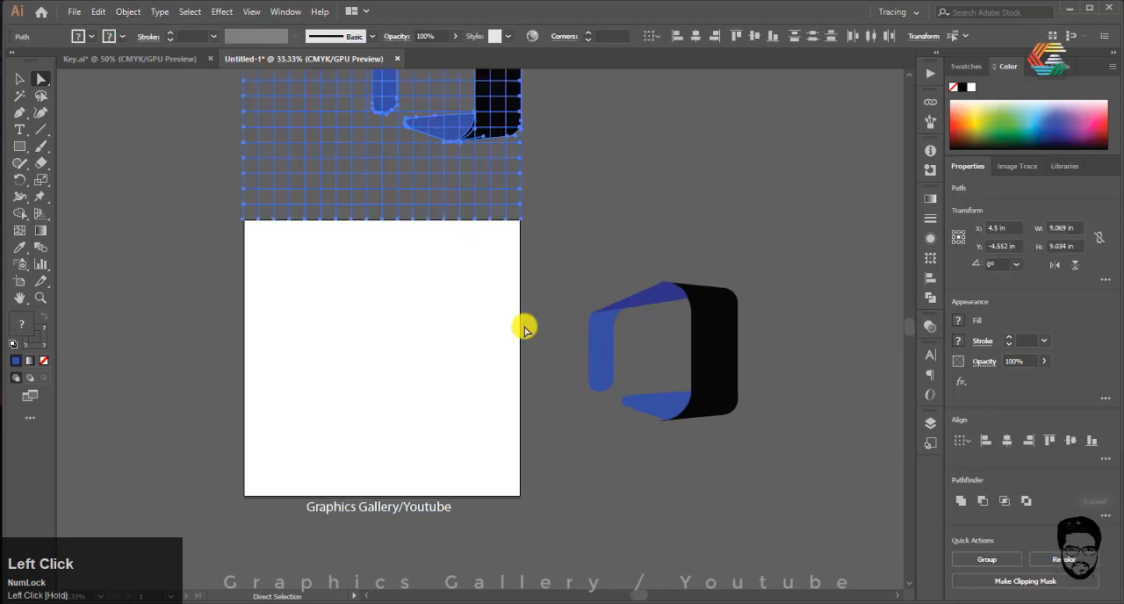
click(524, 329)
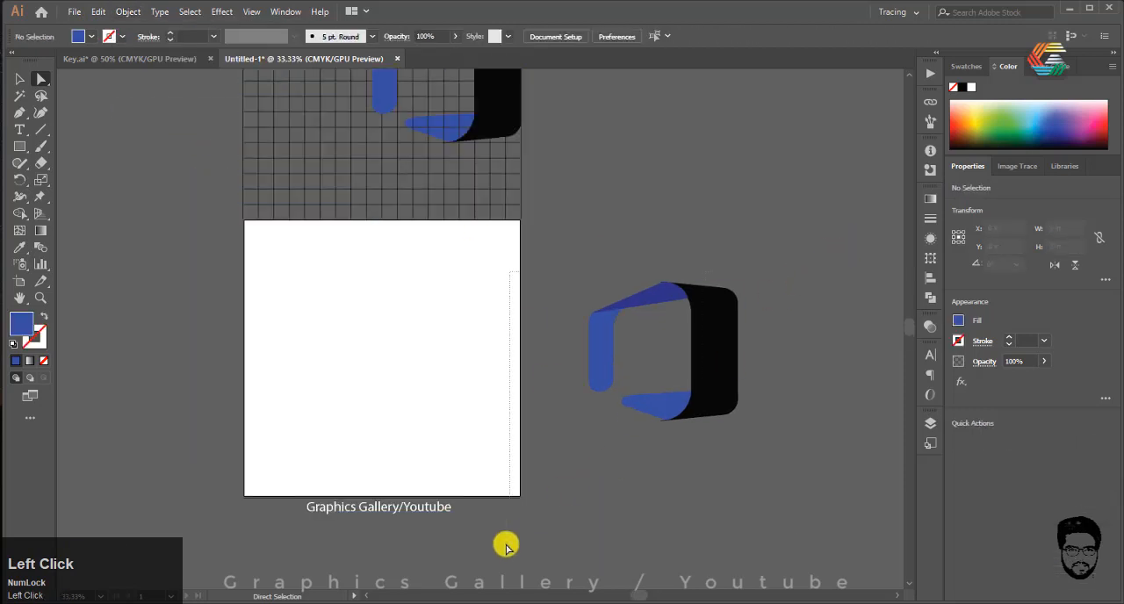
Step: Move the duplicated logo onto the centre of the empty white artboard
drag(709, 351, 423, 353)
click(389, 447)
scroll(319, 376, up, 2)
scroll(319, 376, down, 1)
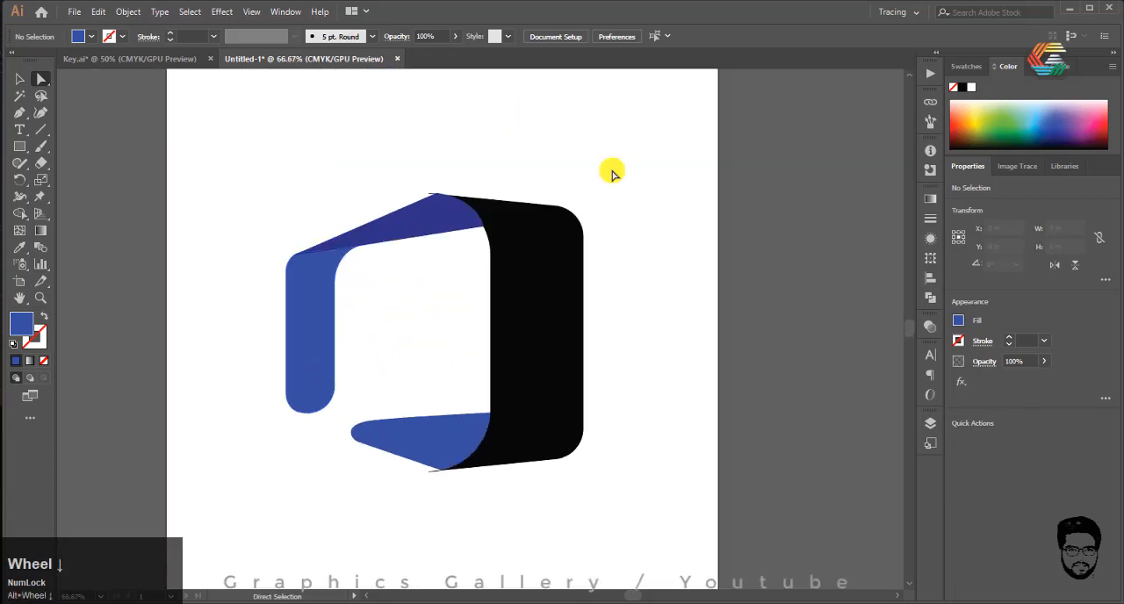
Step: Select every logo piece and use Shape Builder to merge the overlap at the lower joint into the large black shape
drag(652, 145, 220, 455)
click(21, 215)
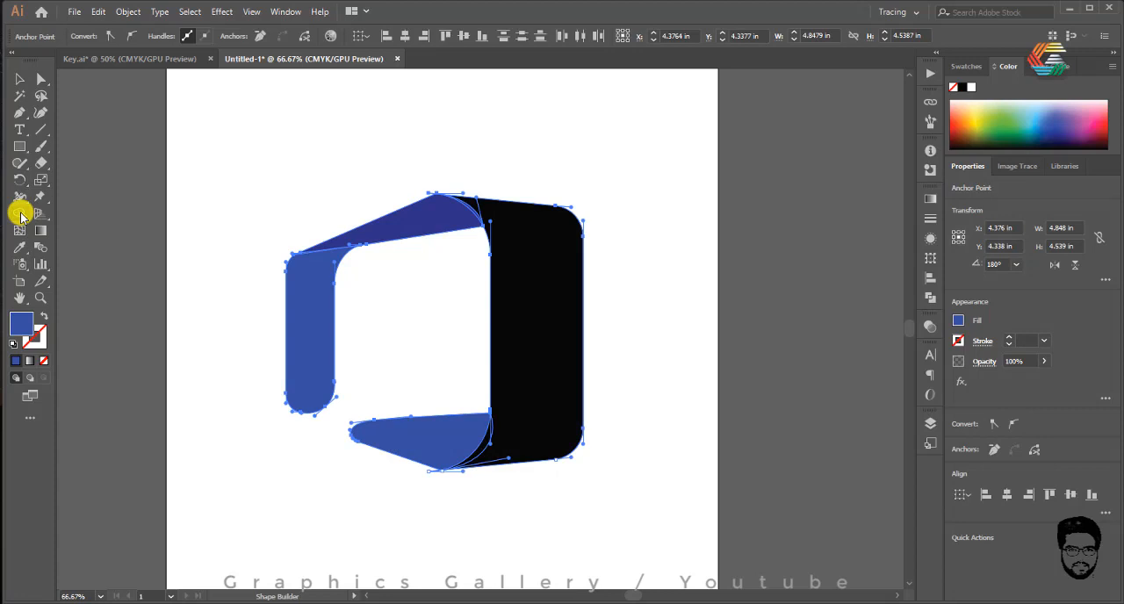
alt+scroll(406, 156, down, 3)
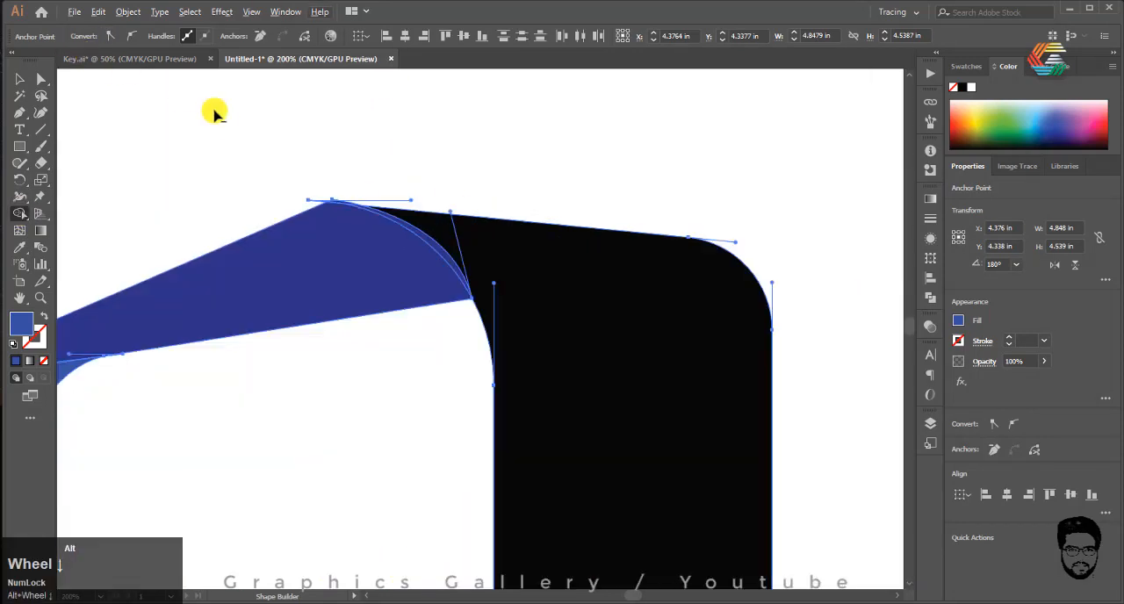
alt+scroll(287, 190, down, 1)
alt+scroll(527, 263, up, 1)
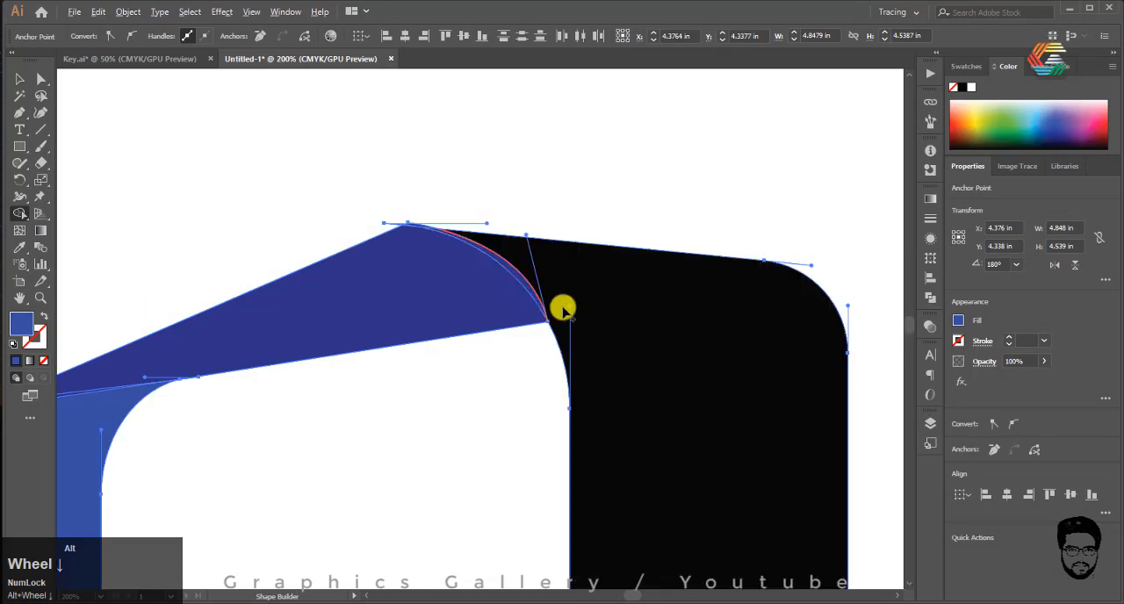
alt+scroll(594, 205, down, 2)
alt+scroll(414, 219, down, 1)
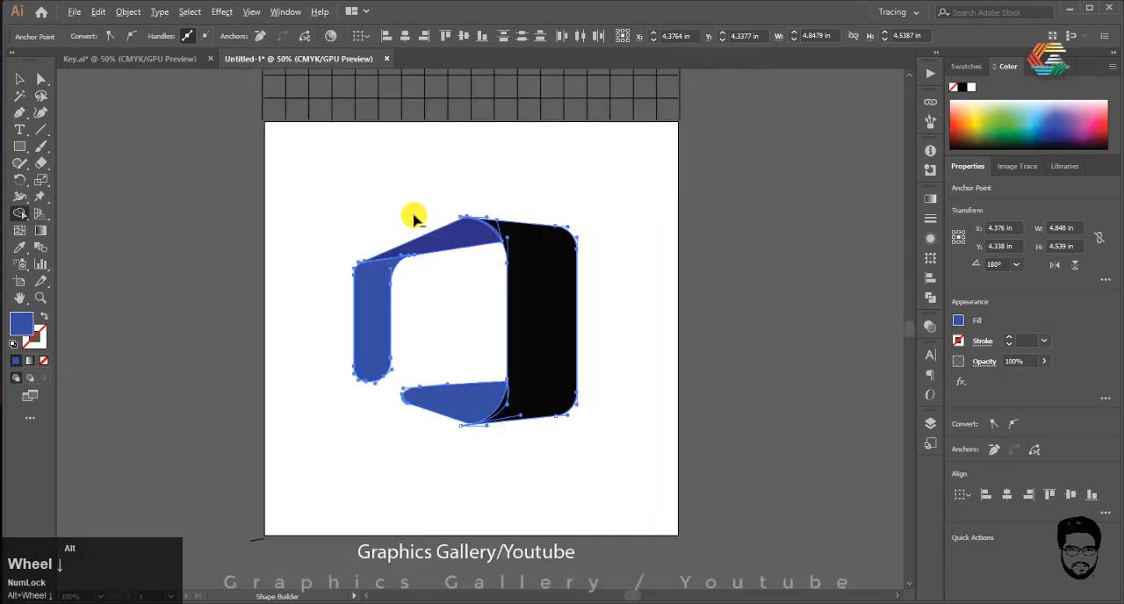
alt+scroll(511, 379, up, 2)
alt+scroll(447, 434, down, 1)
alt+scroll(417, 376, up, 1)
alt+scroll(417, 376, up, 1)
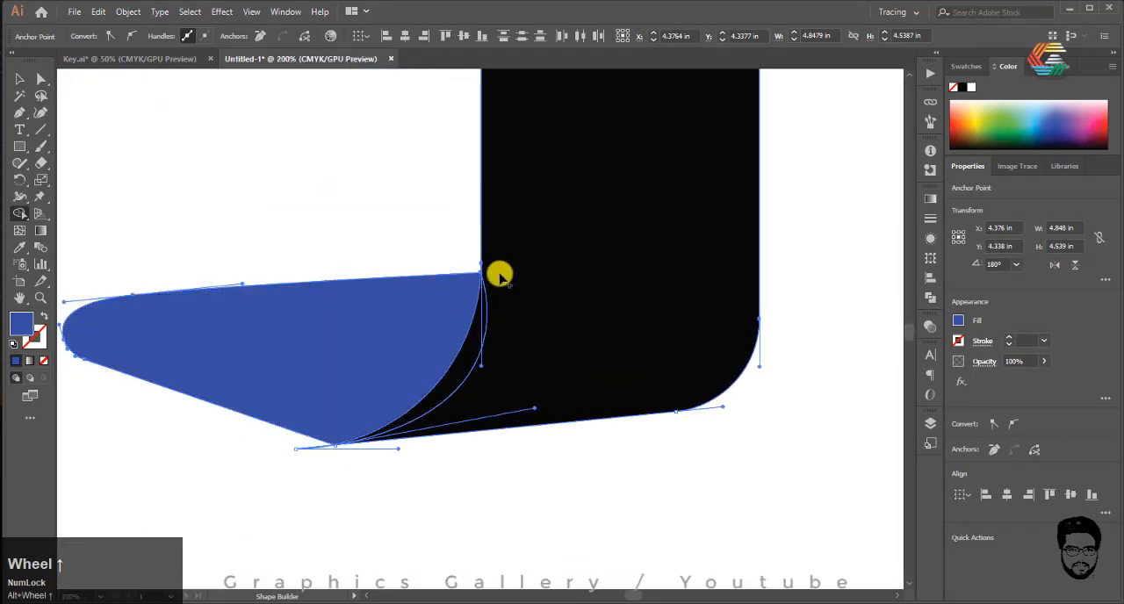
alt+scroll(469, 397, up, 2)
click(539, 294)
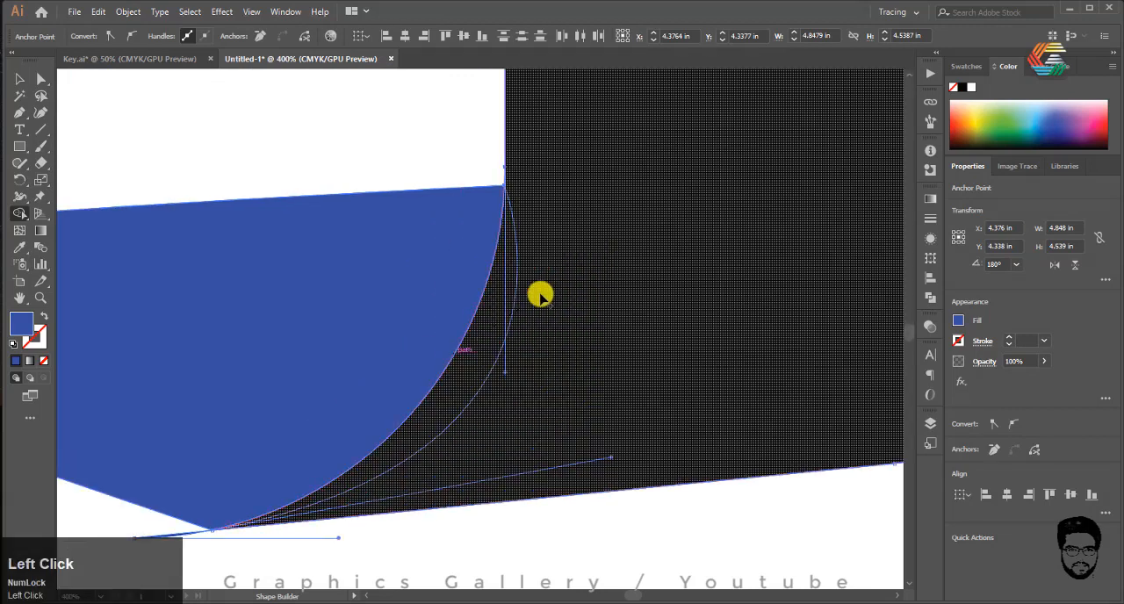
Step: Merge the thin overlap sliver at the upper joint into the large shape with Shape Builder
alt+scroll(454, 398, down, 5)
alt+scroll(439, 176, up, 5)
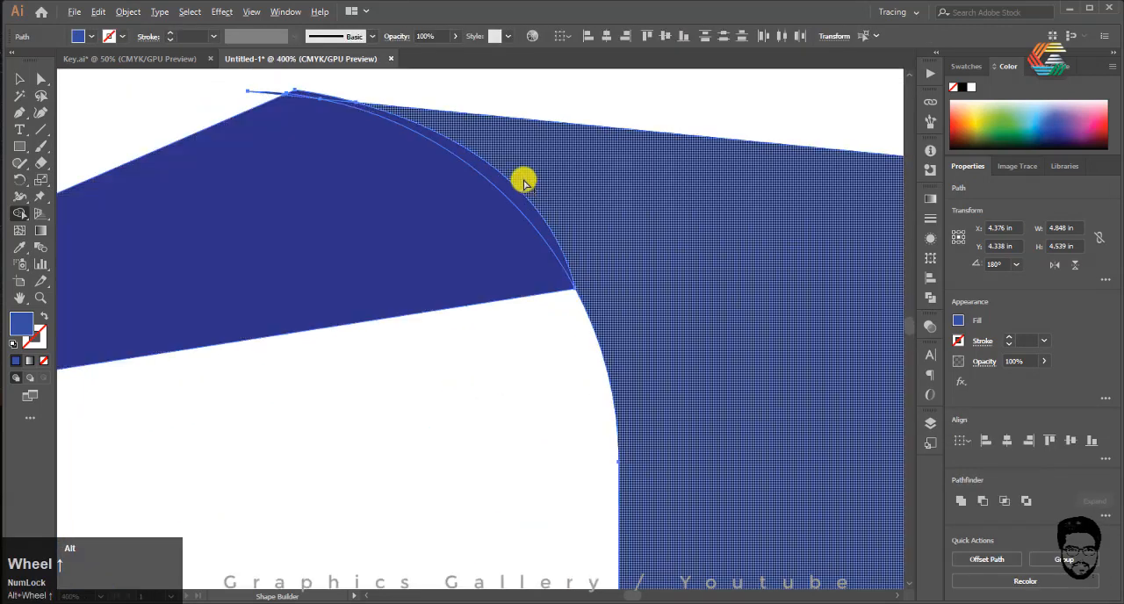
mouse_move(519, 196)
mouse_down()
mouse_move(580, 187)
mouse_move(539, 226)
mouse_up()
Step: Remove the thin black tip that overhangs the upper connecting piece's peak with Shape Builder
alt+scroll(372, 178, down, 1)
alt+scroll(455, 161, up, 3)
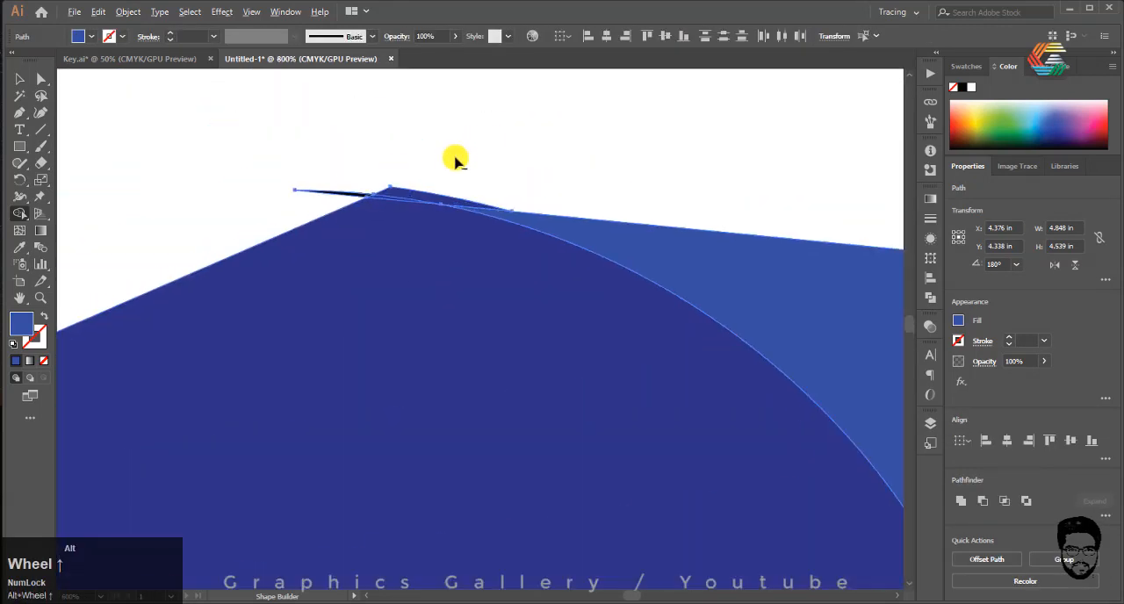
alt+scroll(367, 194, up, 3)
alt+click(284, 243)
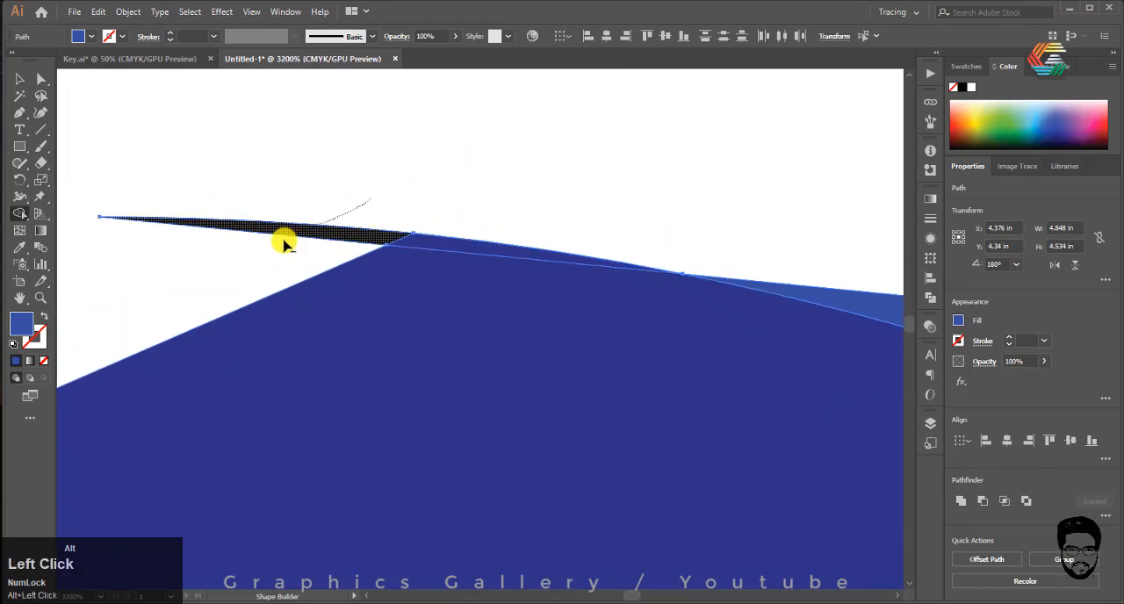
Step: Trim the tiny overhanging slivers at the logo's lower joint with Shape Builder
alt+scroll(389, 161, down, 5)
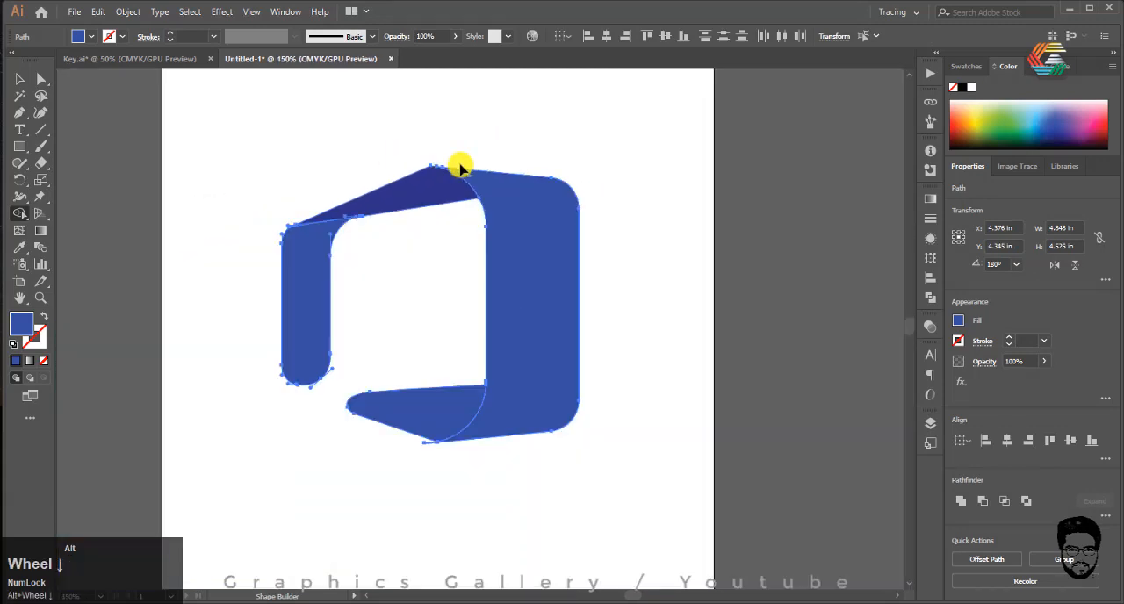
alt+scroll(419, 296, up, 3)
alt+click(584, 394)
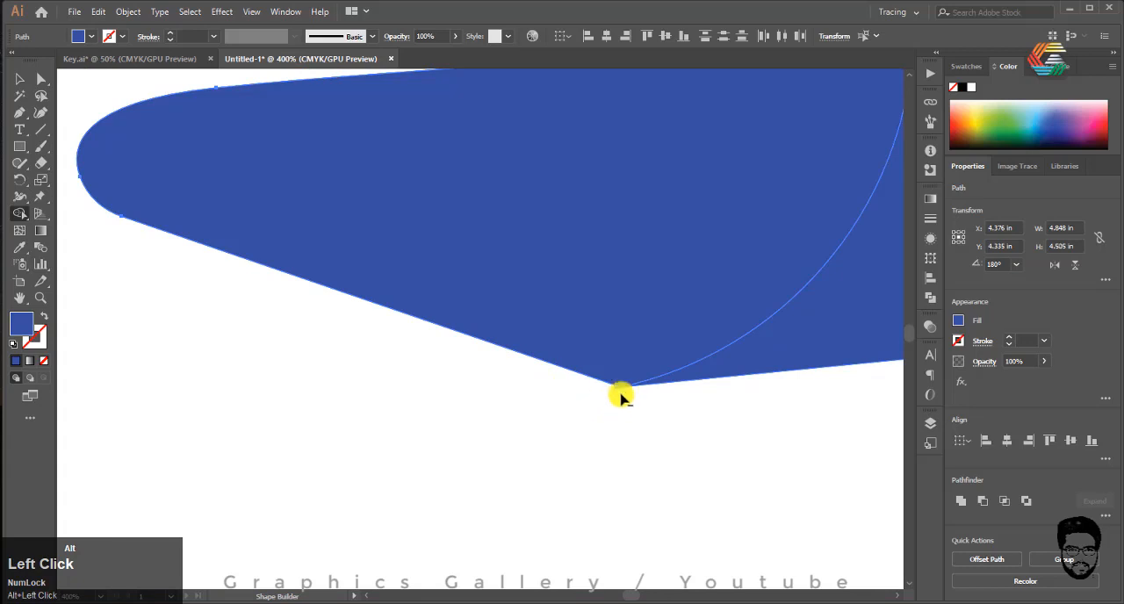
alt+scroll(620, 396, up, 5)
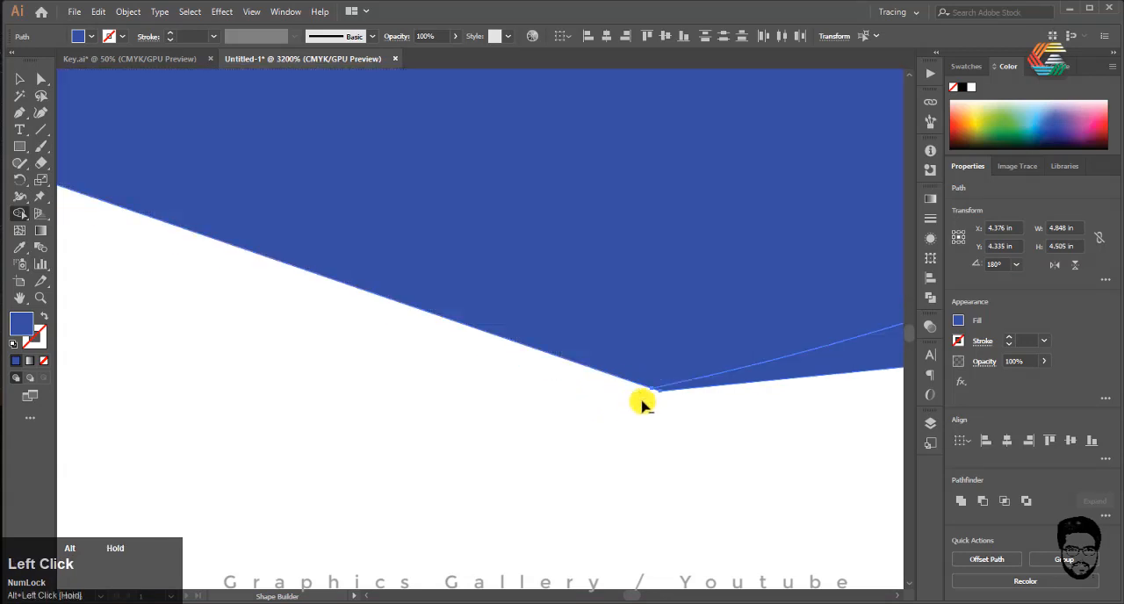
alt+scroll(632, 399, down, 10)
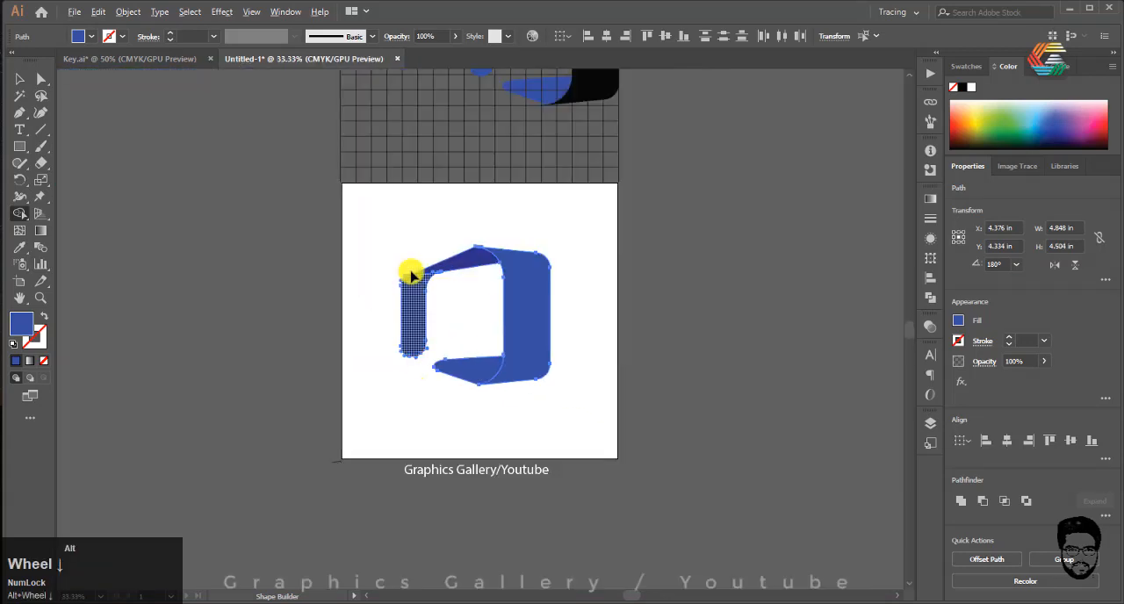
Step: Merge the upper connecting piece with the left bar using Shape Builder and trim the small bulge at their outer corner
alt+scroll(411, 275, up, 8)
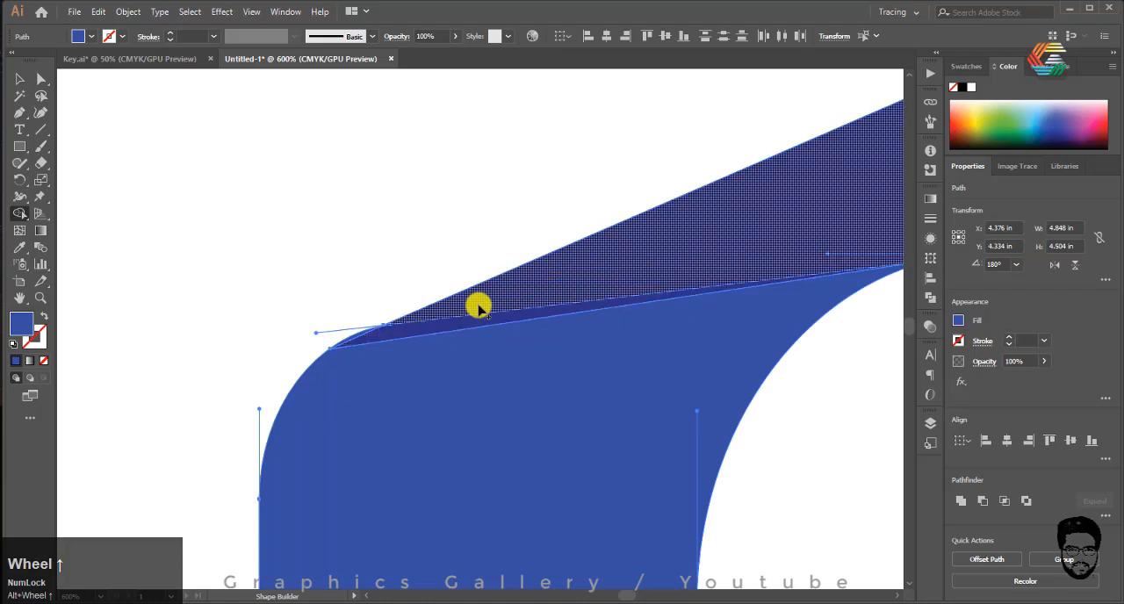
drag(594, 296, 529, 359)
alt+scroll(311, 314, down, 2)
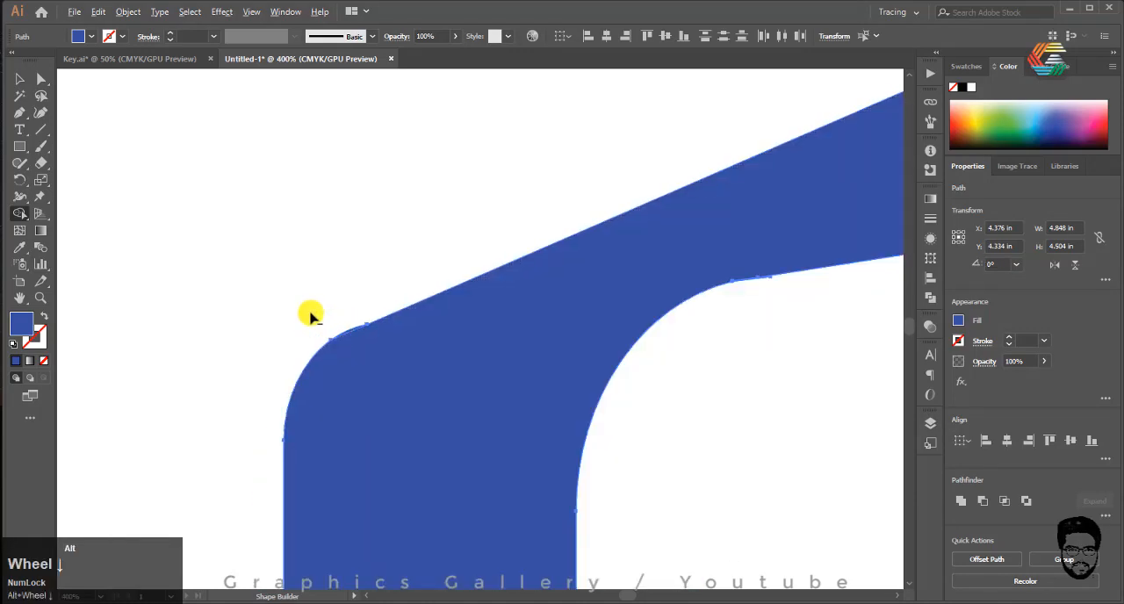
alt+scroll(316, 312, up, 3)
click(328, 273)
alt+scroll(485, 253, down, 3)
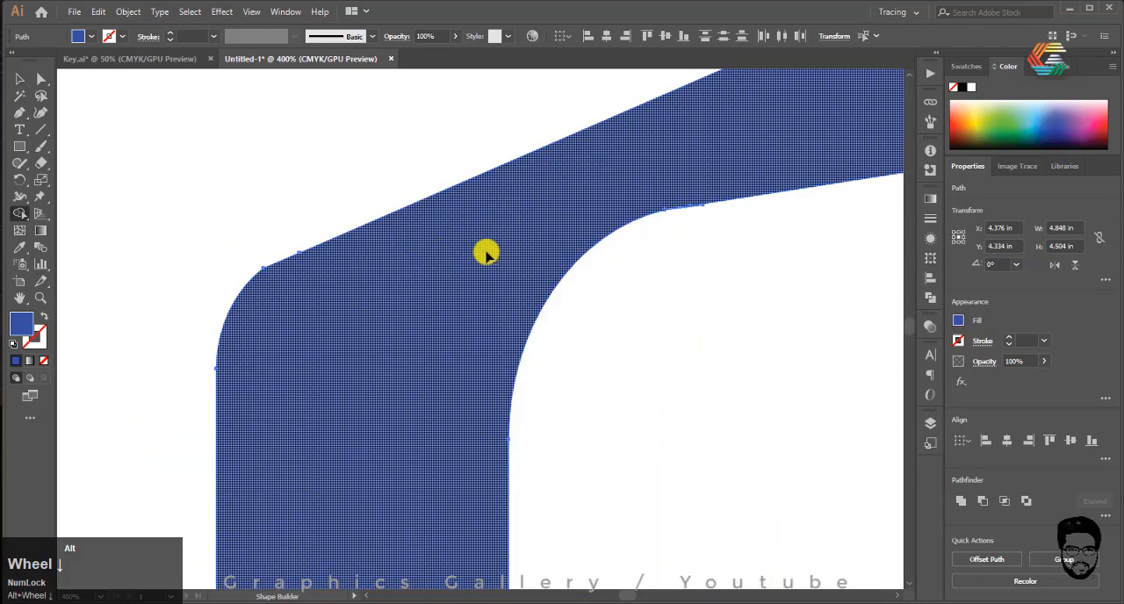
Step: Merge the thin sliver at the inner corner into the left ribbon piece with Shape Builder
alt+scroll(720, 187, up, 5)
alt+click(550, 300)
alt+scroll(537, 289, up, 3)
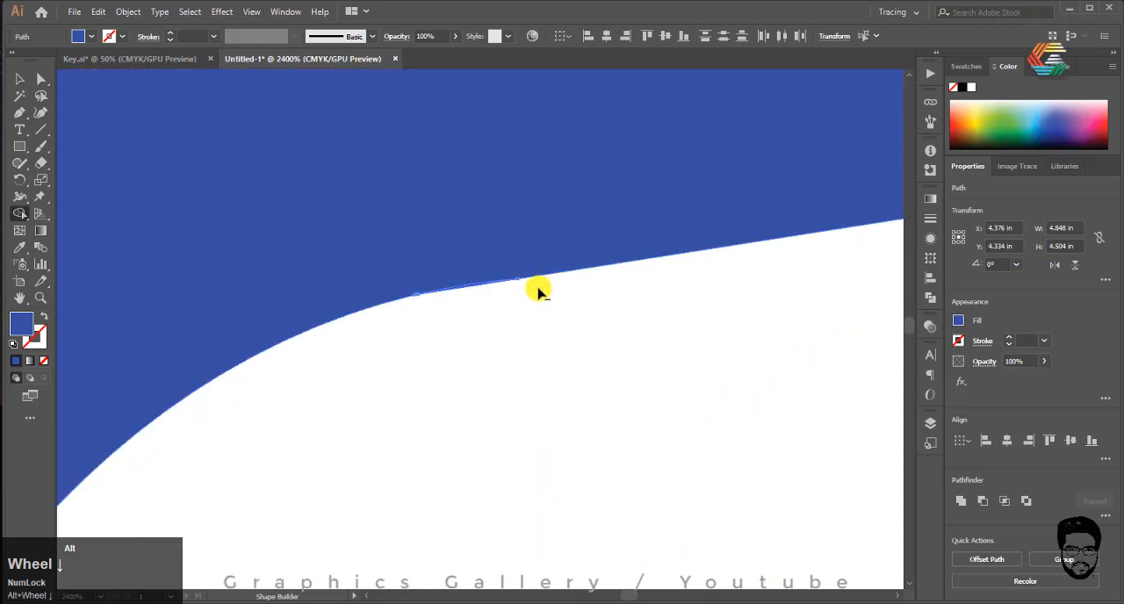
alt+click(314, 274)
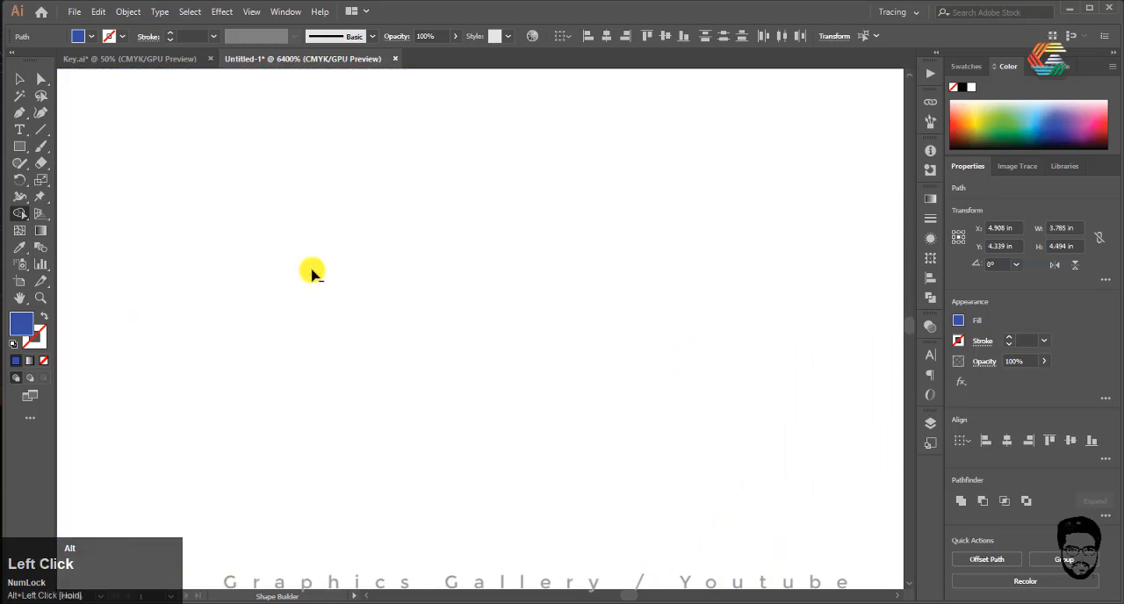
key(ctrl+z)
click(296, 268)
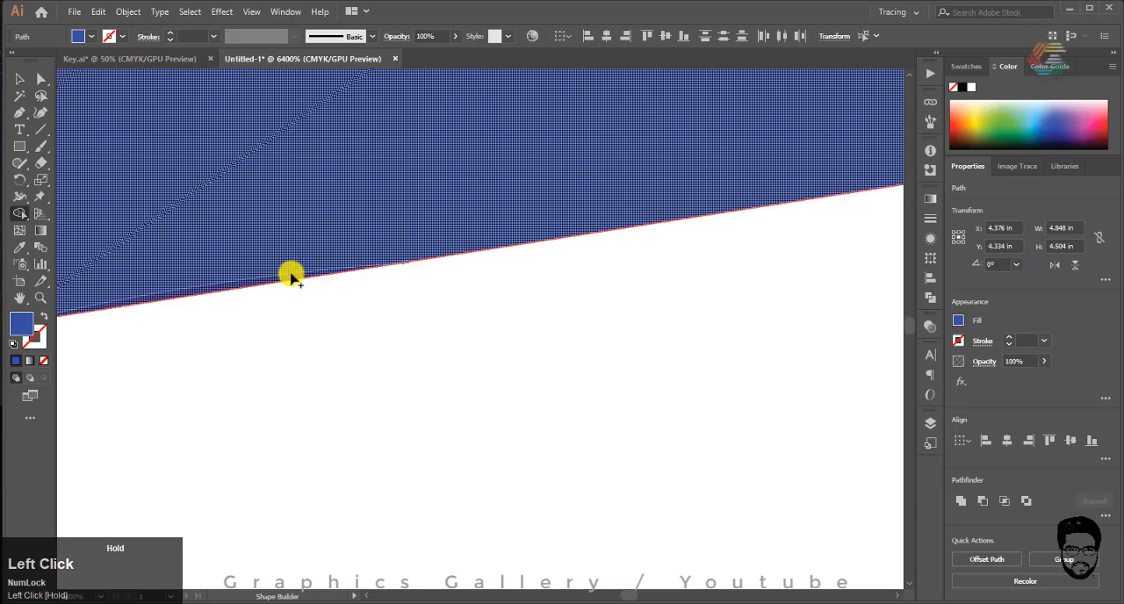
alt+scroll(290, 274, down, 3)
alt+scroll(184, 181, down, 2)
Step: Clear the selection and recolour the lower ribbon piece a dark greyish blue
click(20, 80)
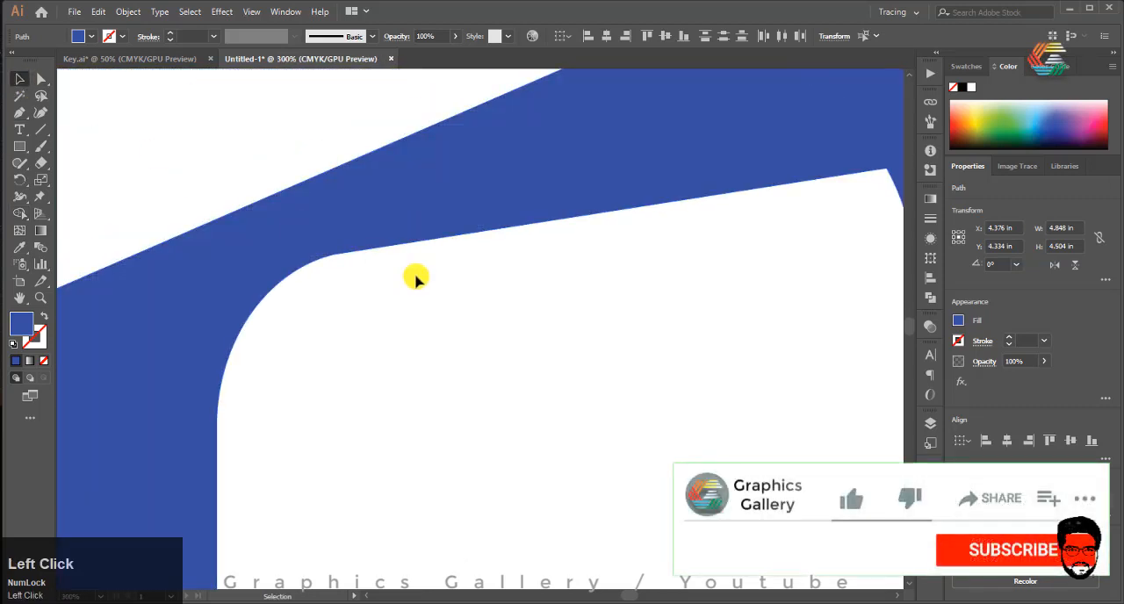
click(416, 279)
alt+scroll(379, 238, down, 3)
scroll(379, 238, up, 1)
drag(389, 189, 360, 360)
click(489, 476)
click(629, 500)
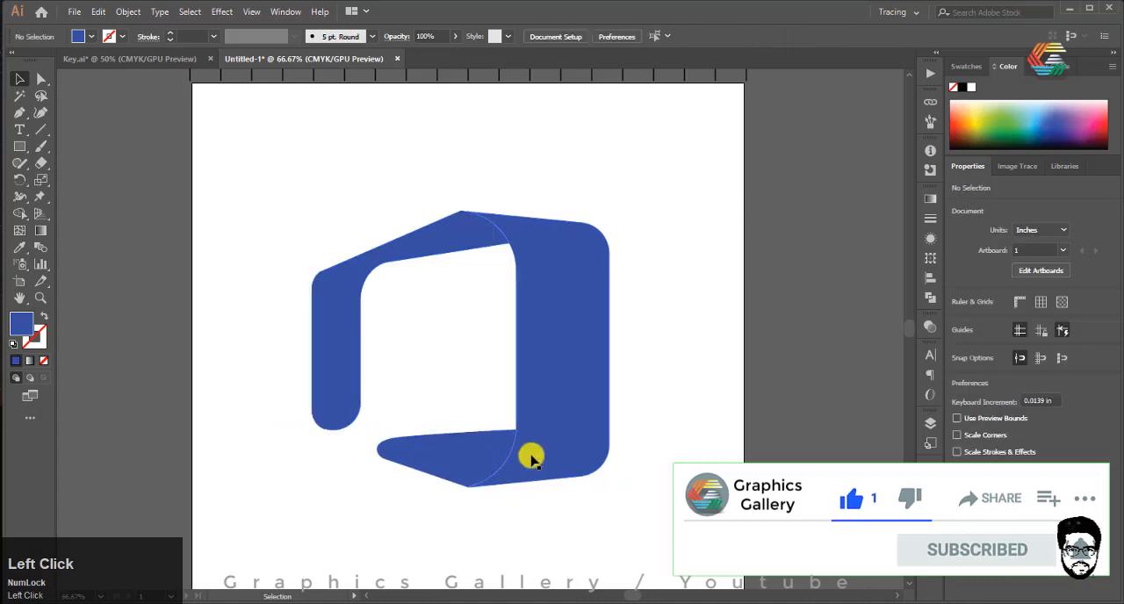
click(478, 456)
Step: Move the left vertical bar's anchor points inward so the left ribbon piece becomes 2.782 in wide
click(40, 76)
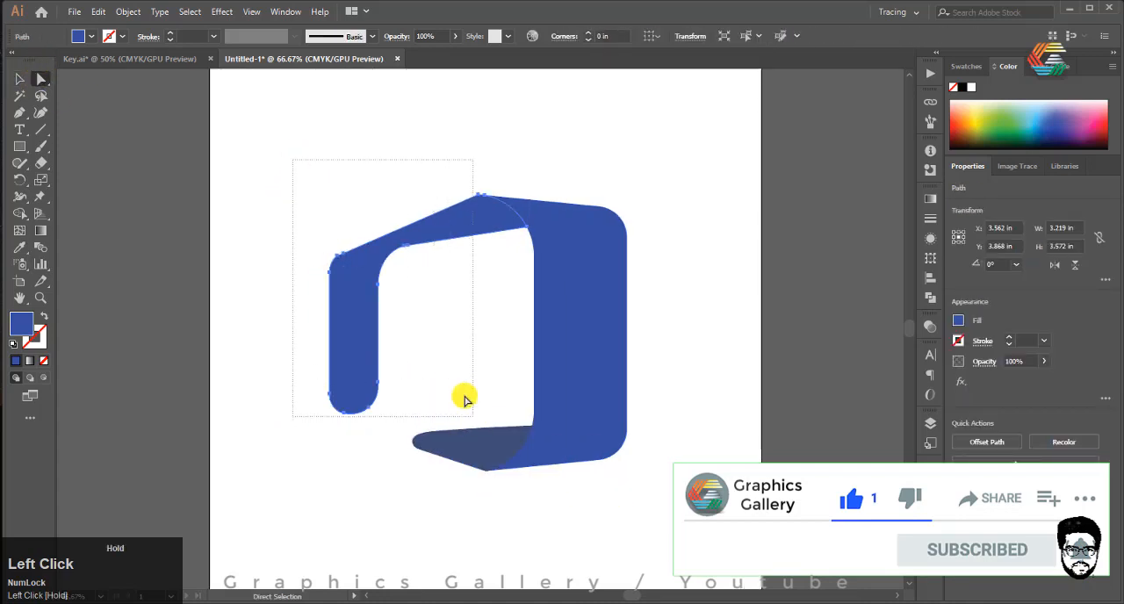
drag(464, 398, 371, 354)
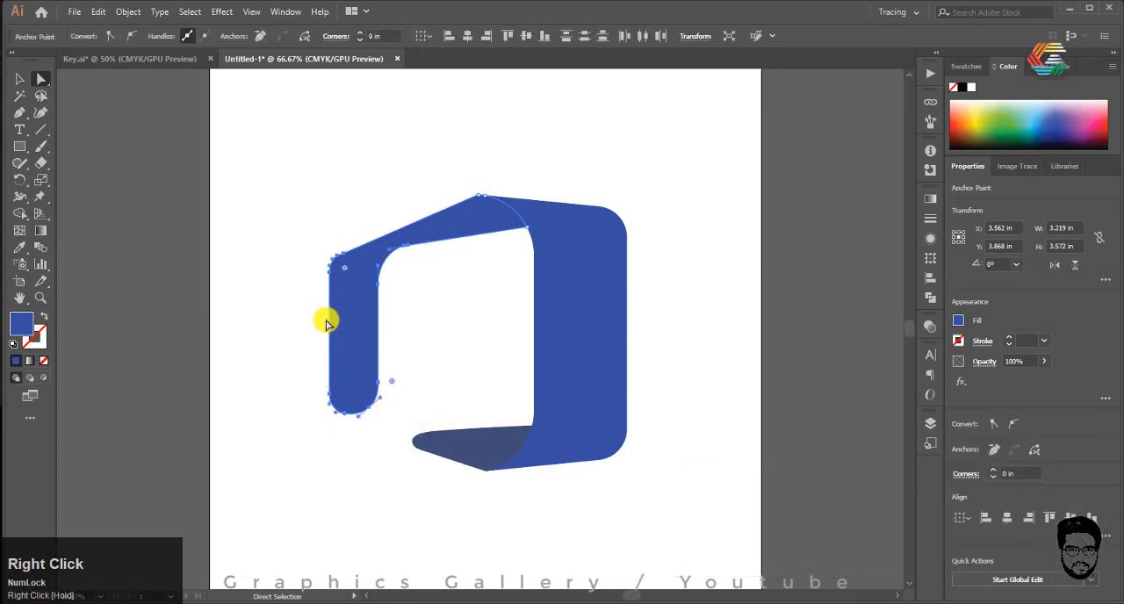
drag(335, 322, 365, 316)
click(306, 193)
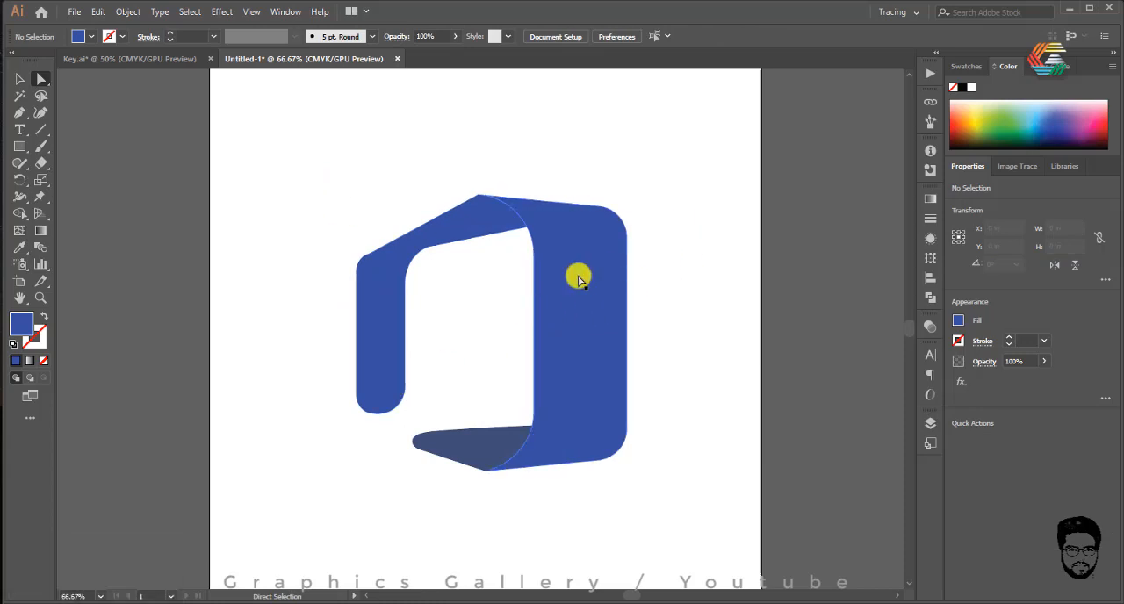
Step: Fill the left ribbon piece with the near-black colour 070B19
click(379, 269)
double_click(22, 325)
click(728, 324)
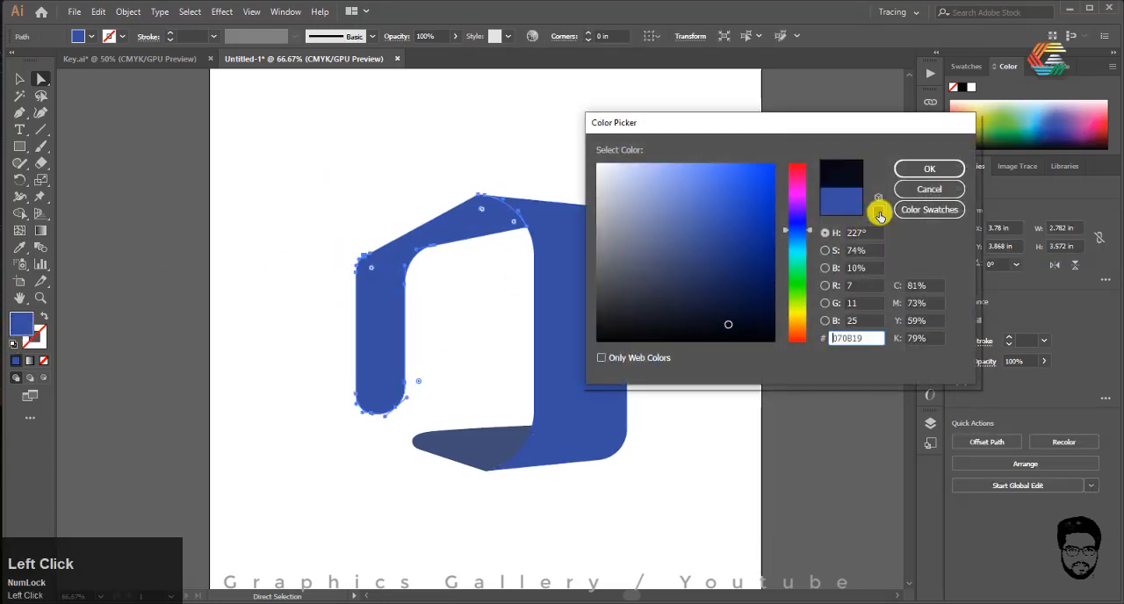
click(929, 168)
alt+scroll(193, 195, down, 3)
alt+scroll(367, 195, up, 2)
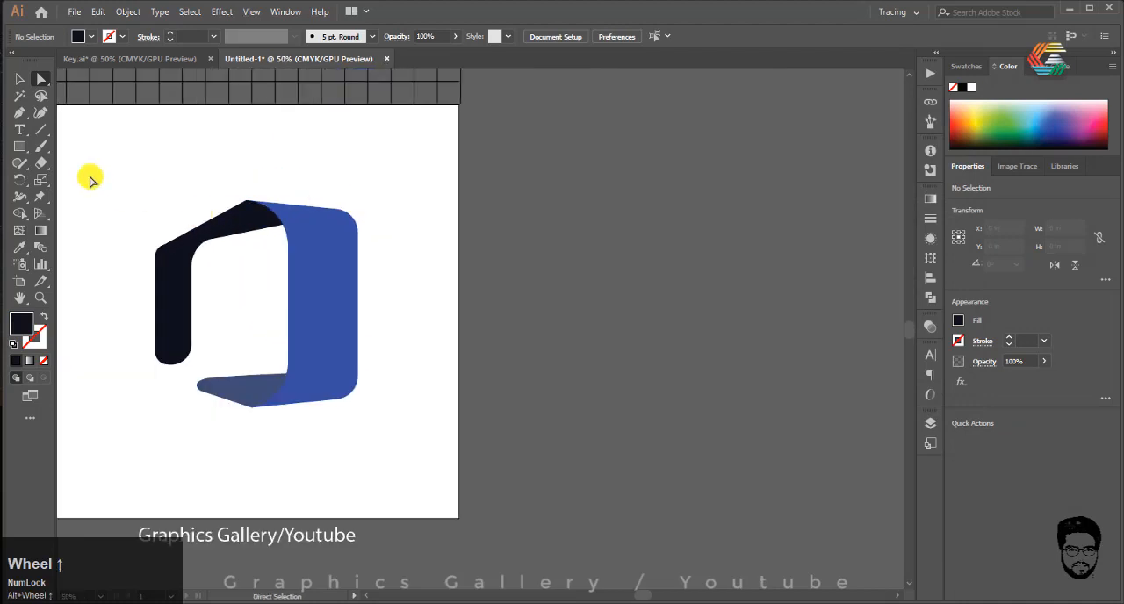
Step: Fill the large right ribbon piece with the white-to-black linear gradient
click(328, 252)
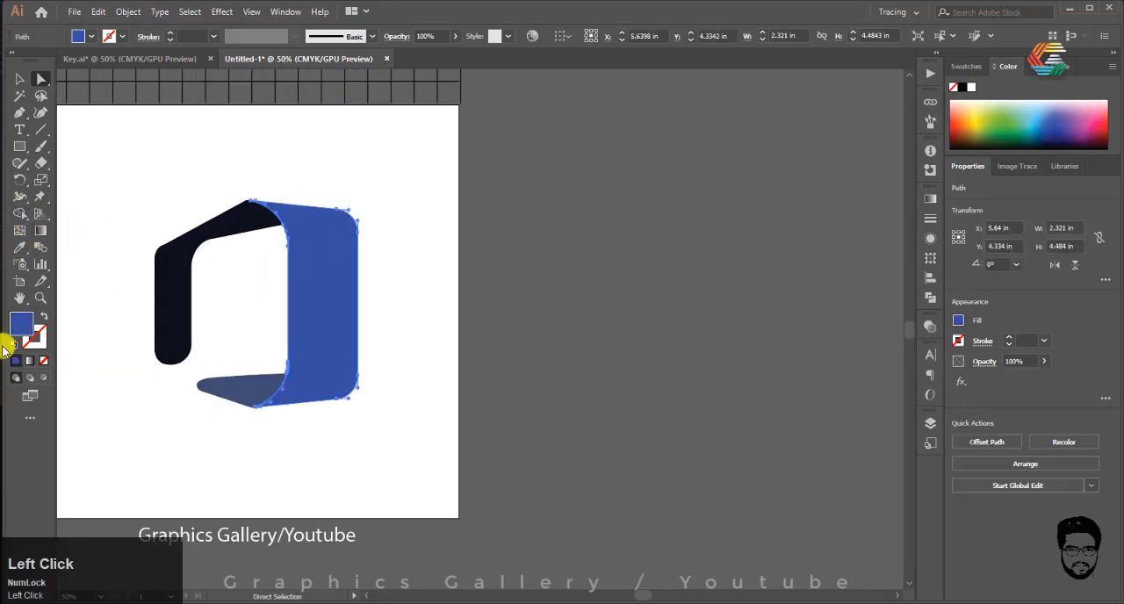
click(28, 362)
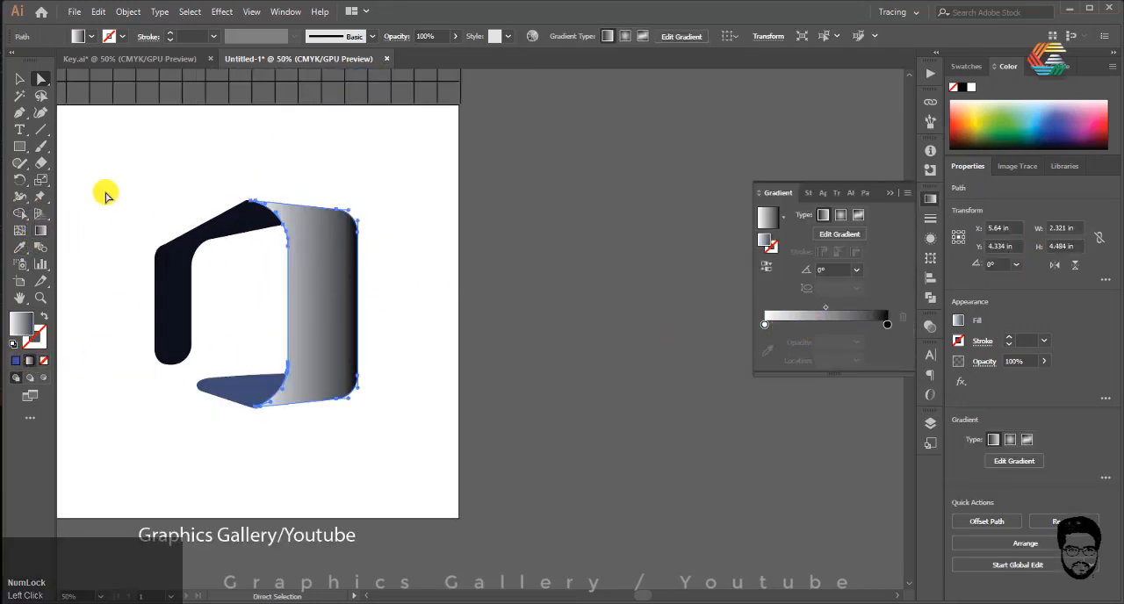
click(887, 327)
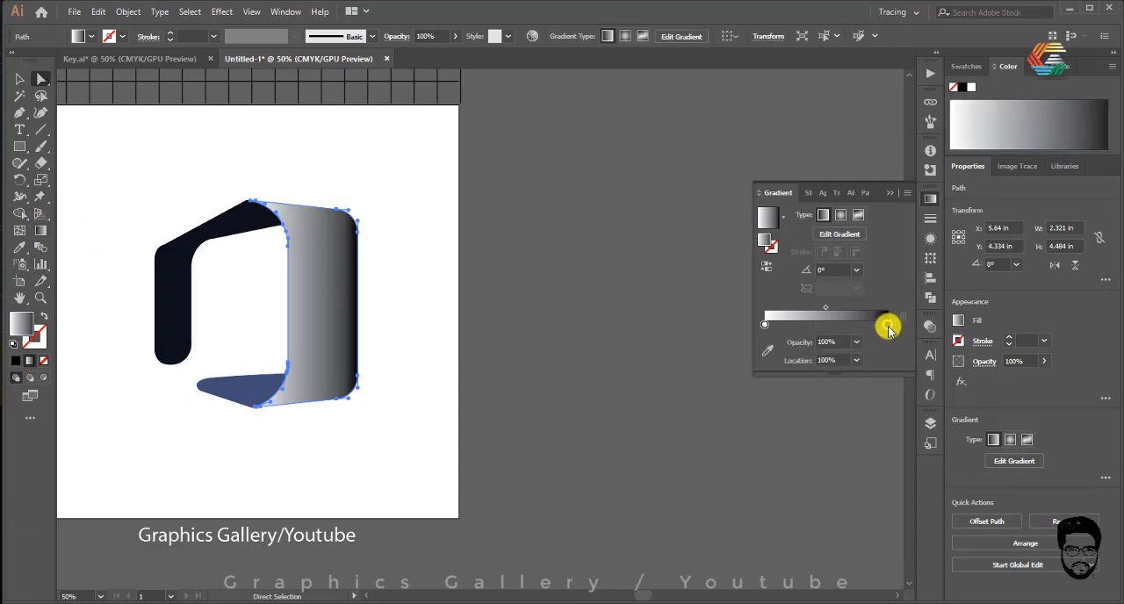
click(964, 67)
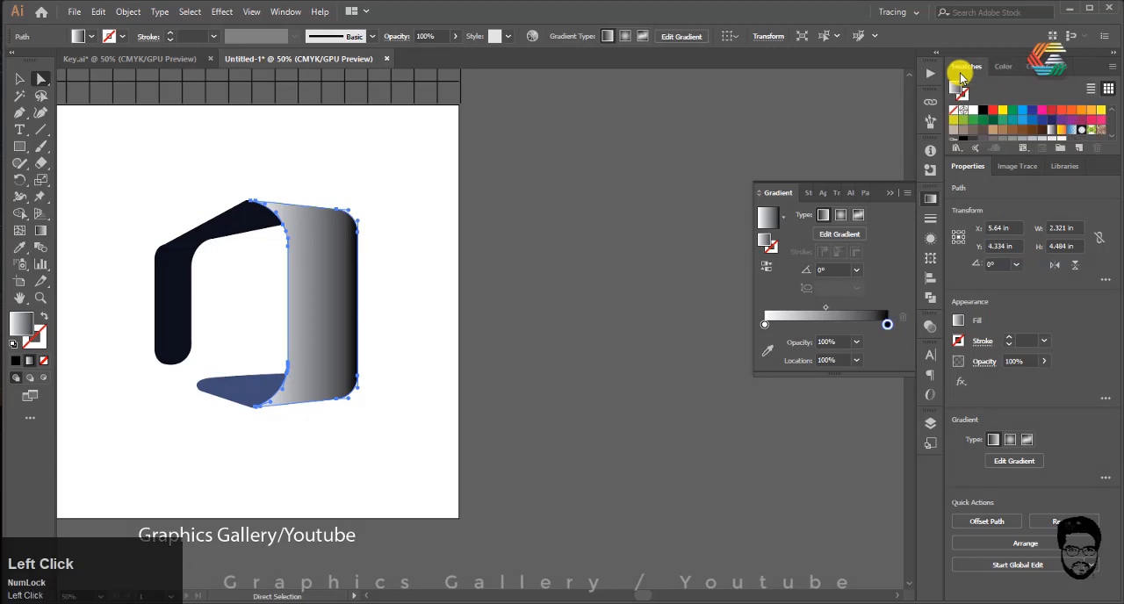
click(1050, 115)
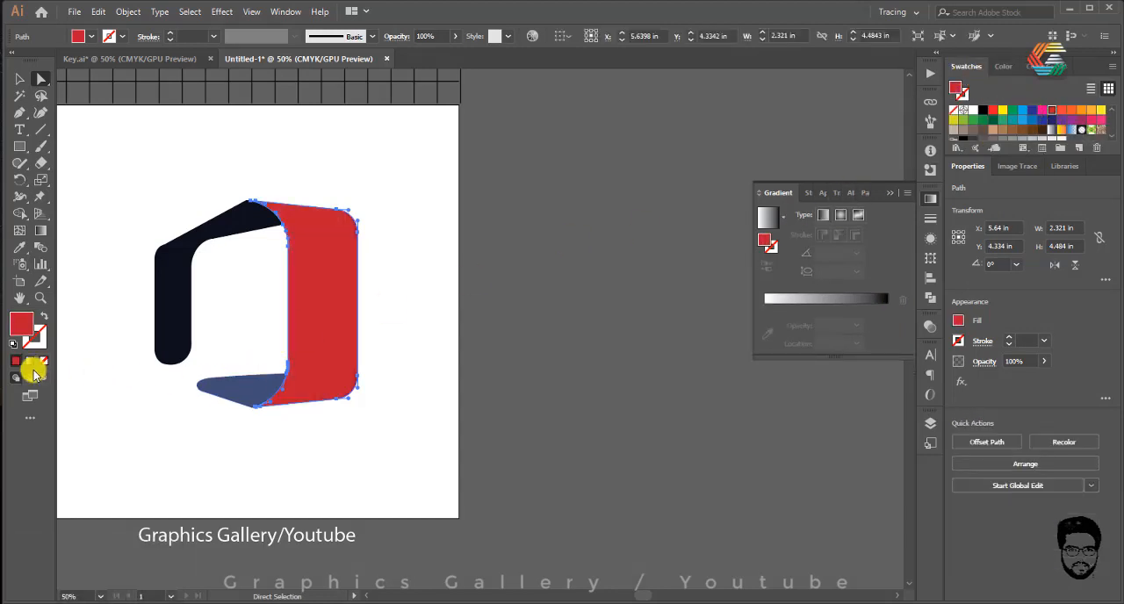
click(32, 364)
Step: Colour the gradient's end stop red and start stop yellow, and add an orange middle stop at 50.56%
click(887, 306)
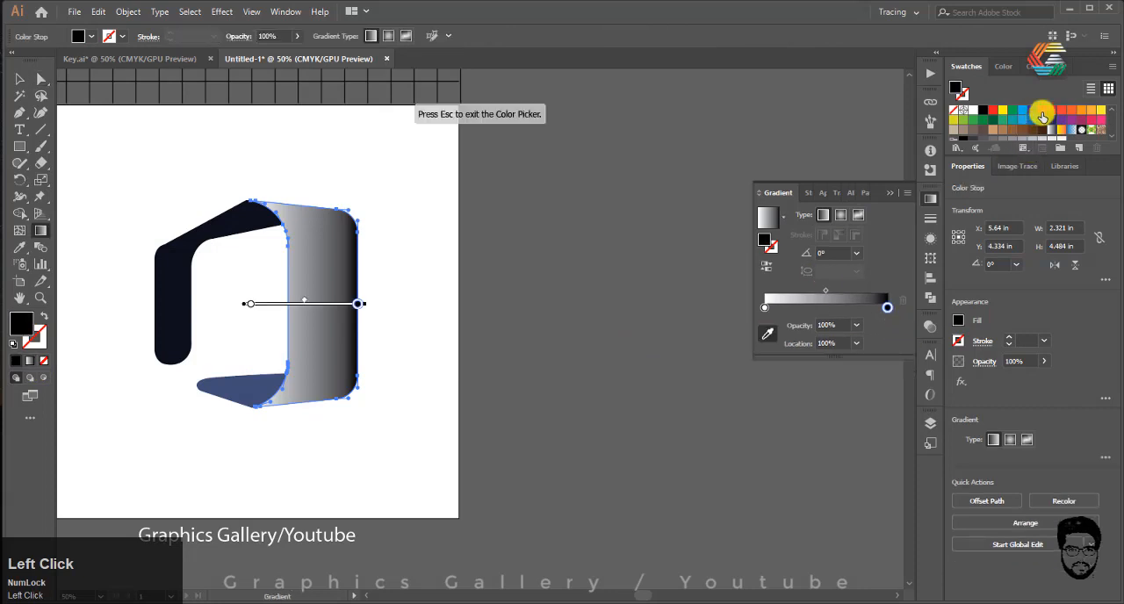
click(1052, 113)
click(764, 307)
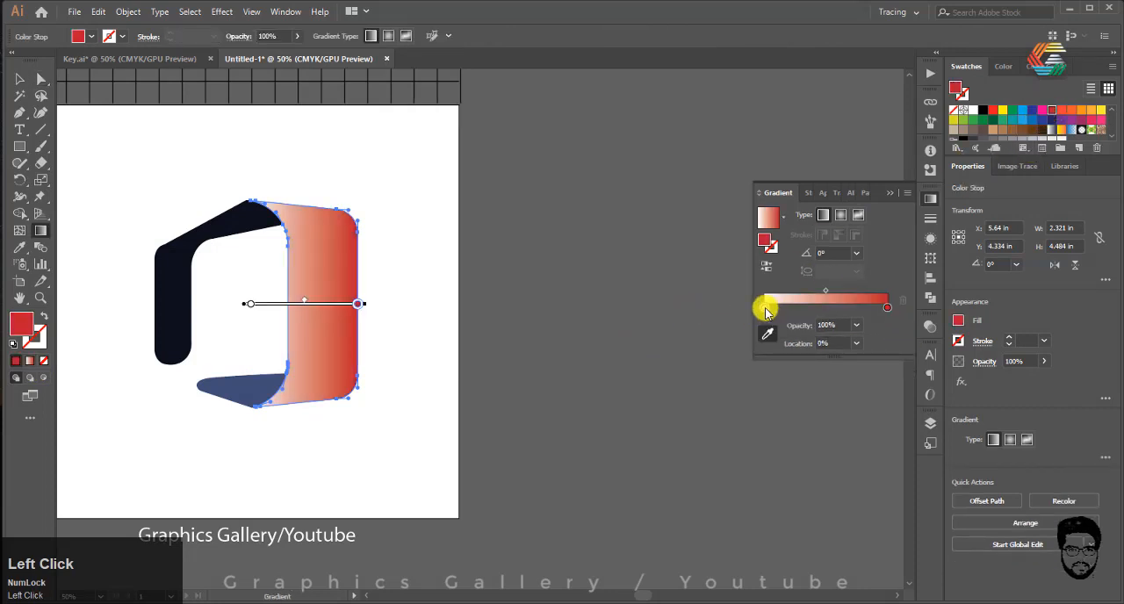
click(1003, 110)
click(826, 306)
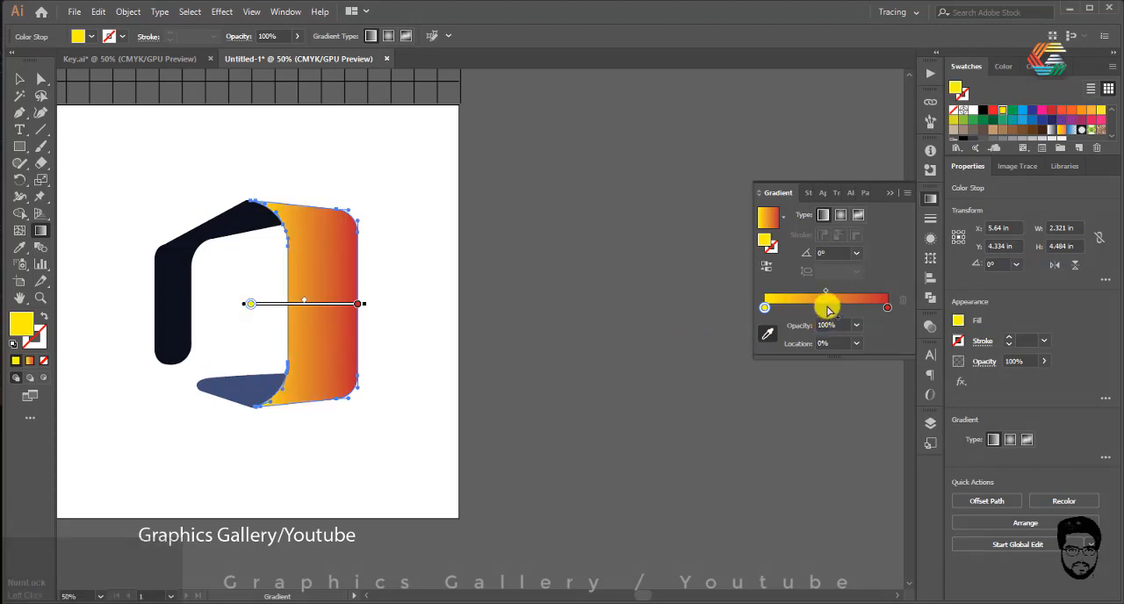
click(1063, 113)
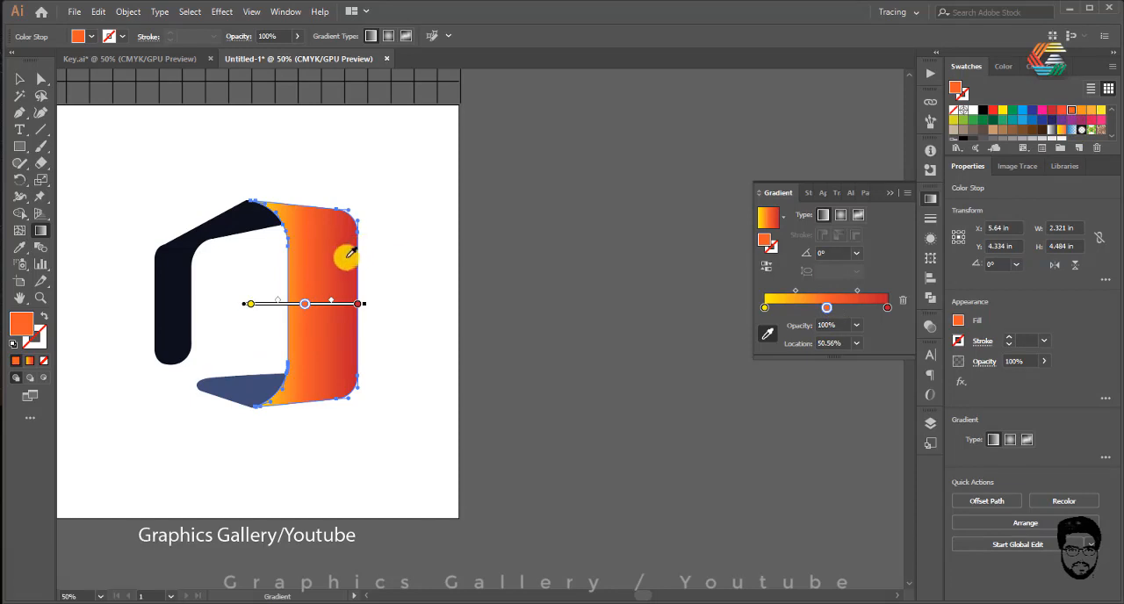
Step: Redraw the gradient vertically down the large ribbon piece, from yellow to red, at about -91.4°
click(40, 234)
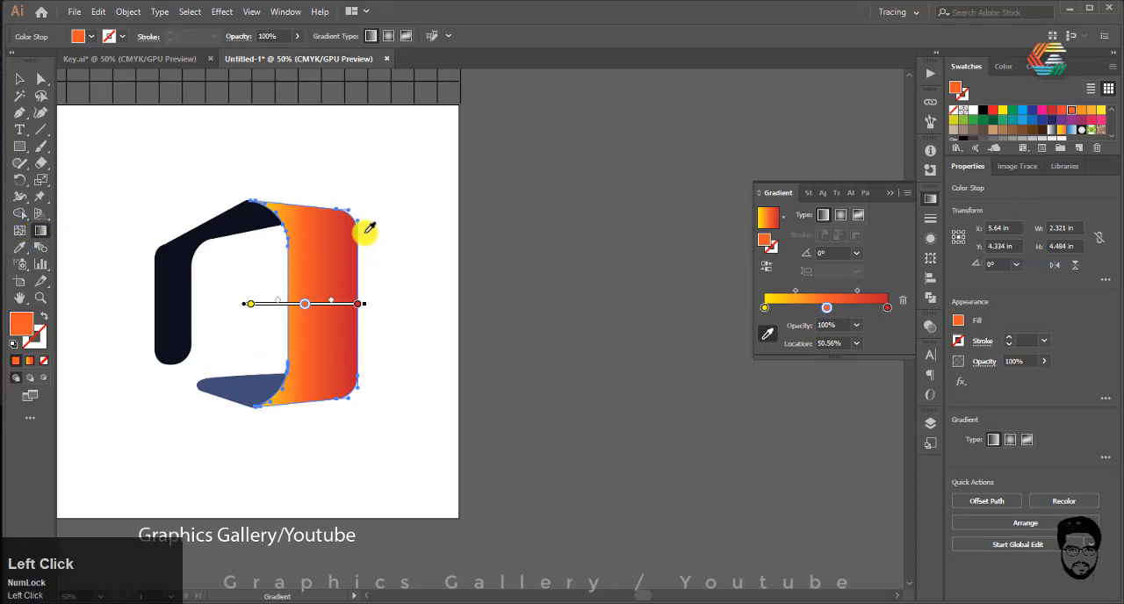
click(20, 79)
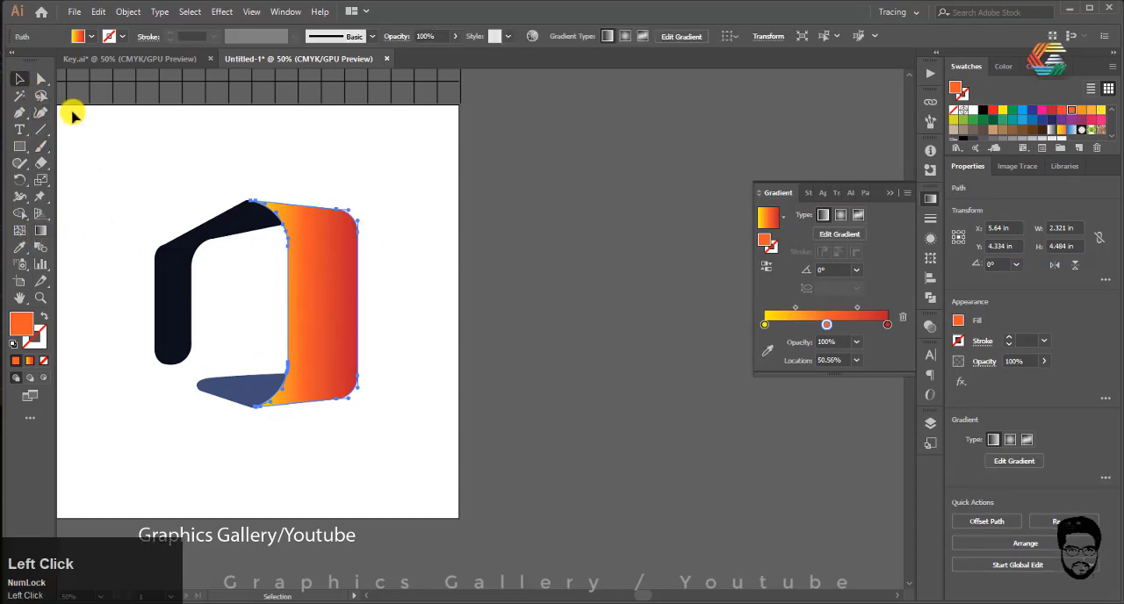
click(42, 229)
drag(375, 235, 367, 395)
drag(380, 212, 379, 271)
mouse_move(317, 208)
mouse_down()
mouse_move(306, 391)
mouse_move(303, 258)
mouse_move(313, 359)
mouse_up()
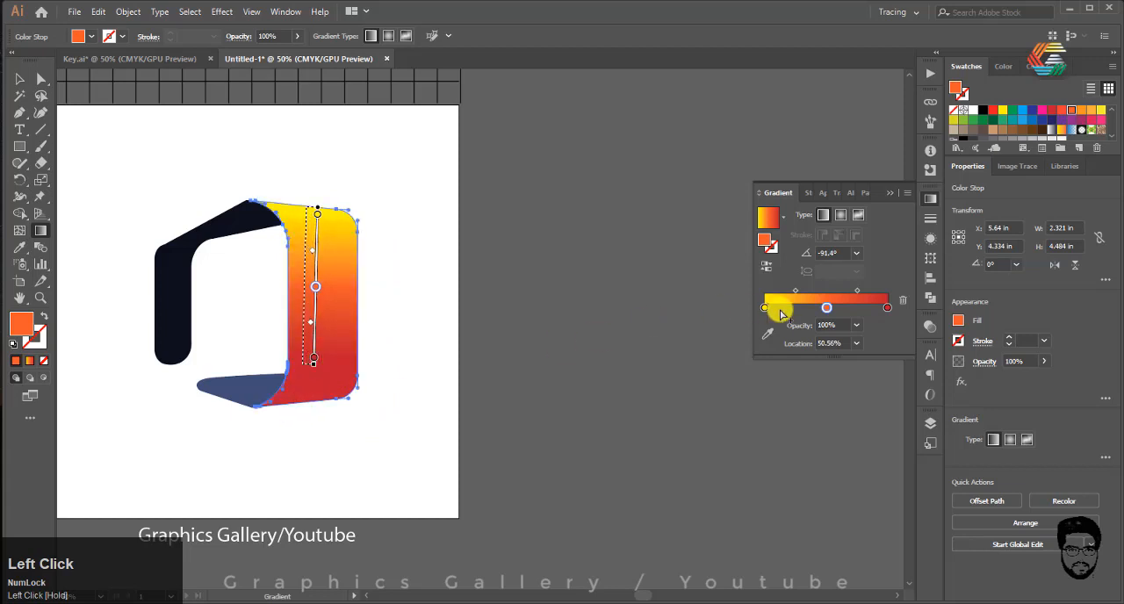
Step: Add a red gradient stop at 82.4% and change the end stop to light orange
drag(878, 308, 863, 310)
click(885, 310)
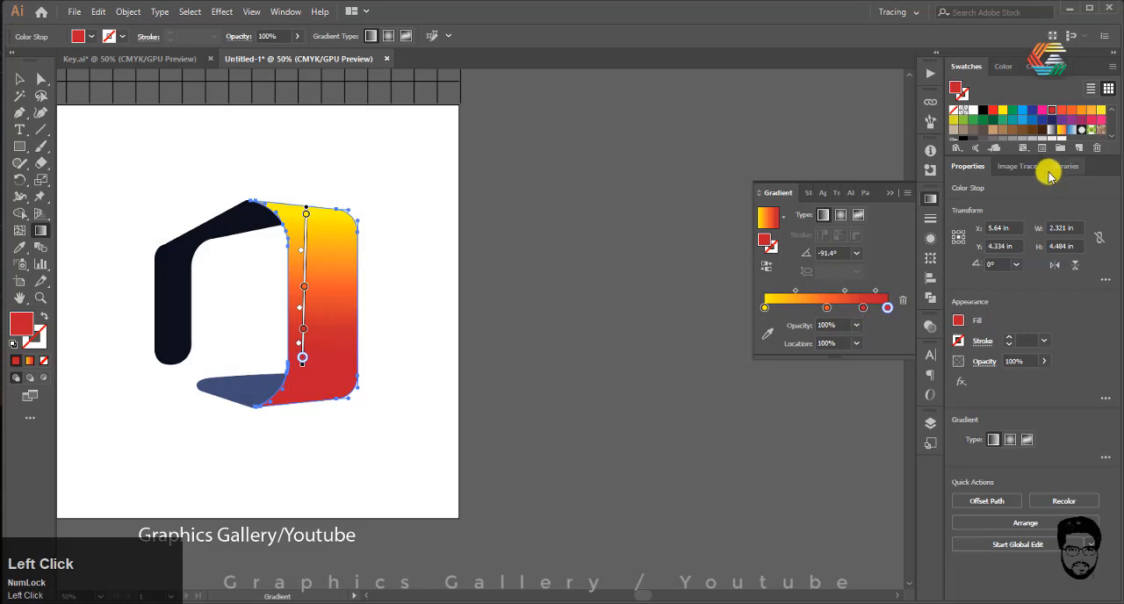
click(1090, 110)
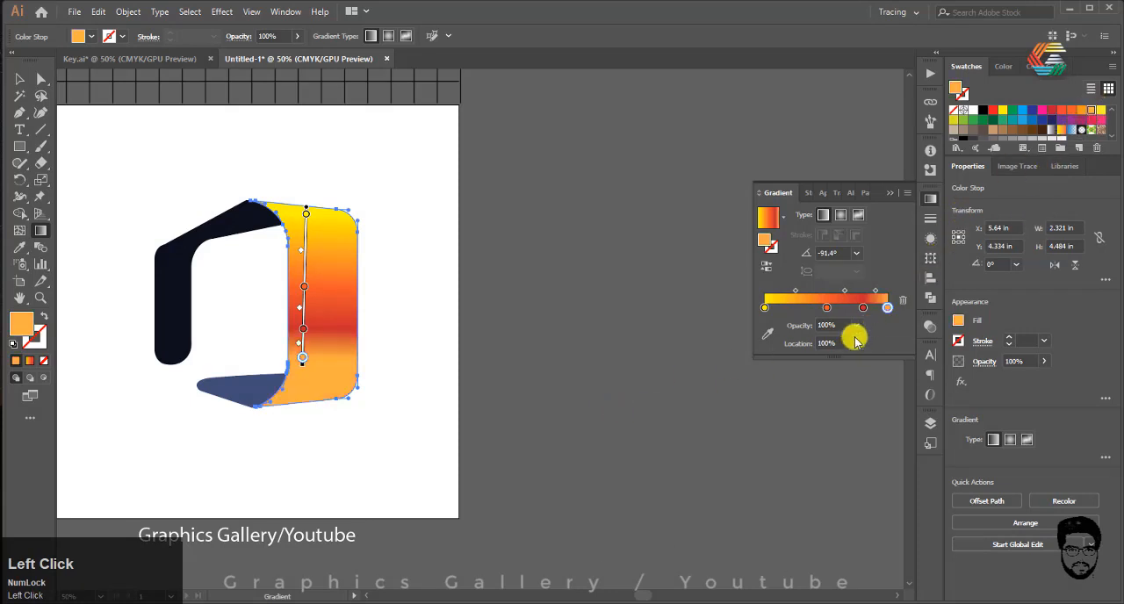
drag(879, 313, 865, 307)
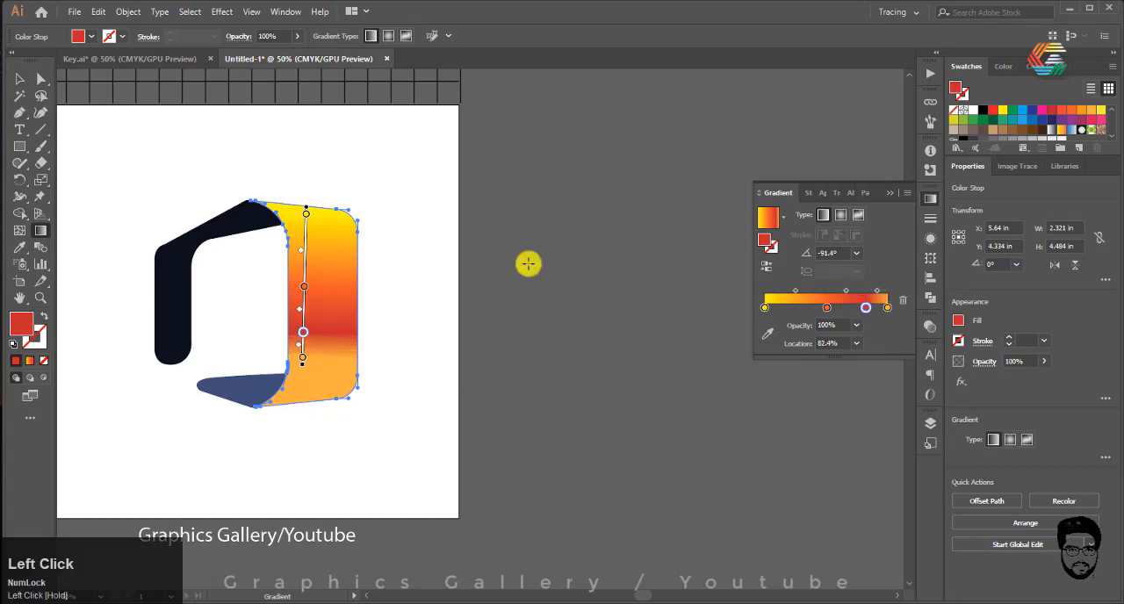
Step: Redraw the gradient over the large piece's full height at about -86° and add a yellow-orange stop at 15.92%
drag(384, 199, 360, 428)
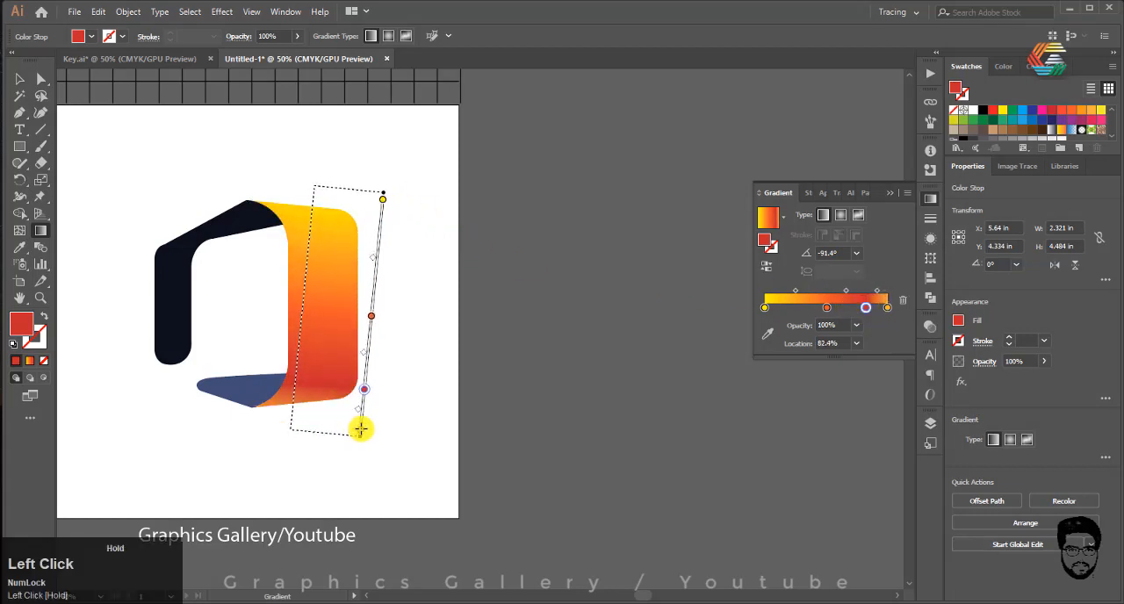
mouse_move(332, 192)
mouse_down()
mouse_move(372, 291)
mouse_move(348, 419)
mouse_up()
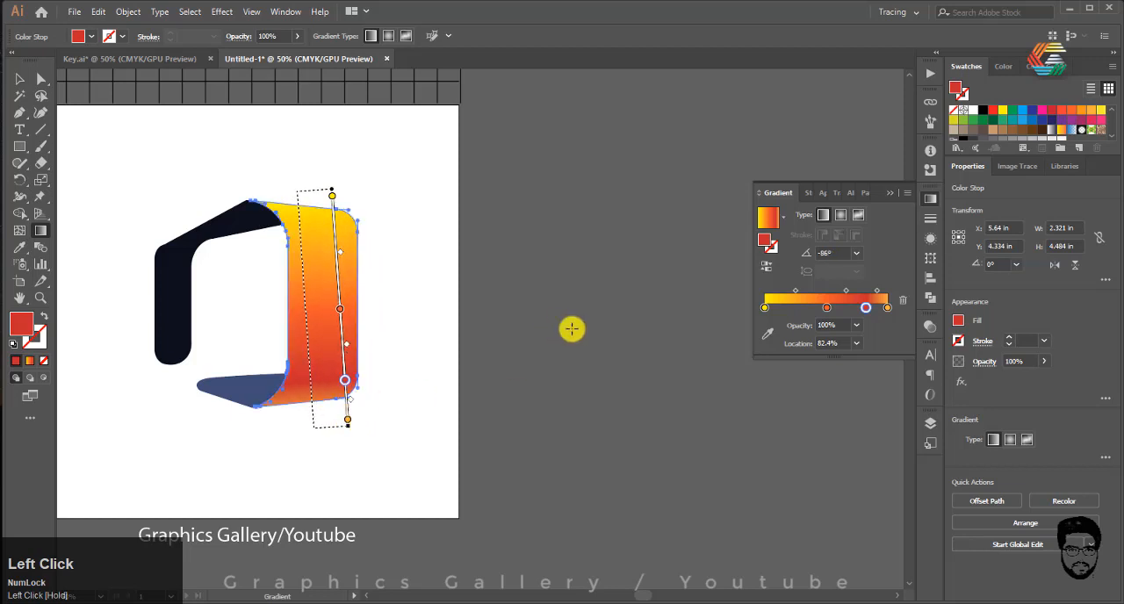
drag(815, 313, 783, 307)
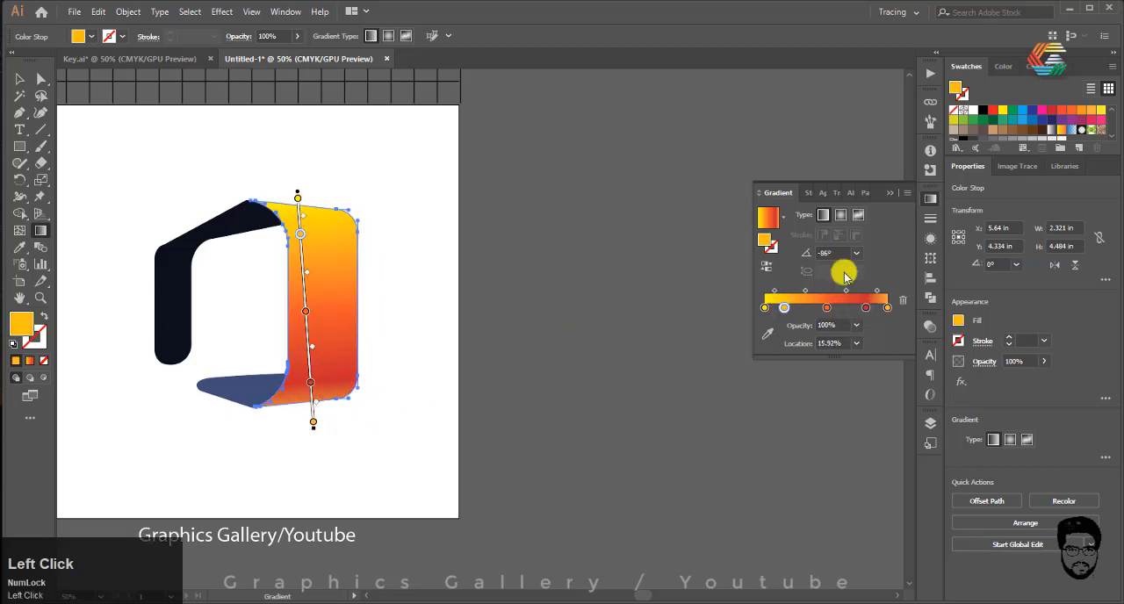
Step: Recolour the gradient stop at 15.92% on the large ribbon piece to red-orange
click(767, 335)
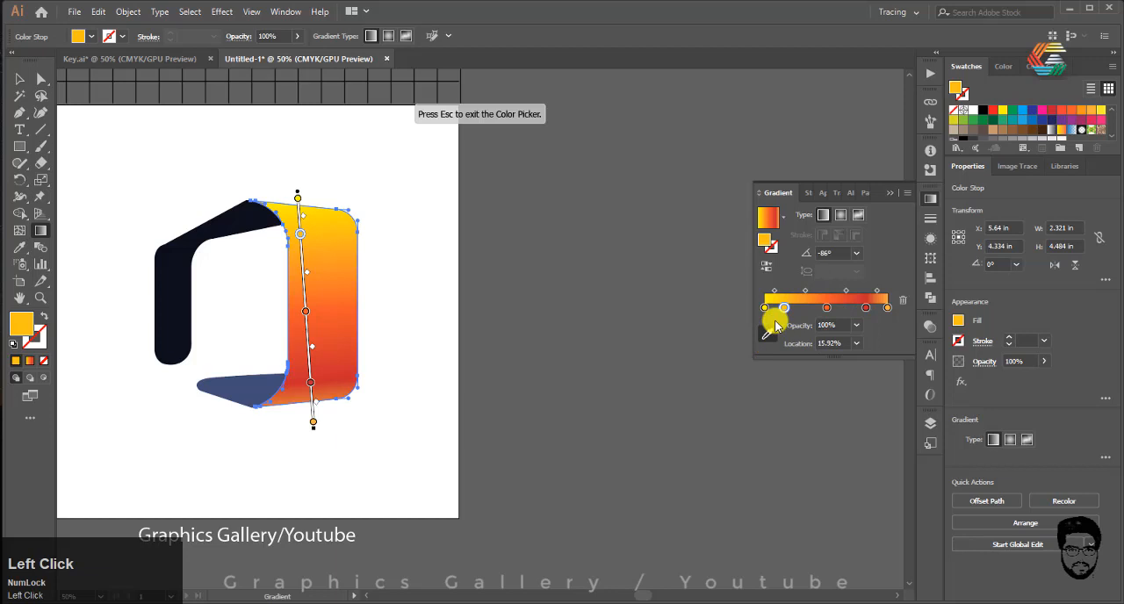
click(1064, 115)
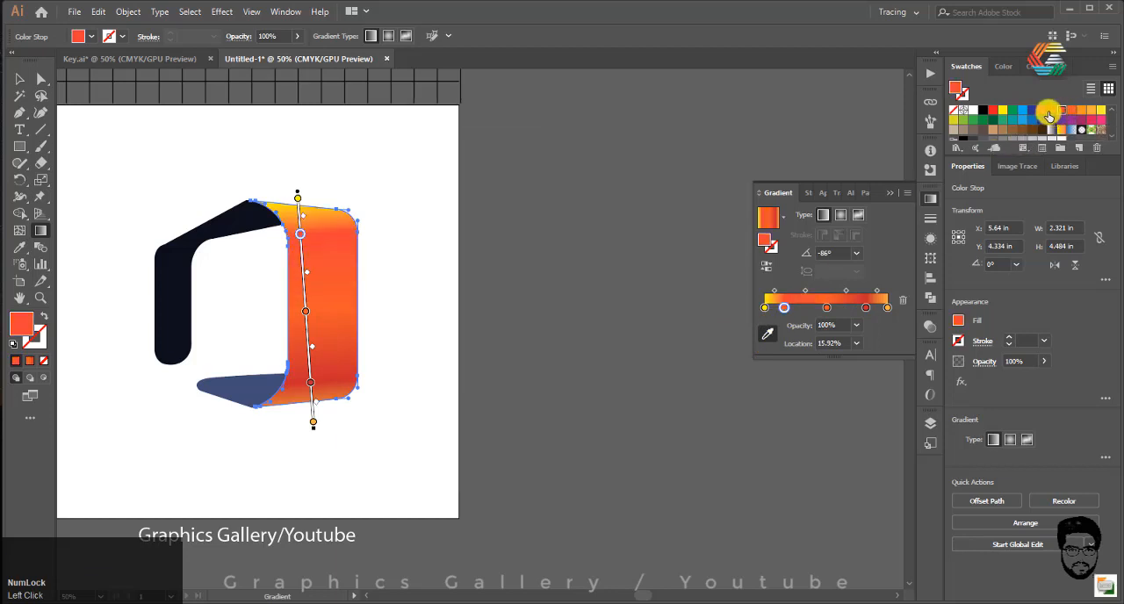
click(19, 78)
click(492, 371)
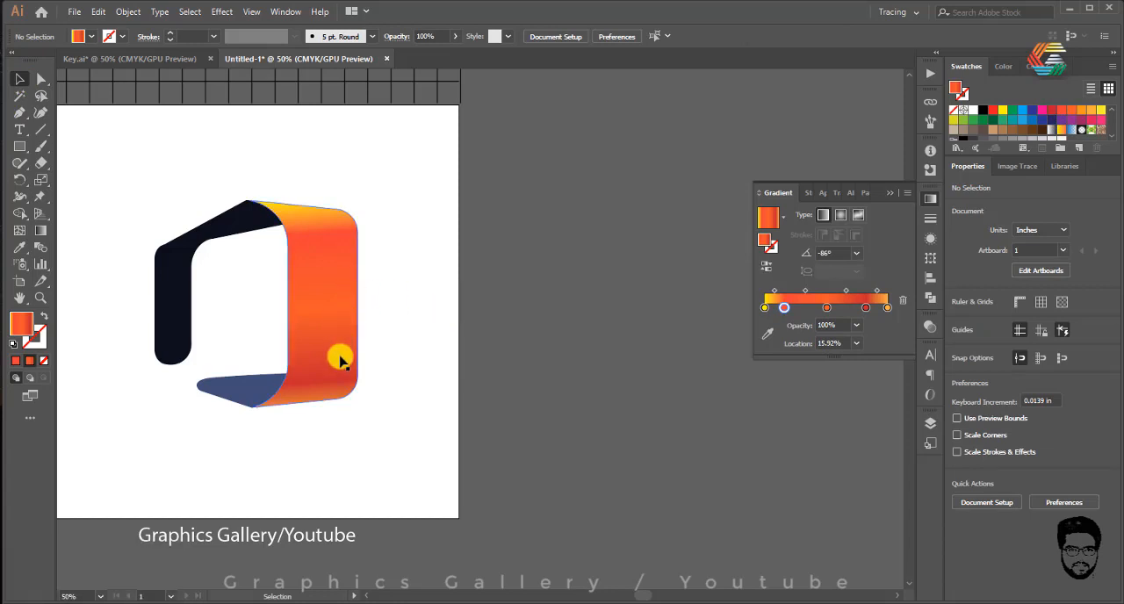
Step: Fill the lower blue ribbon flap with the gradient and redraw it nearly horizontally along the flap at about -2.2°
click(236, 396)
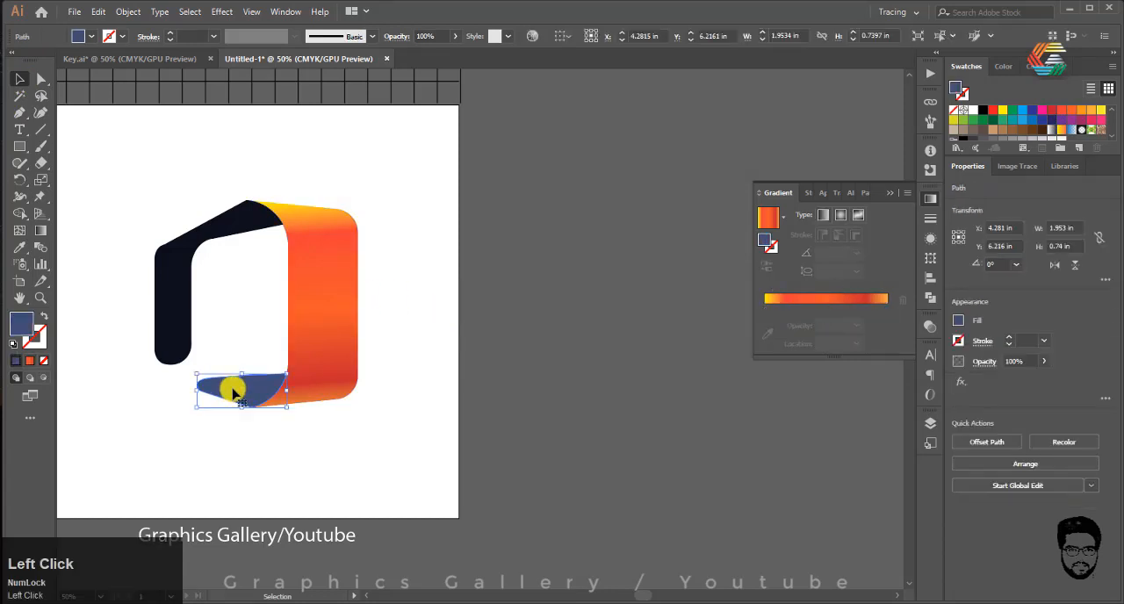
click(30, 361)
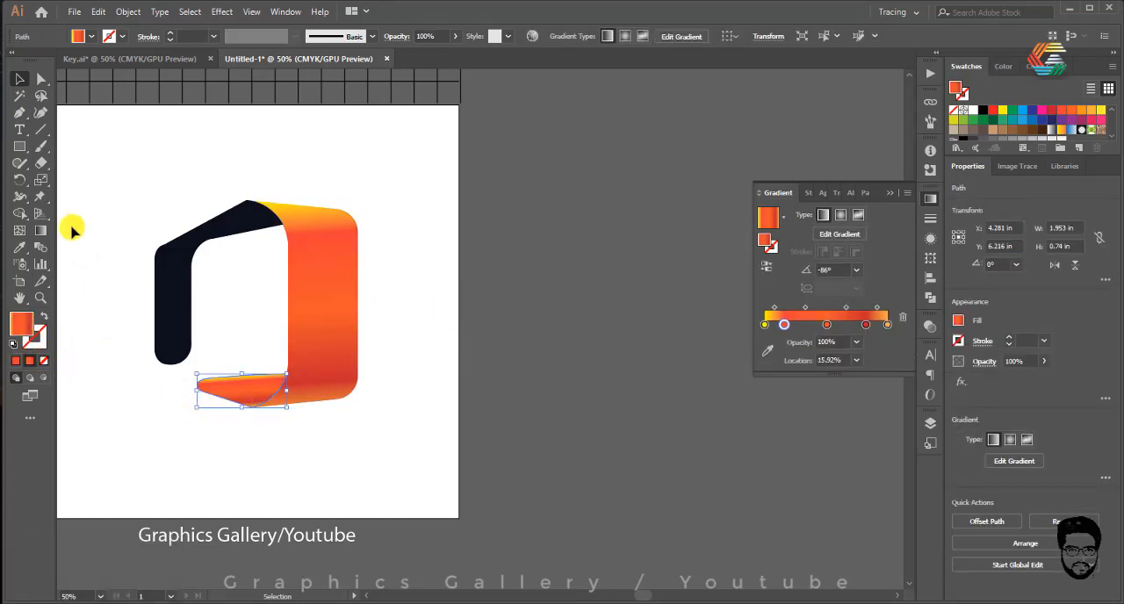
click(42, 232)
mouse_move(188, 405)
mouse_down()
mouse_move(283, 426)
mouse_move(290, 412)
mouse_move(318, 410)
mouse_up()
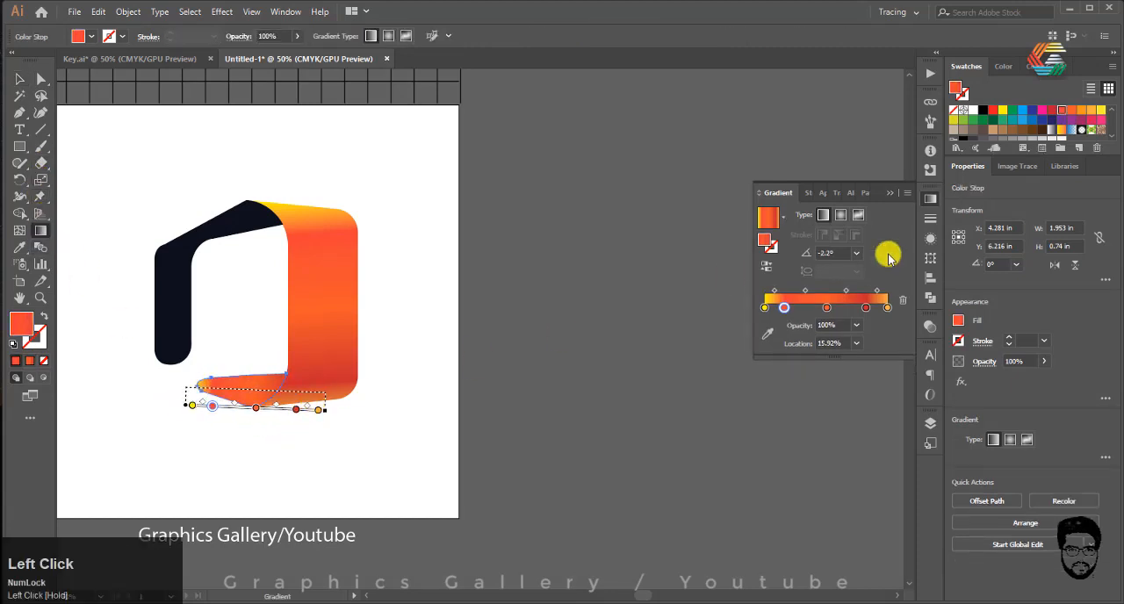
Step: Delete the flap gradient's middle stop at 50.56% and colour its end stop red from the swatches
click(822, 308)
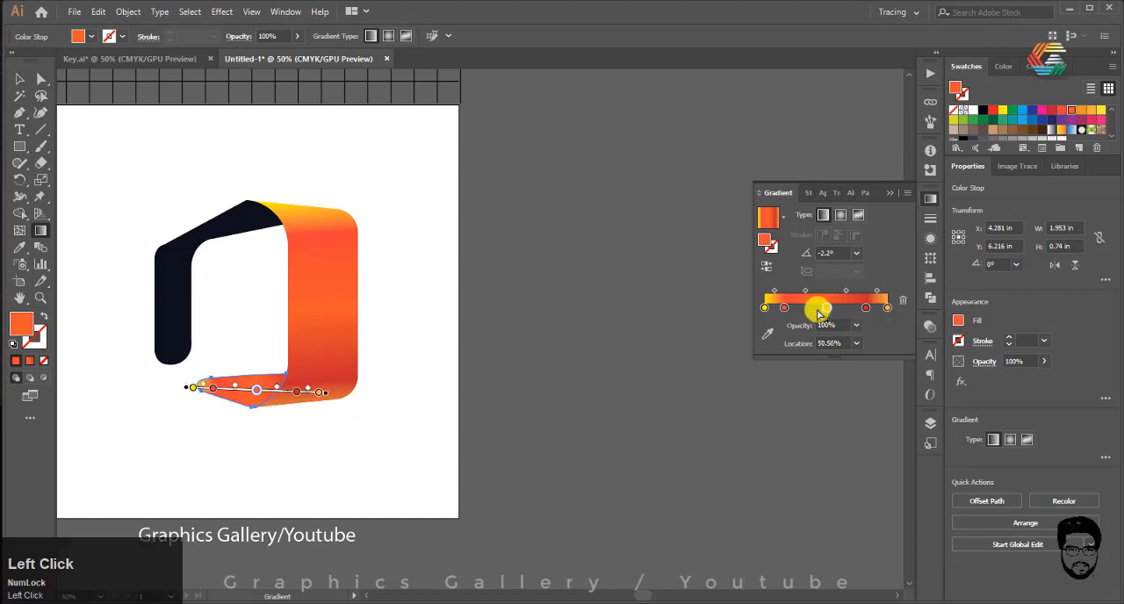
click(903, 300)
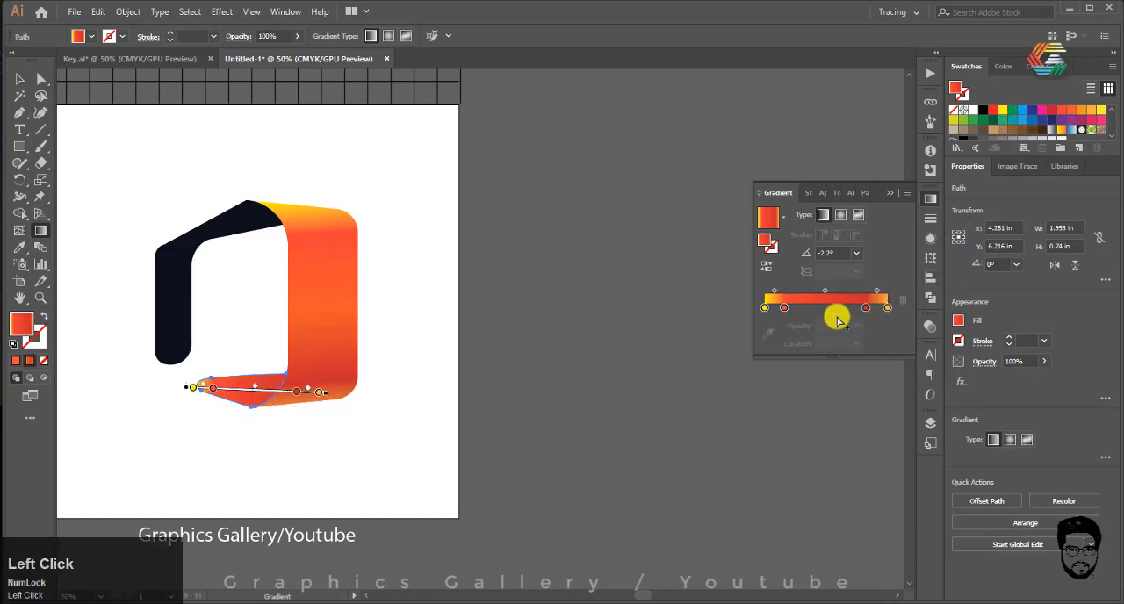
click(887, 307)
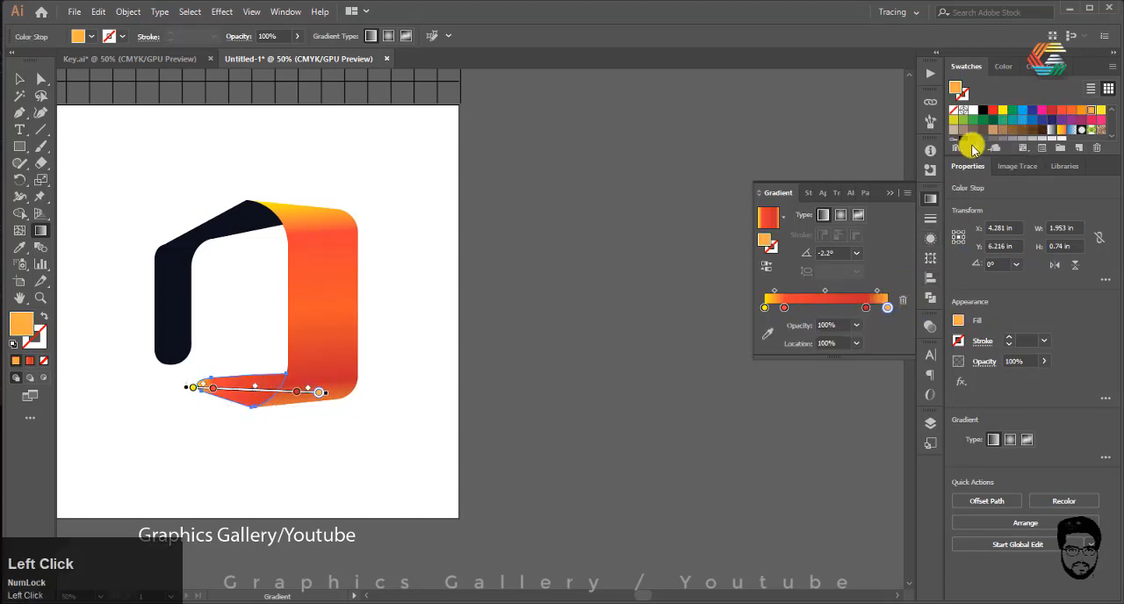
click(767, 334)
click(1051, 111)
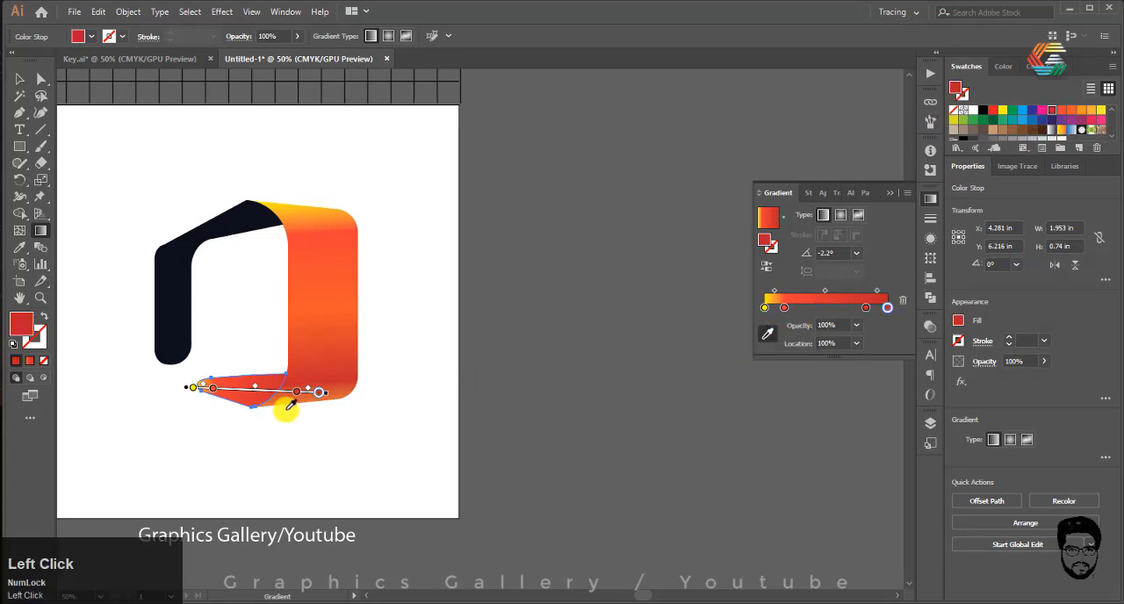
Step: Darken the red swatch to K=66 for the end stop and move the neighbouring red stop to 70.67%
double_click(1051, 111)
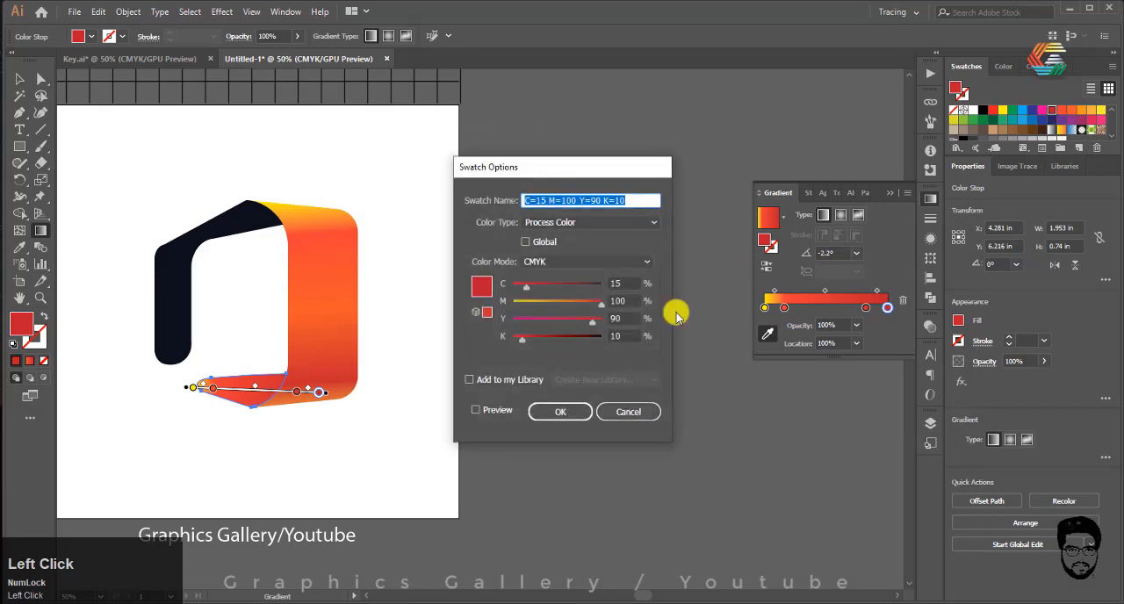
drag(520, 339, 562, 395)
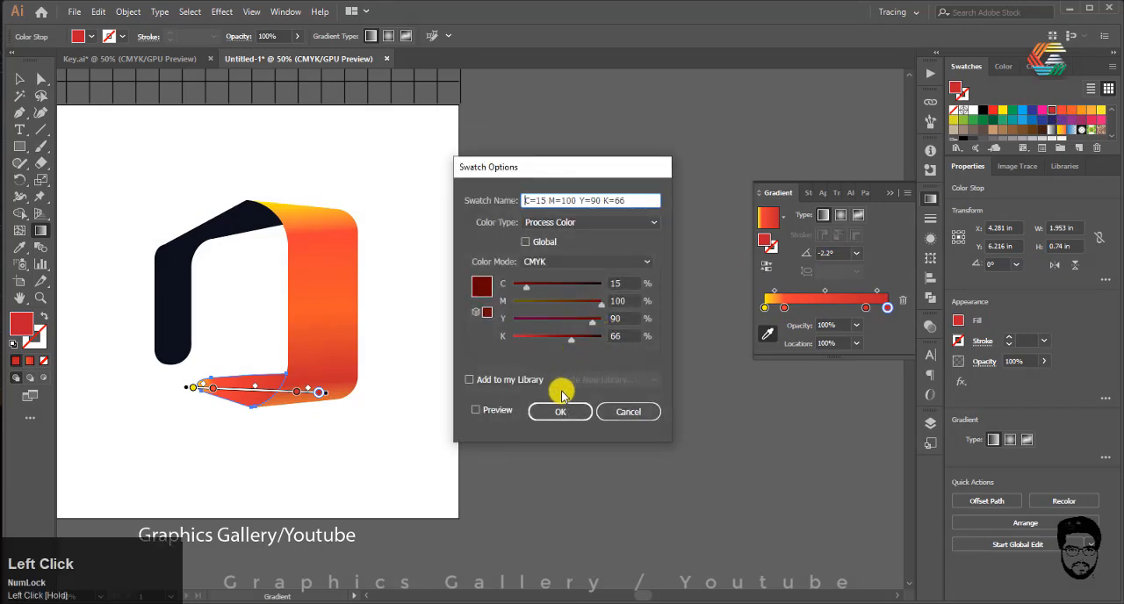
click(560, 410)
drag(865, 312, 851, 308)
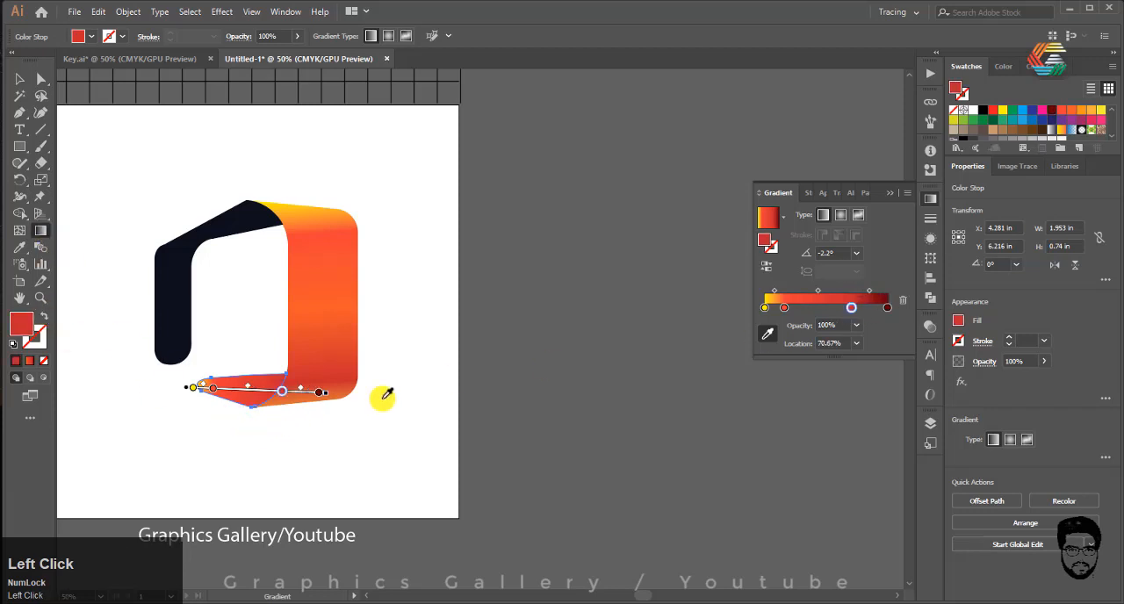
Step: Redraw the flap's gradient diagonally along its lower edge at about -19.1°
click(20, 80)
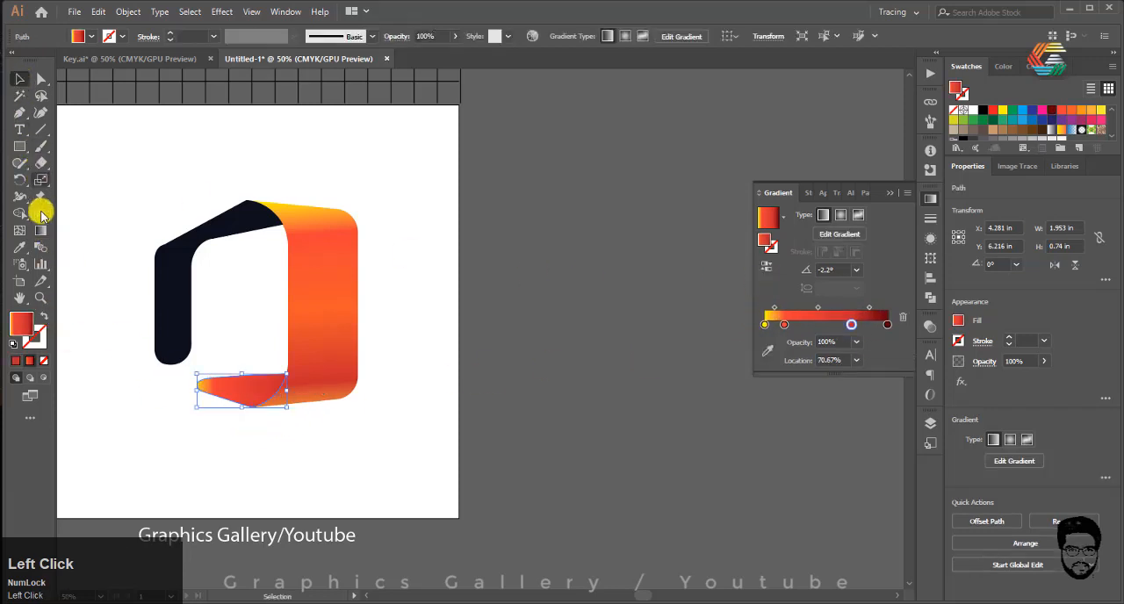
click(40, 230)
mouse_move(251, 406)
mouse_down()
mouse_move(194, 401)
mouse_move(281, 418)
mouse_move(265, 426)
mouse_up()
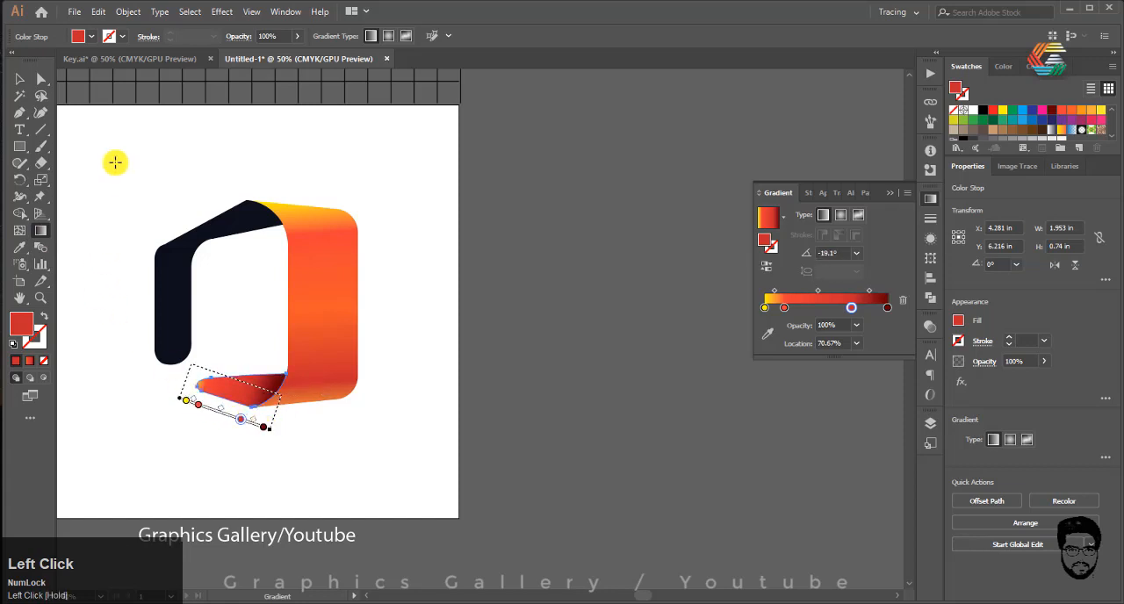
Step: Fill the dark left ribbon piece with the gradient, move its second stop to 18.16% and redraw it diagonally at about 49.5°
click(18, 79)
click(162, 274)
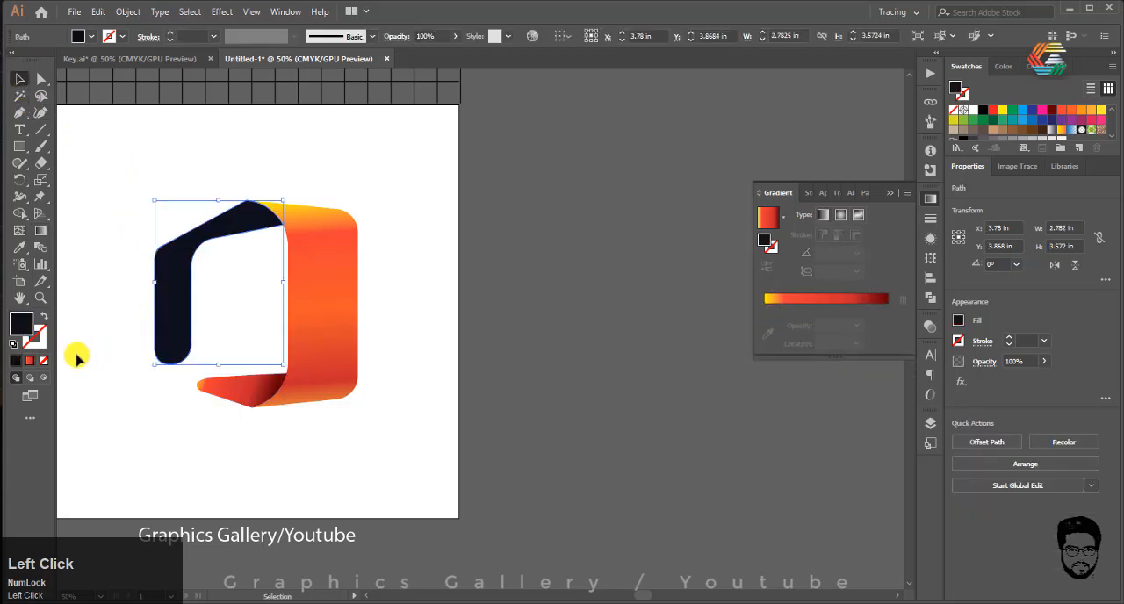
click(32, 362)
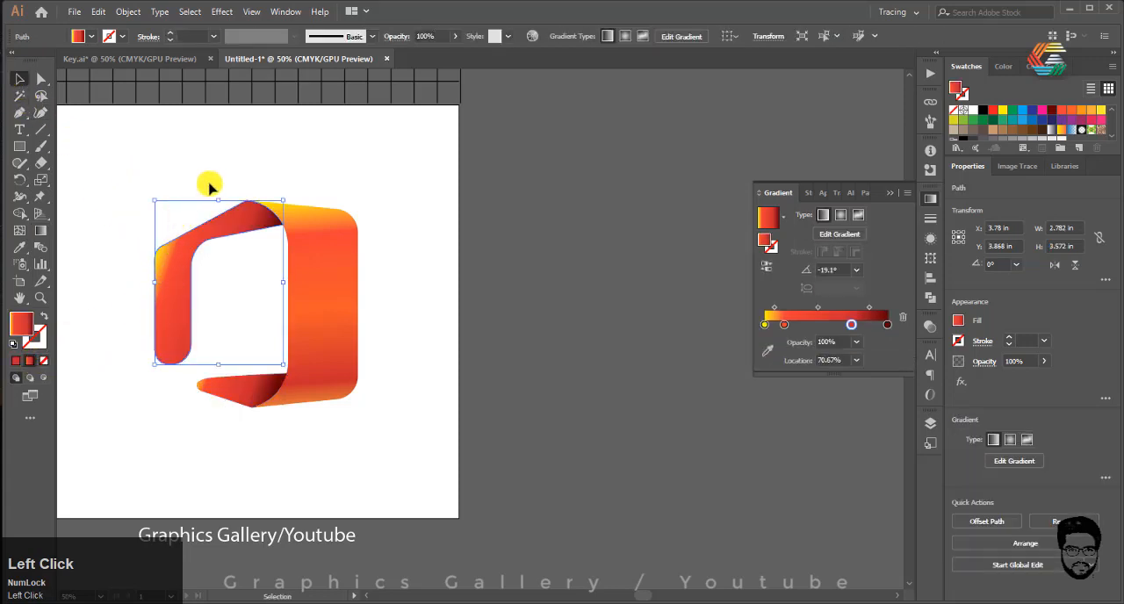
click(786, 325)
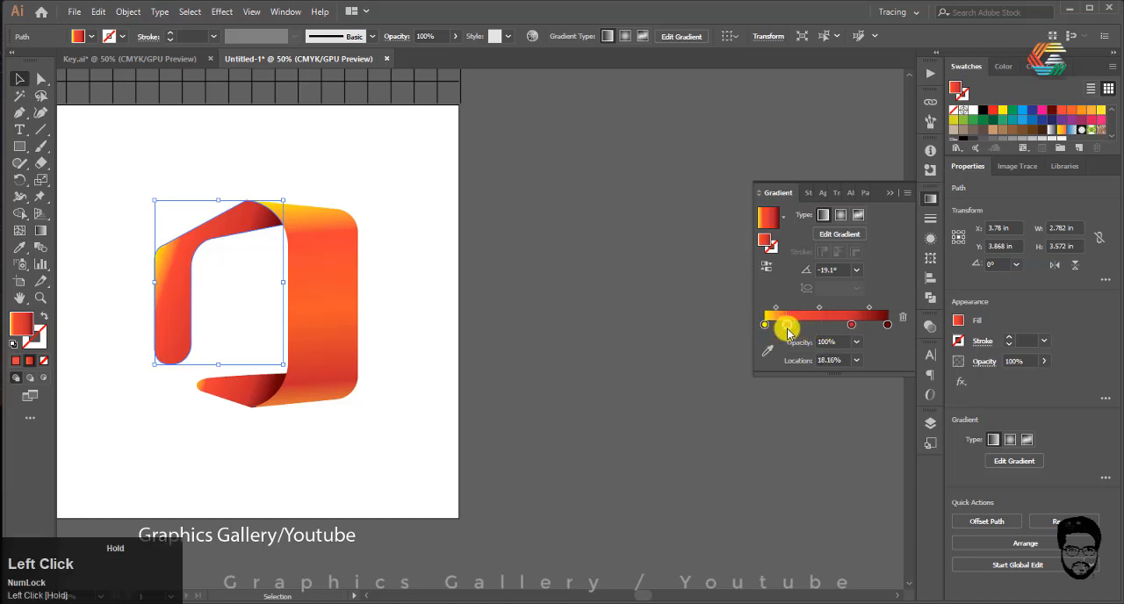
click(40, 230)
drag(176, 196, 257, 181)
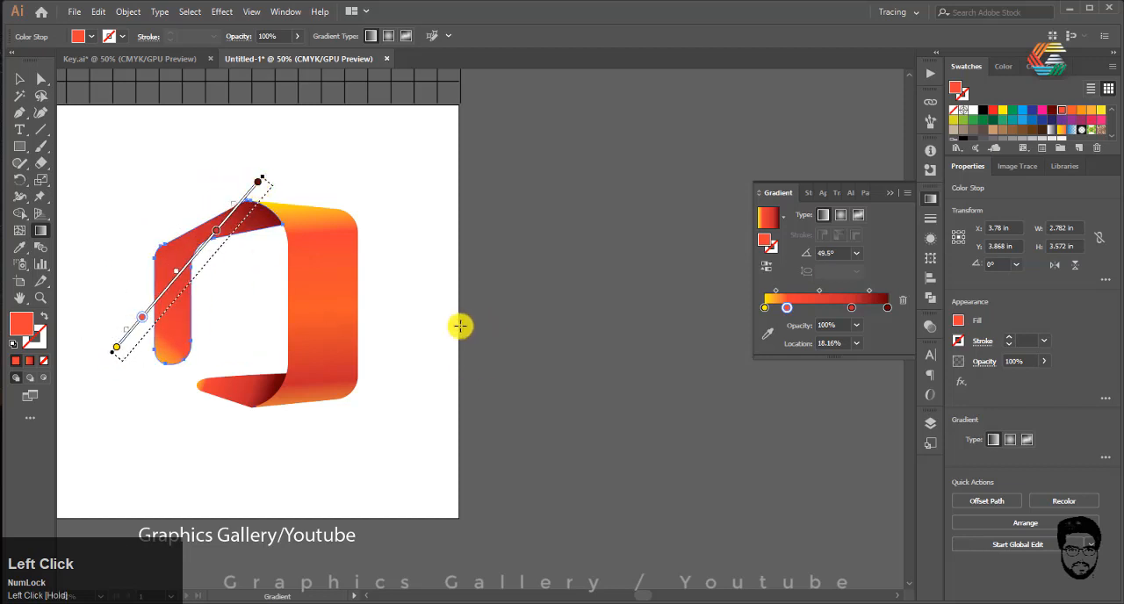
Step: Recolour the left ribbon piece's gradient start stop from the swatches to magenta pink
click(766, 308)
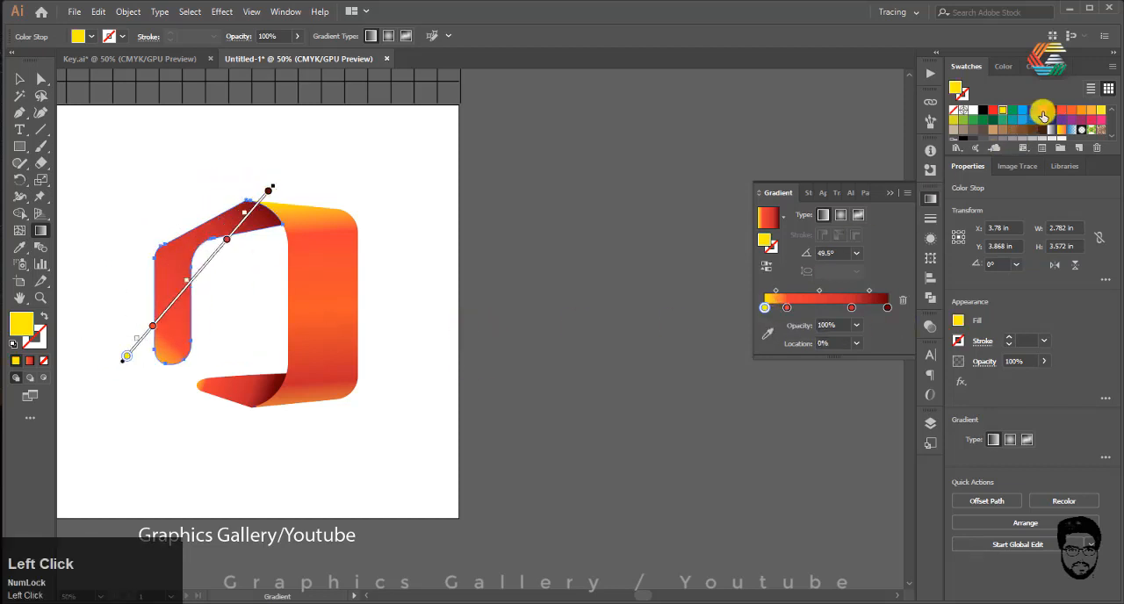
click(767, 334)
click(1043, 112)
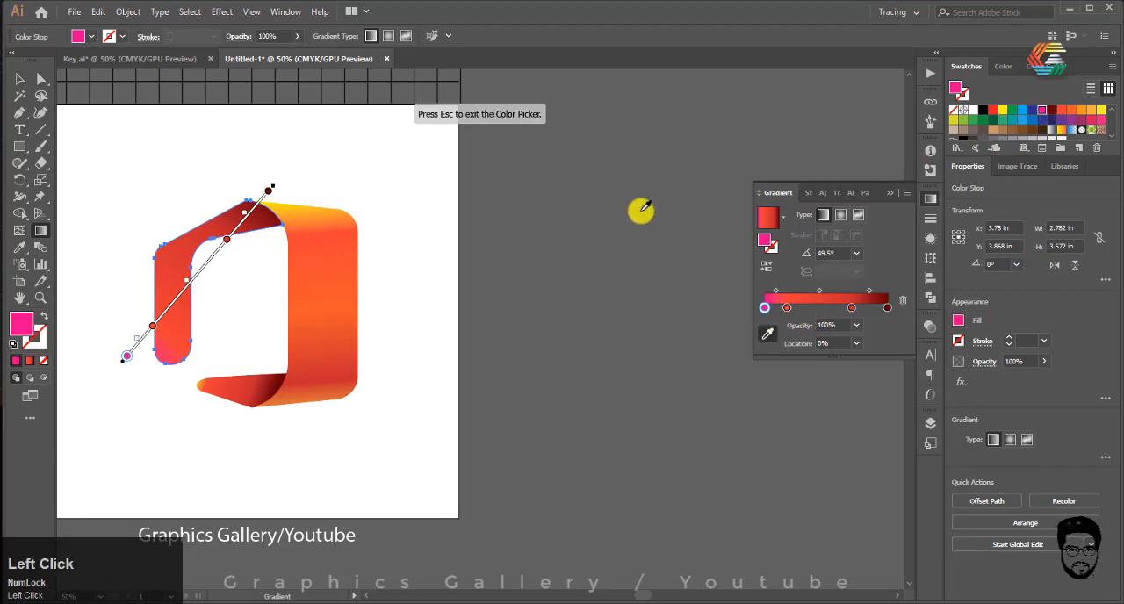
click(24, 85)
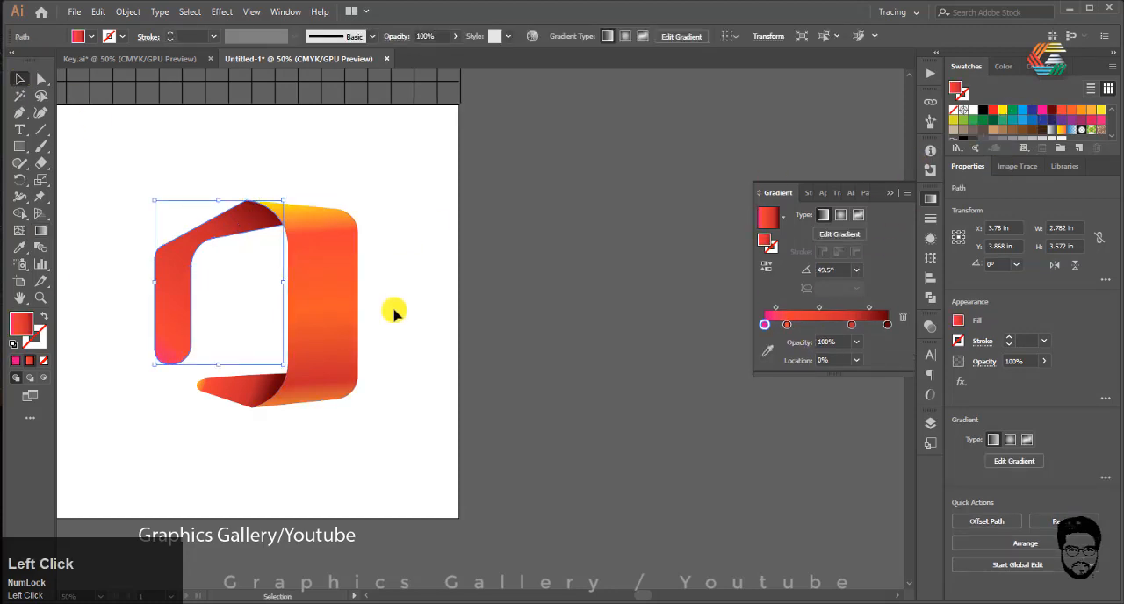
click(395, 312)
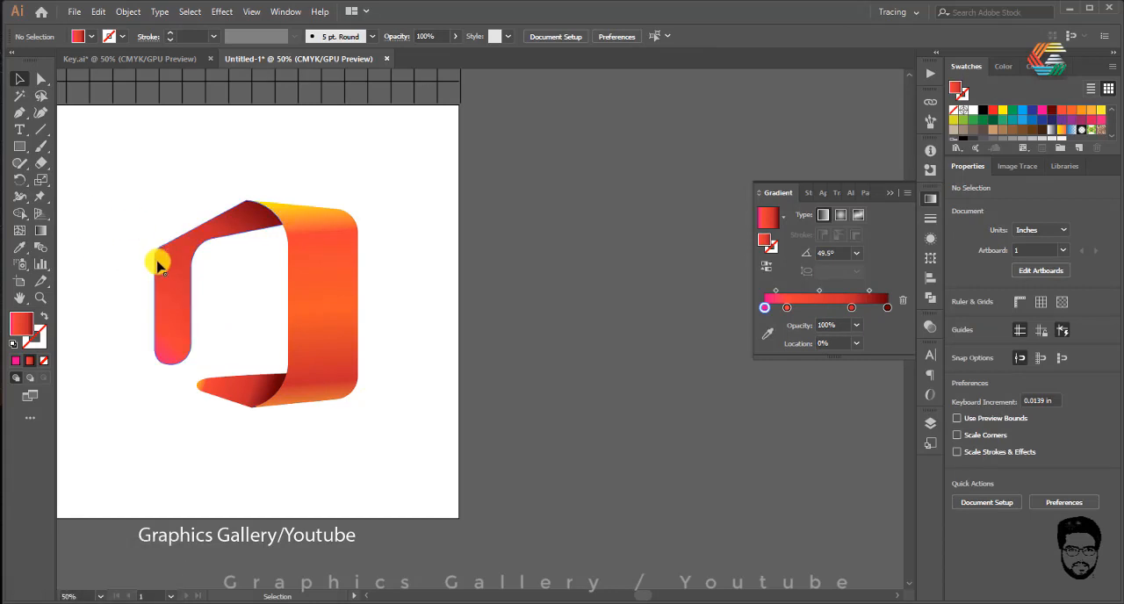
Step: Try widening the large ribbon piece to about 2.49 in by moving its outer edge outward, and undo the change
alt+scroll(220, 369, down, 1)
alt+scroll(221, 368, up, 2)
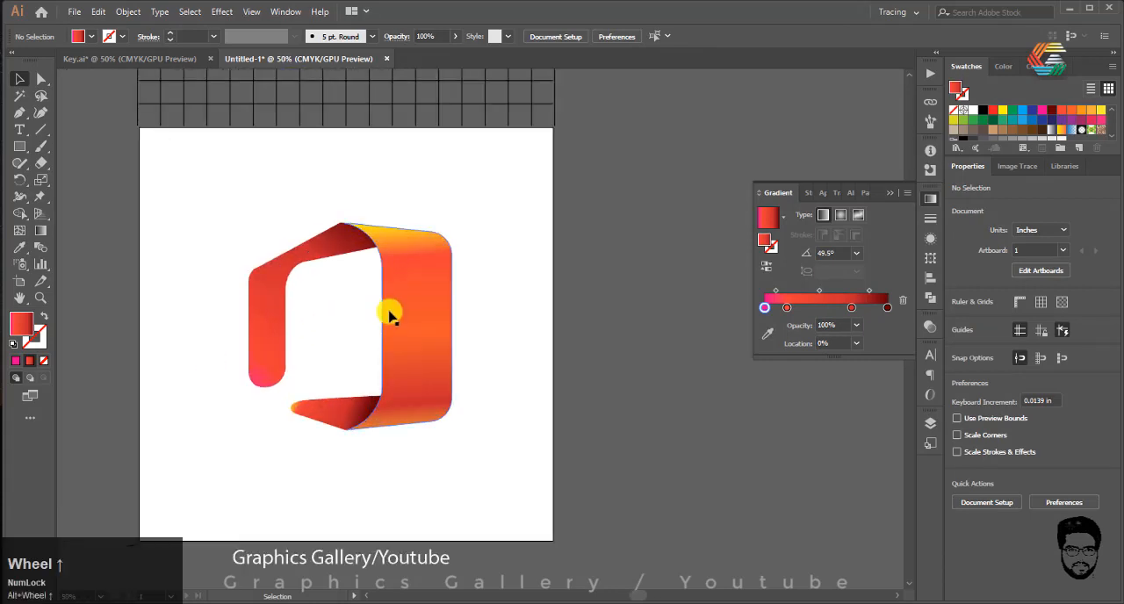
click(427, 308)
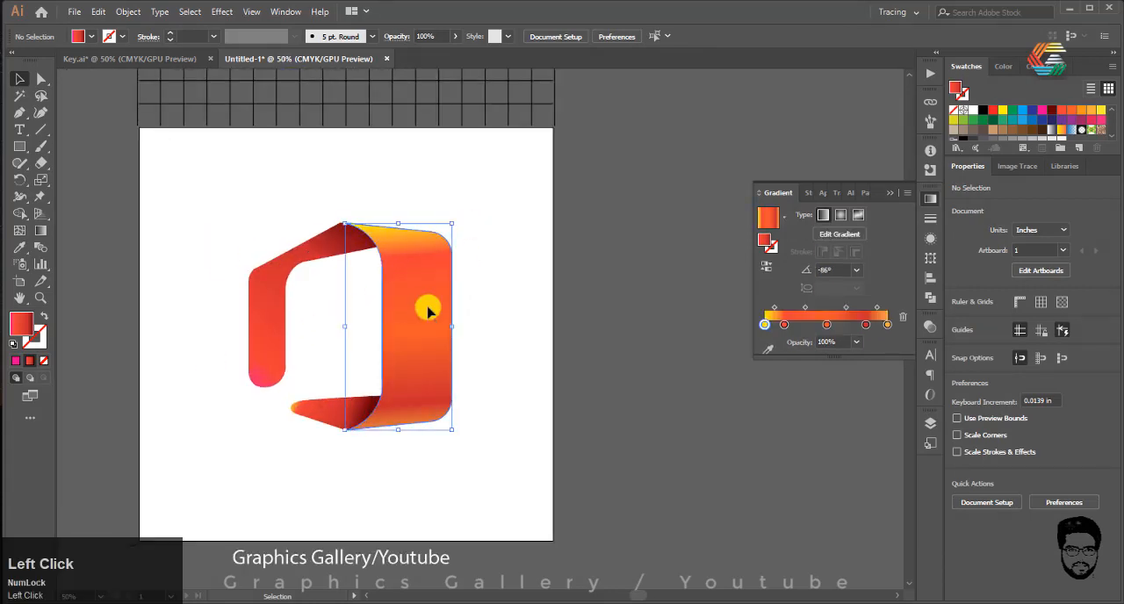
click(41, 79)
drag(459, 186, 399, 418)
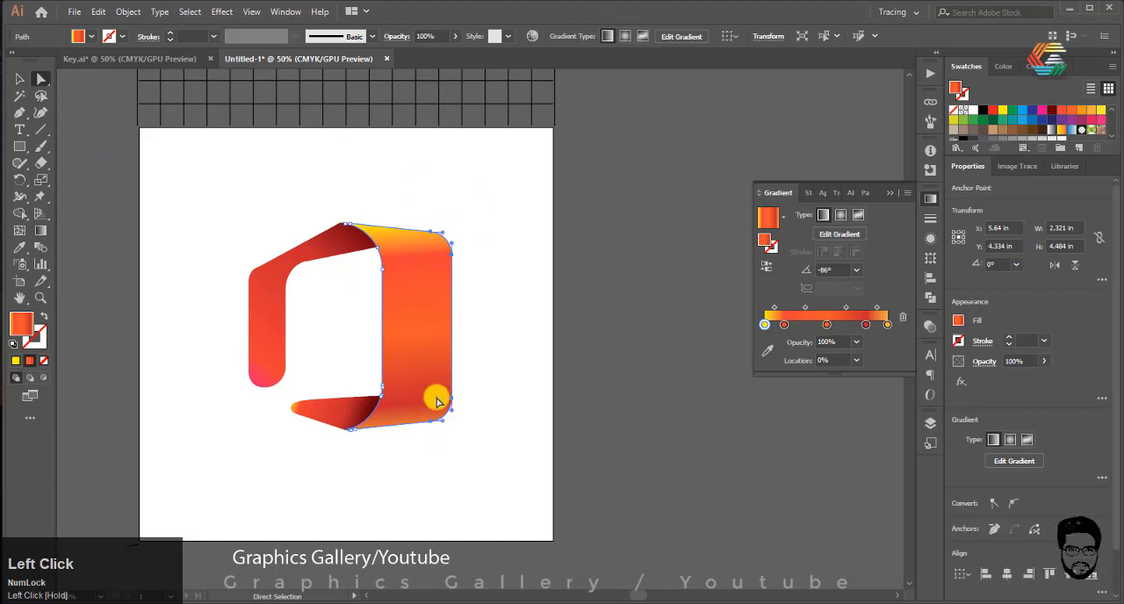
drag(452, 326, 460, 331)
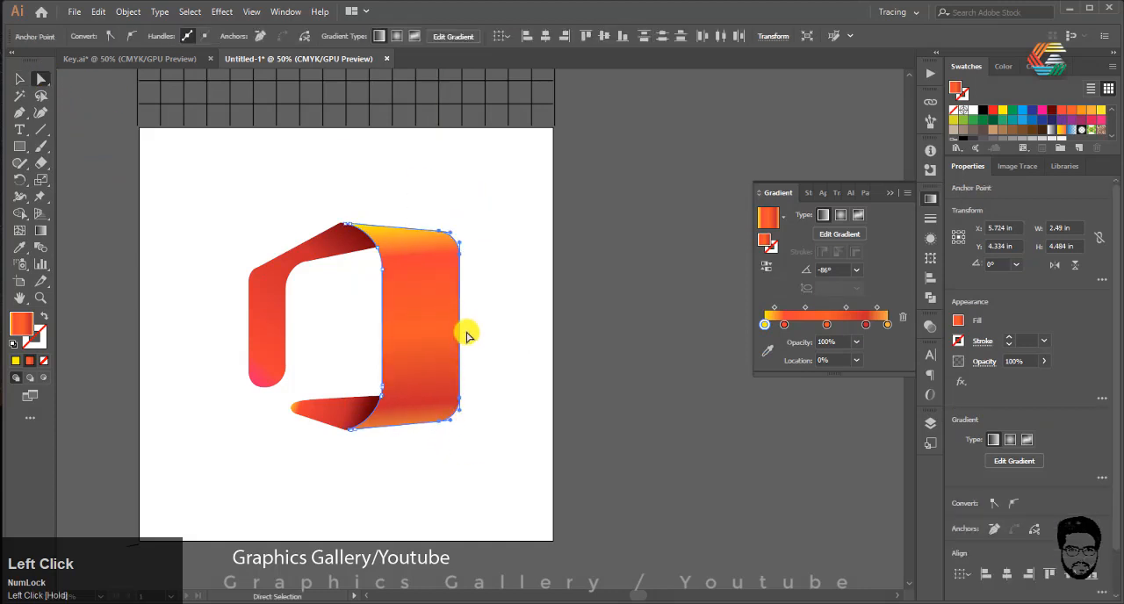
key(ctrl+z)
Step: Narrow the left ribbon piece to about 2.32 in wide by moving its vertical arm inward
drag(184, 212, 302, 389)
drag(248, 320, 268, 319)
click(15, 80)
click(183, 319)
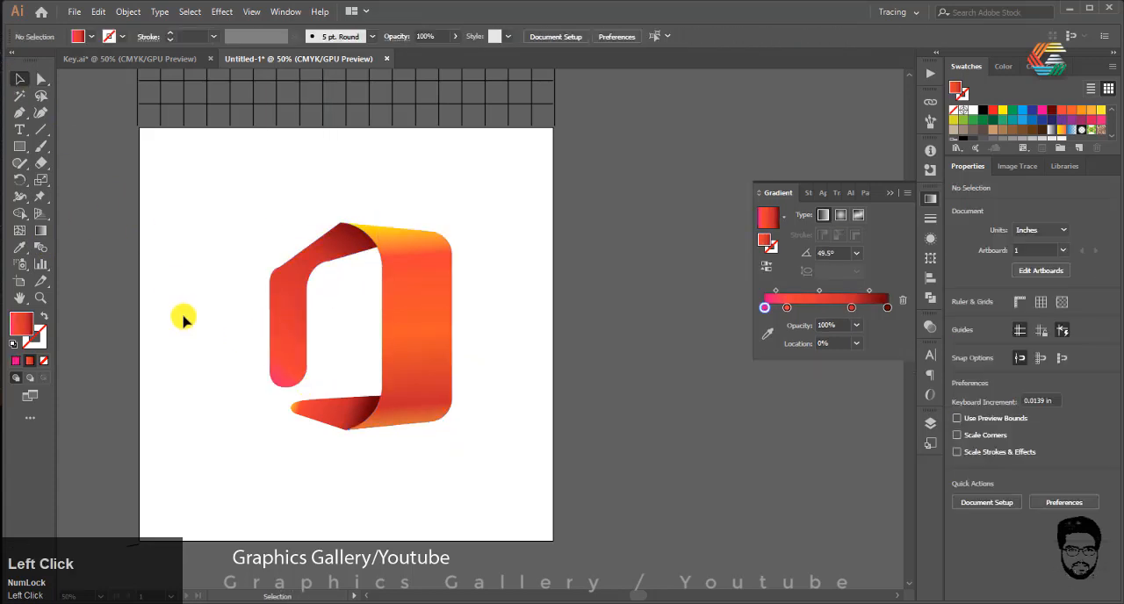
Step: Smooth the outer upper corner of the left ribbon piece by reworking its anchor points with the Curvature tool
scroll(275, 267, up, 2)
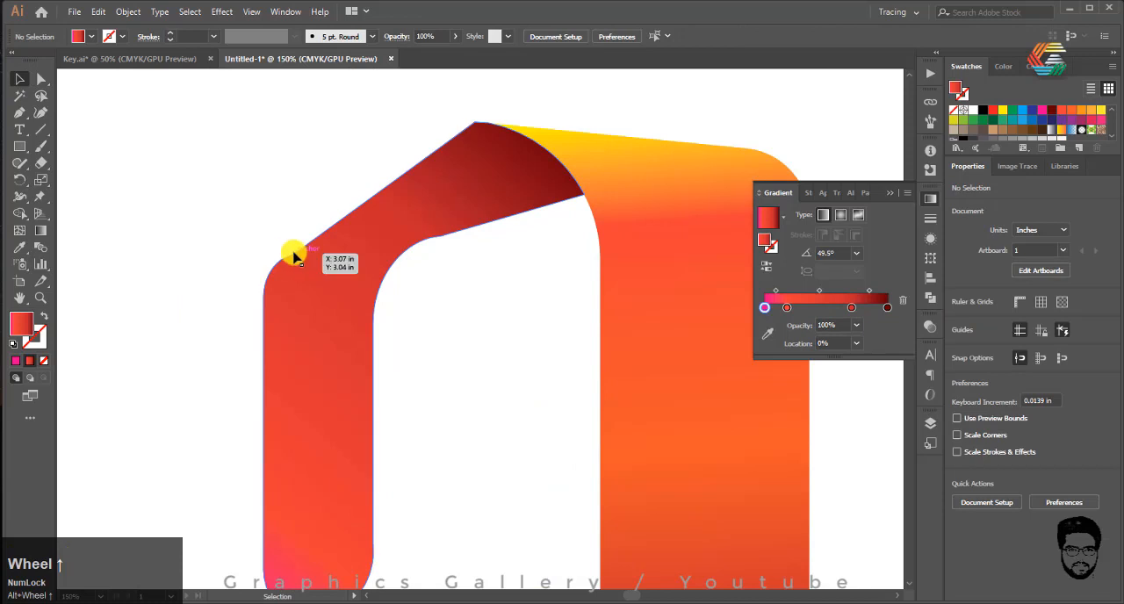
click(40, 111)
click(21, 76)
drag(153, 176, 409, 337)
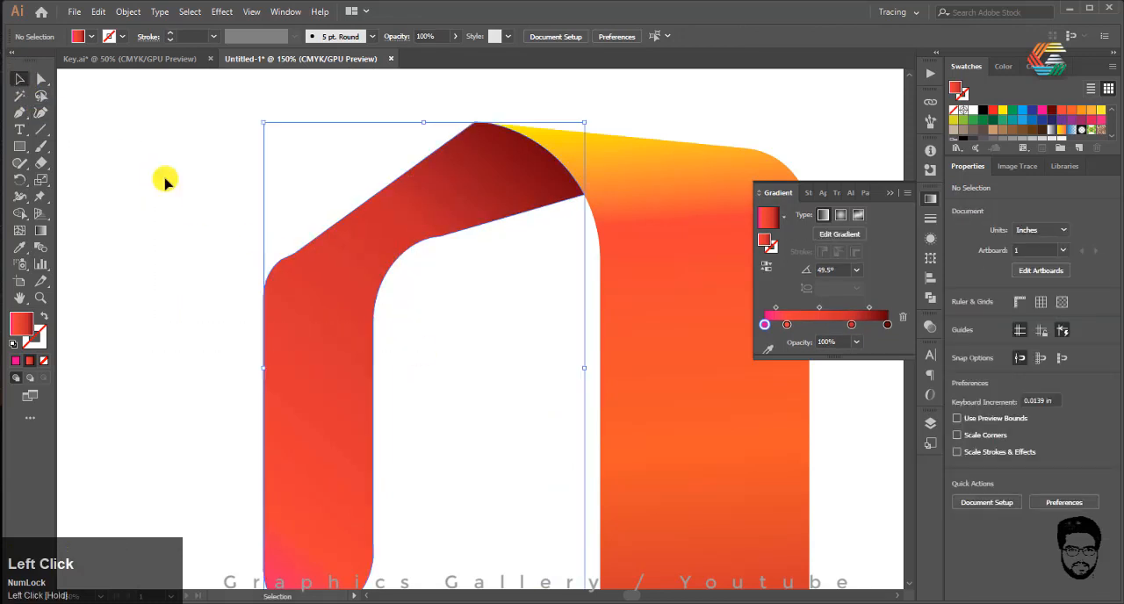
click(42, 111)
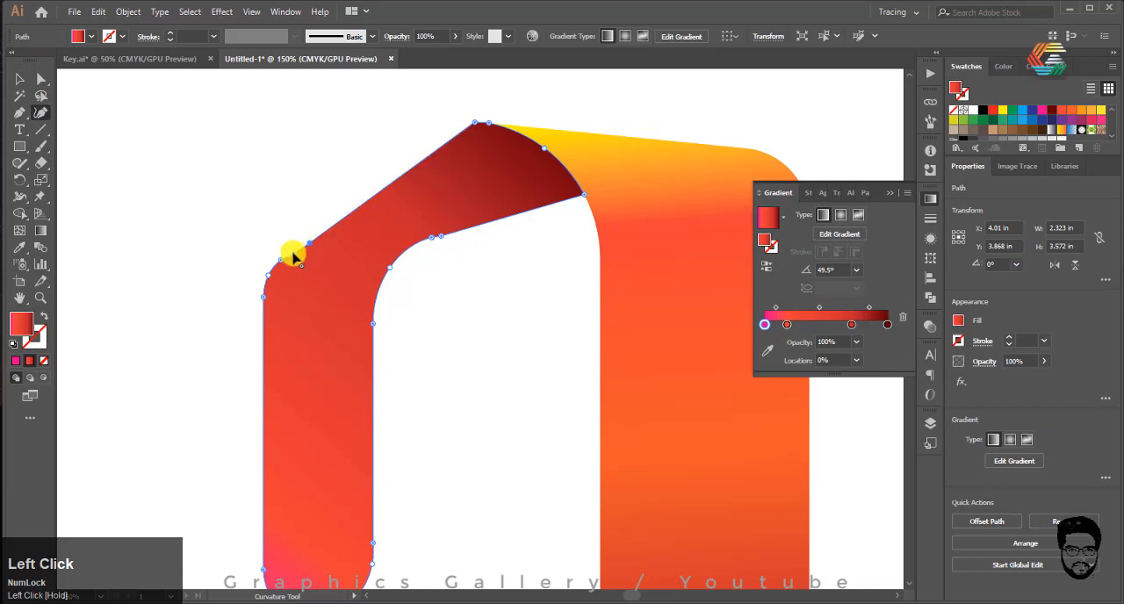
key(alt)
scroll(294, 255, up, 2)
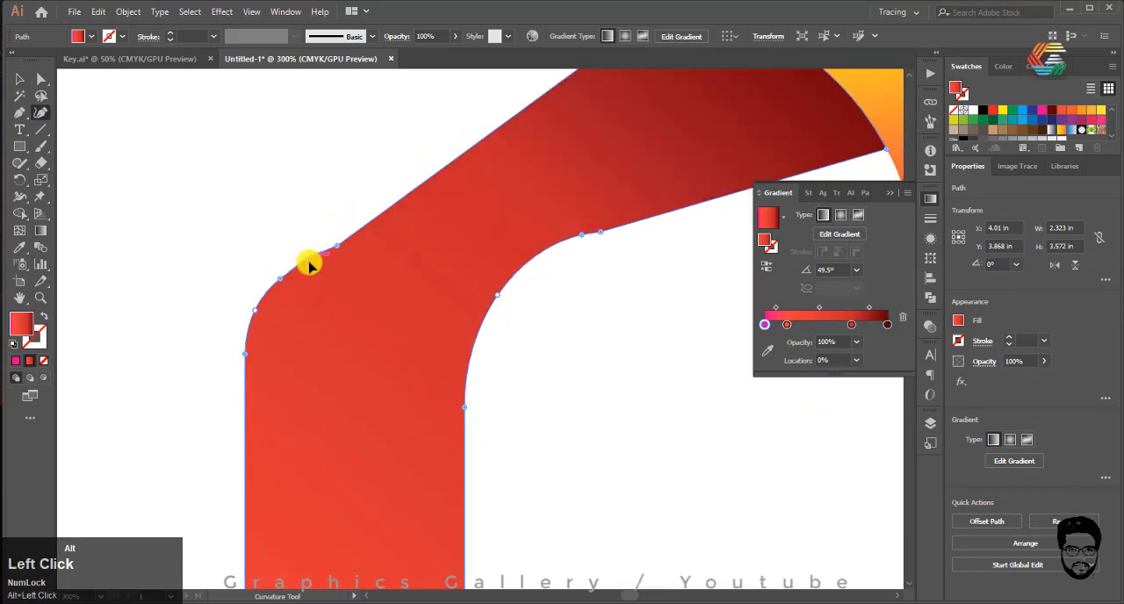
click(352, 236)
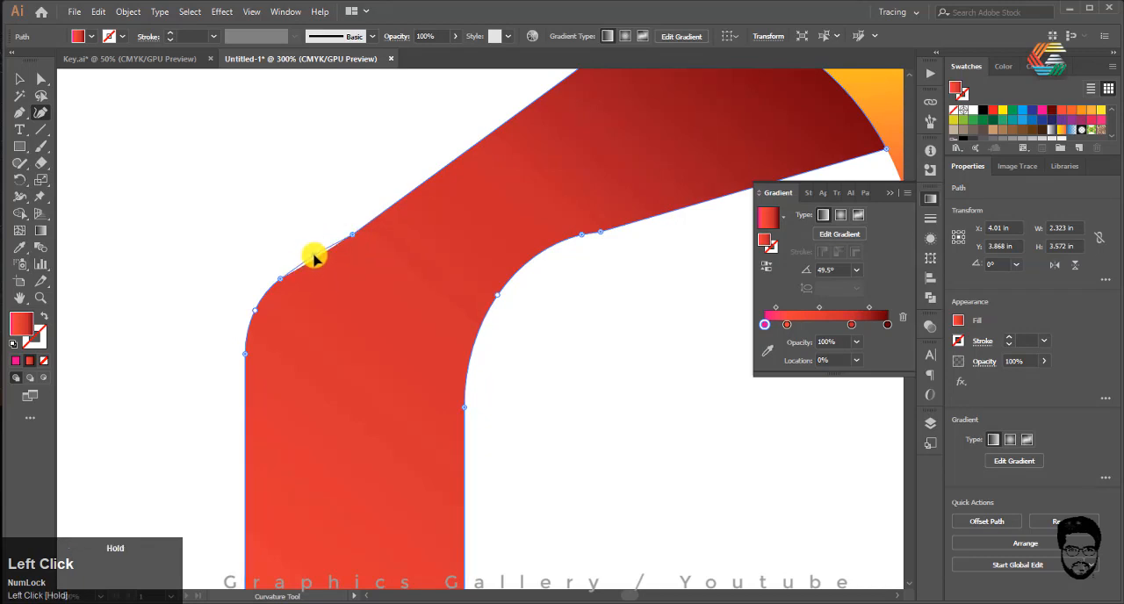
click(314, 255)
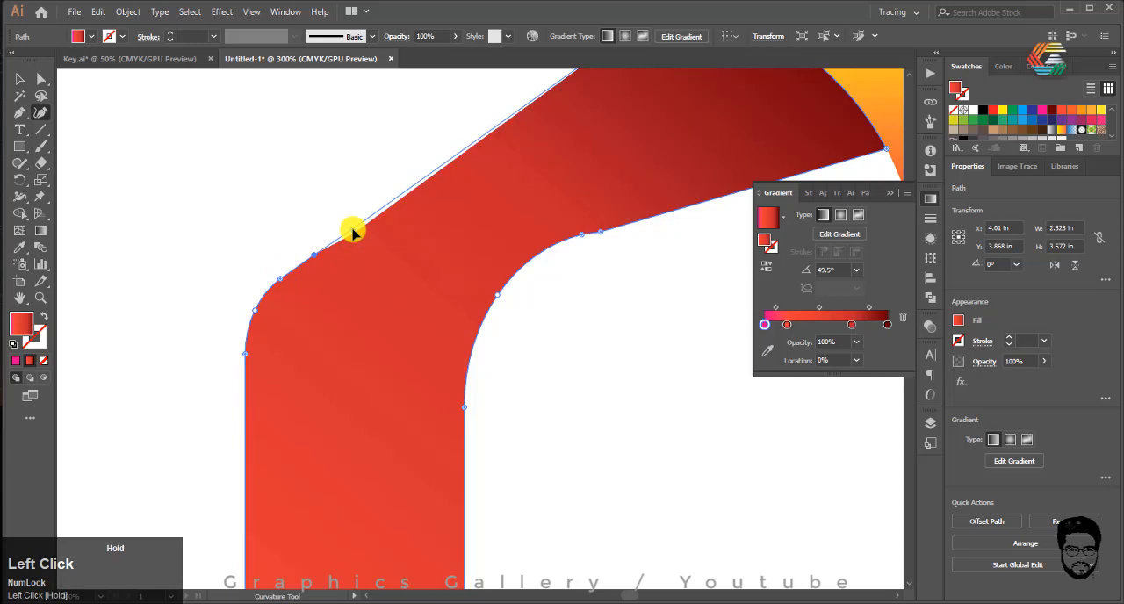
Step: Smooth the inner upper corner of the left ribbon piece by repositioning its curve anchor points with the Curvature tool
scroll(143, 231, down, 2)
scroll(343, 243, up, 5)
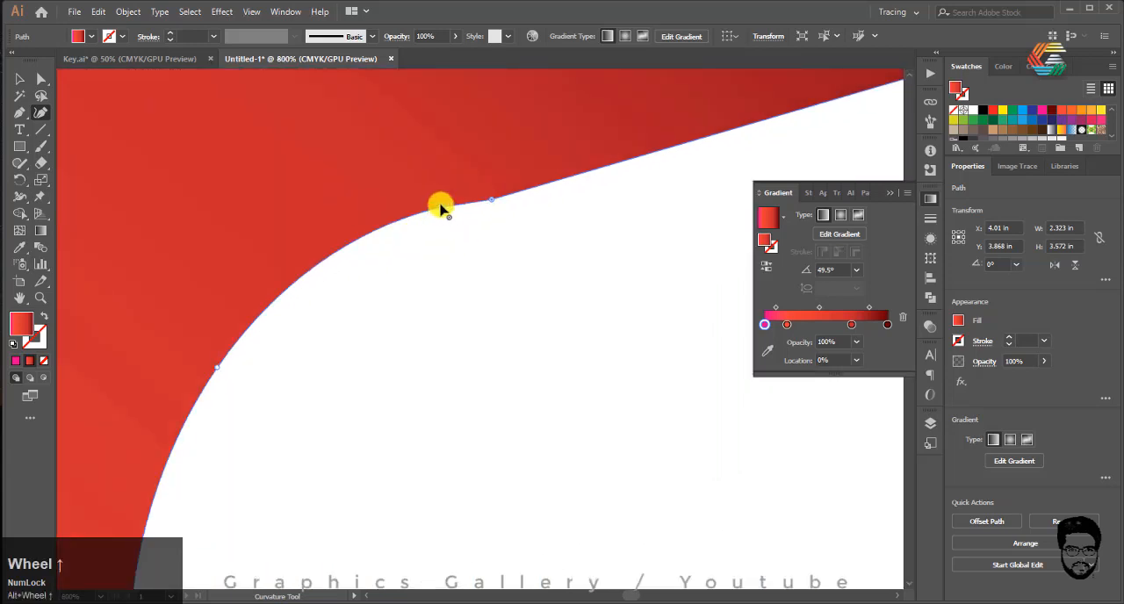
drag(440, 208, 413, 220)
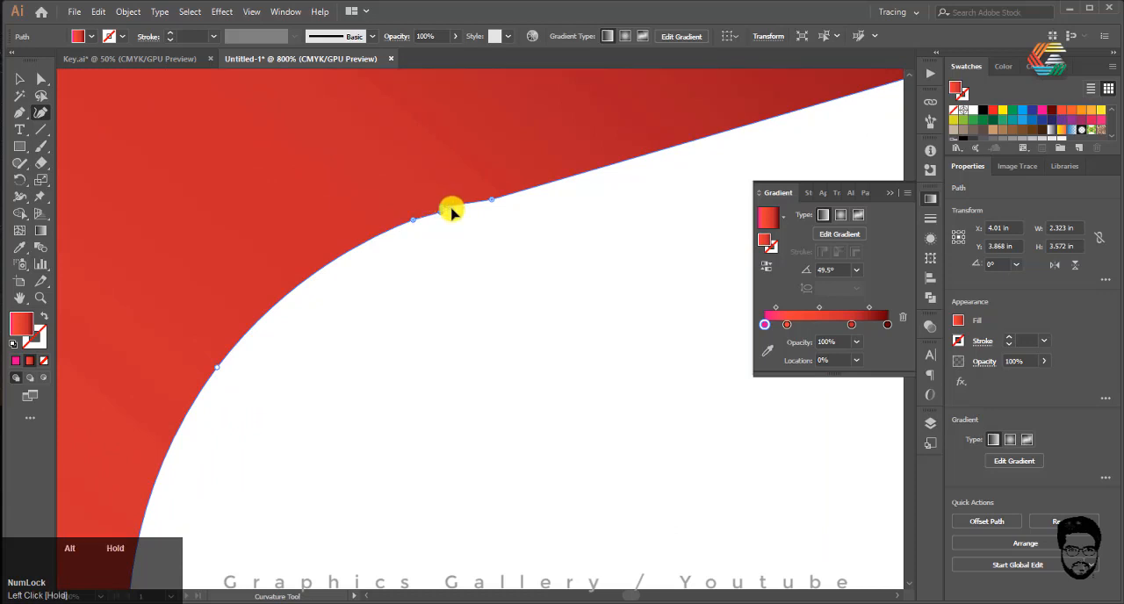
click(441, 208)
click(19, 79)
scroll(298, 237, down, 8)
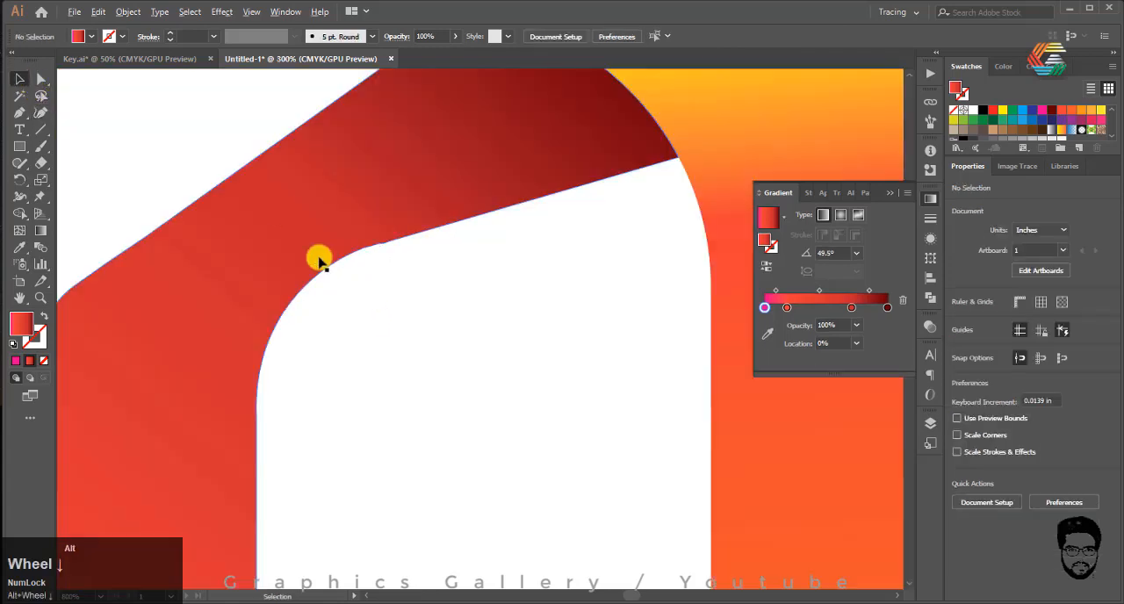
Step: Draw an ellipse about 0.53 by 0.33 in at the top fold, rotate it about 15.1° and fit it just inside the pointed peak
scroll(351, 140, up, 2)
drag(22, 149, 68, 180)
drag(295, 197, 388, 255)
click(20, 77)
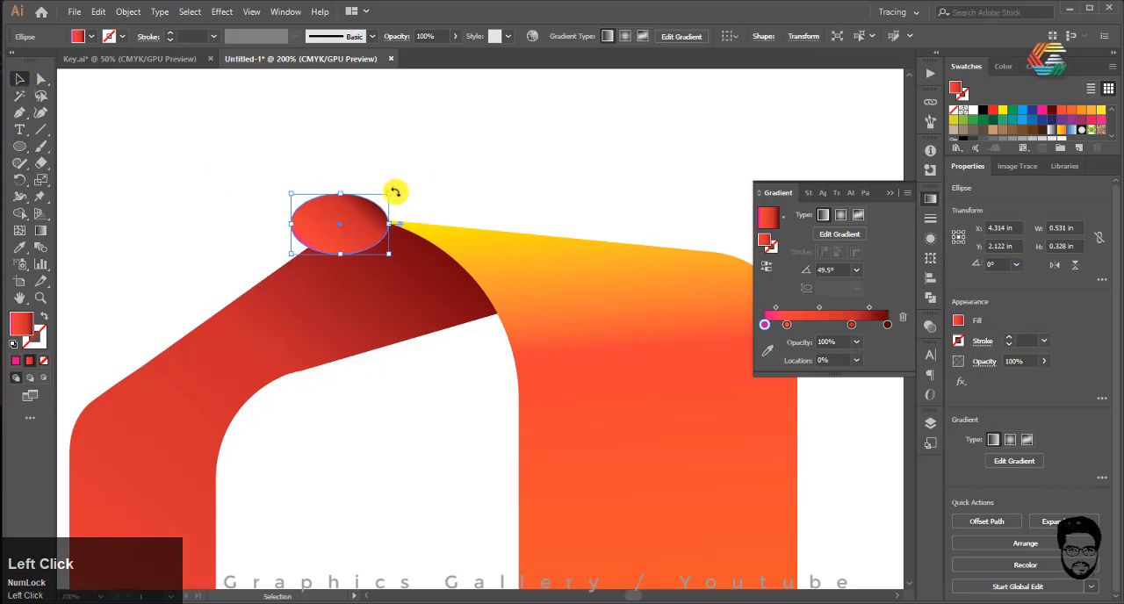
drag(395, 192, 387, 176)
mouse_move(352, 225)
mouse_down()
mouse_move(367, 251)
mouse_move(383, 242)
mouse_move(371, 225)
mouse_up()
scroll(352, 246, up, 2)
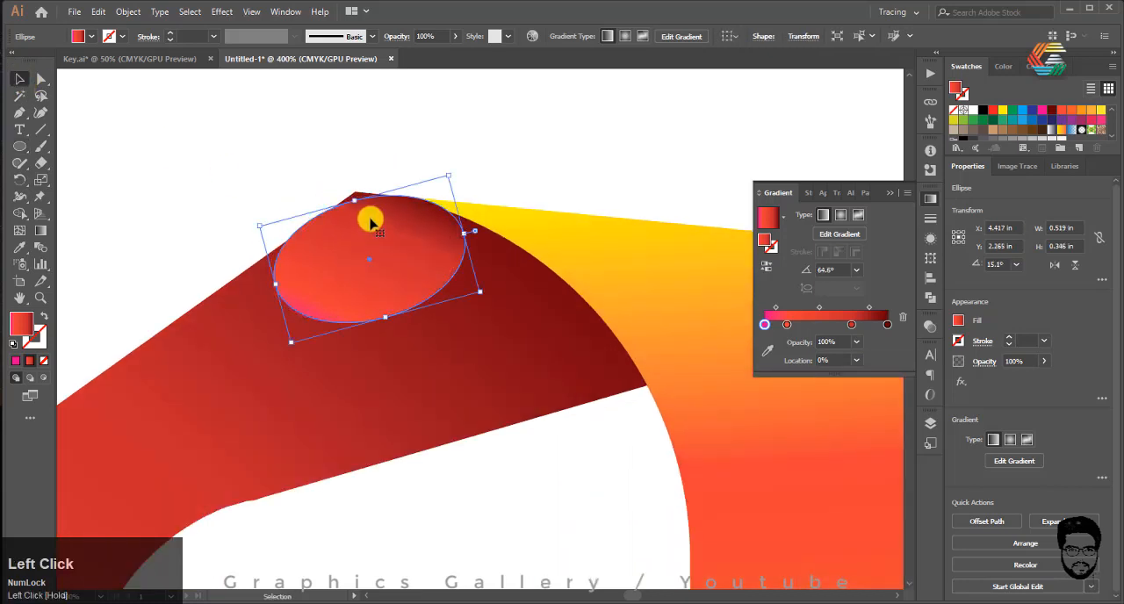
scroll(370, 225, up, 3)
mouse_move(433, 260)
mouse_down()
mouse_move(446, 271)
mouse_move(430, 274)
mouse_up()
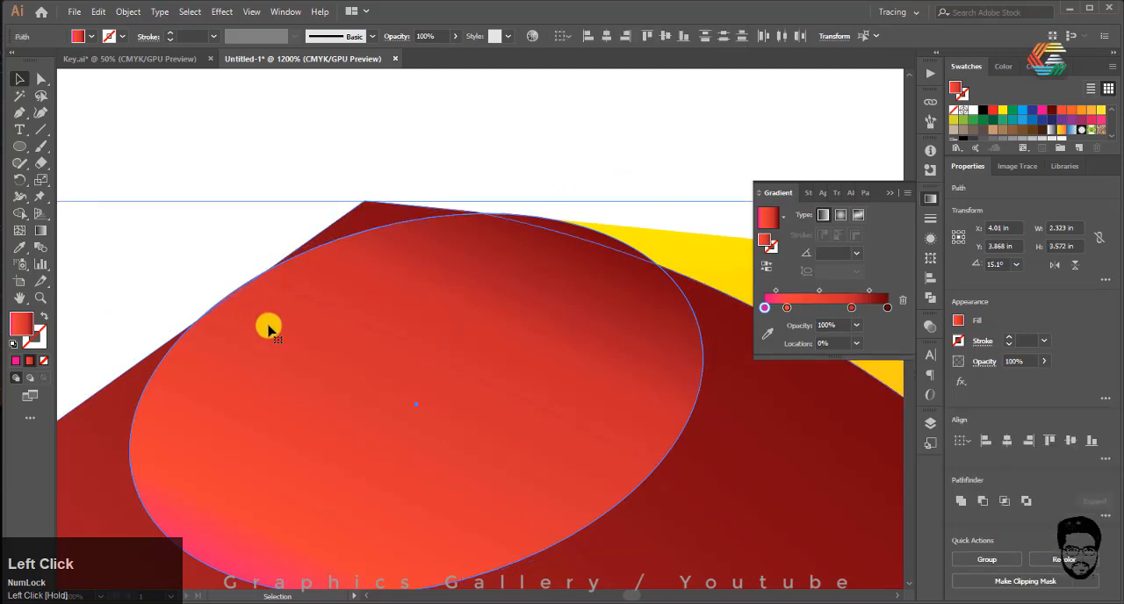
Step: Select the ellipse and both upper ribbon pieces, and merge the ellipse's overlapping sliver into the large ribbon piece with Shape Builder
scroll(266, 323, down, 5)
click(143, 389)
click(143, 399)
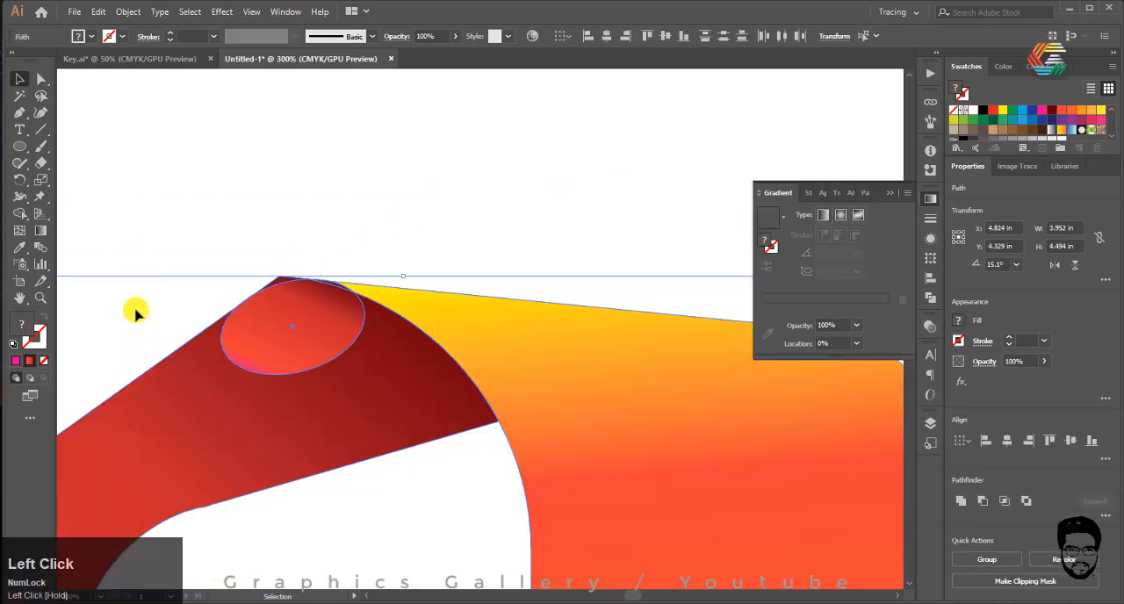
click(19, 212)
scroll(289, 296, up, 3)
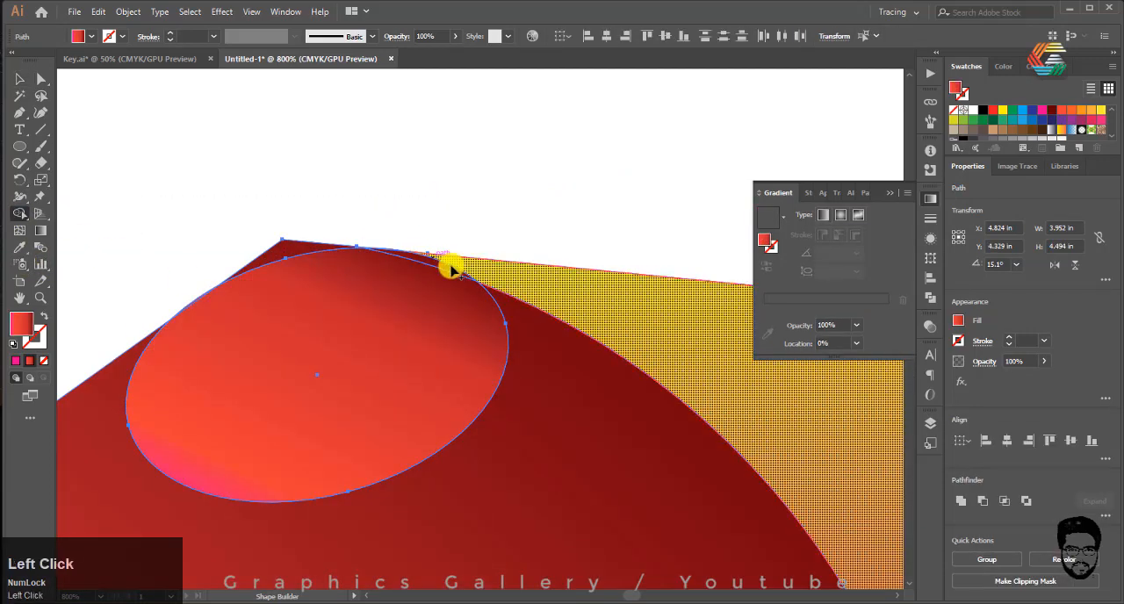
drag(451, 267, 375, 261)
Step: Round the top fold by removing the pointed tip outside the ellipse and merging the ellipse into the left ribbon piece
scroll(206, 234, up, 1)
mouse_move(282, 232)
mouse_down()
mouse_move(366, 252)
mouse_move(353, 246)
mouse_up()
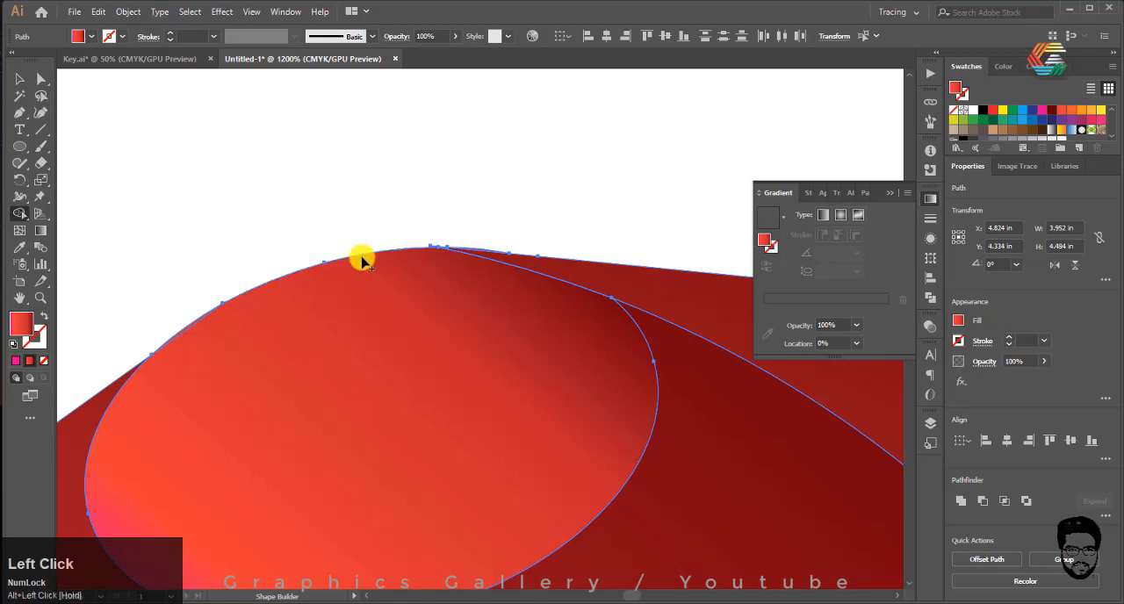
scroll(362, 261, down, 3)
click(363, 348)
click(19, 78)
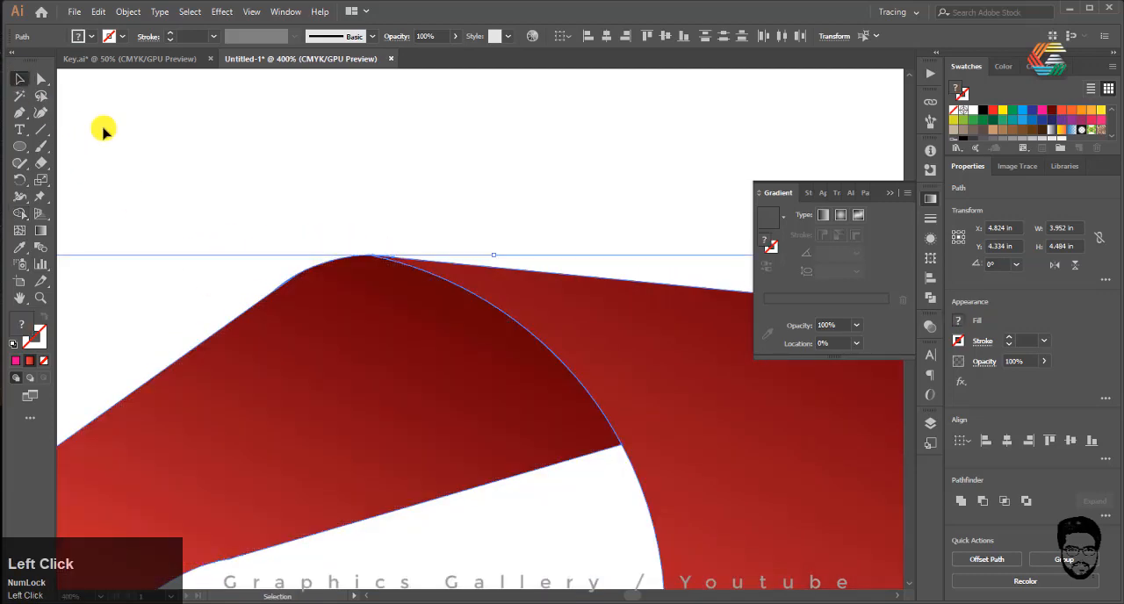
click(334, 245)
Step: Fill the small blue sliver at the bottom fold with the red gradient
scroll(283, 252, down, 3)
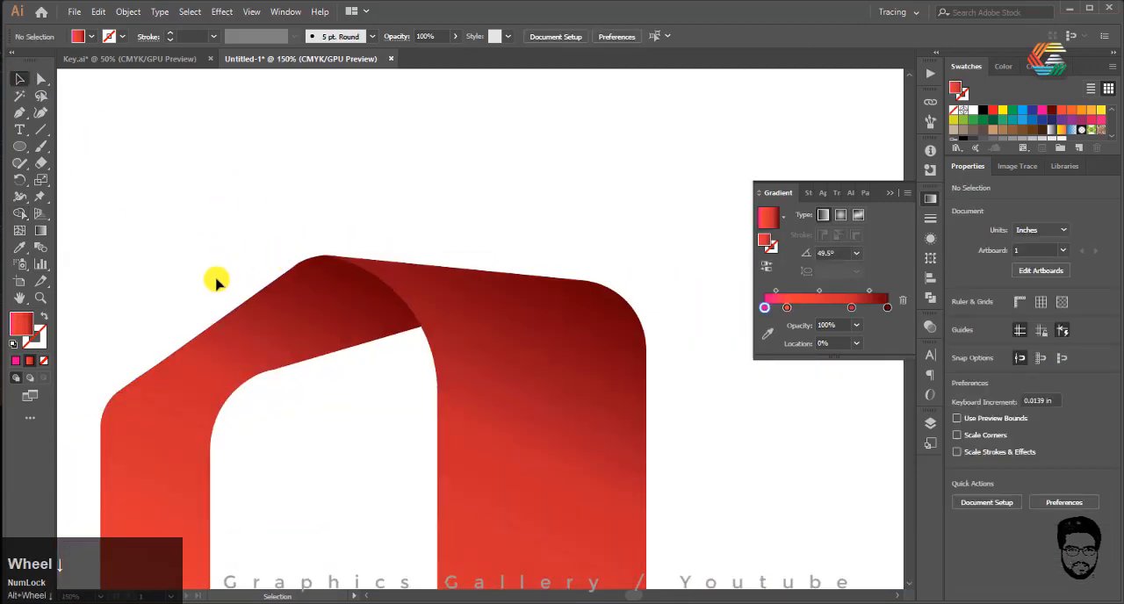
scroll(248, 170, down, 2)
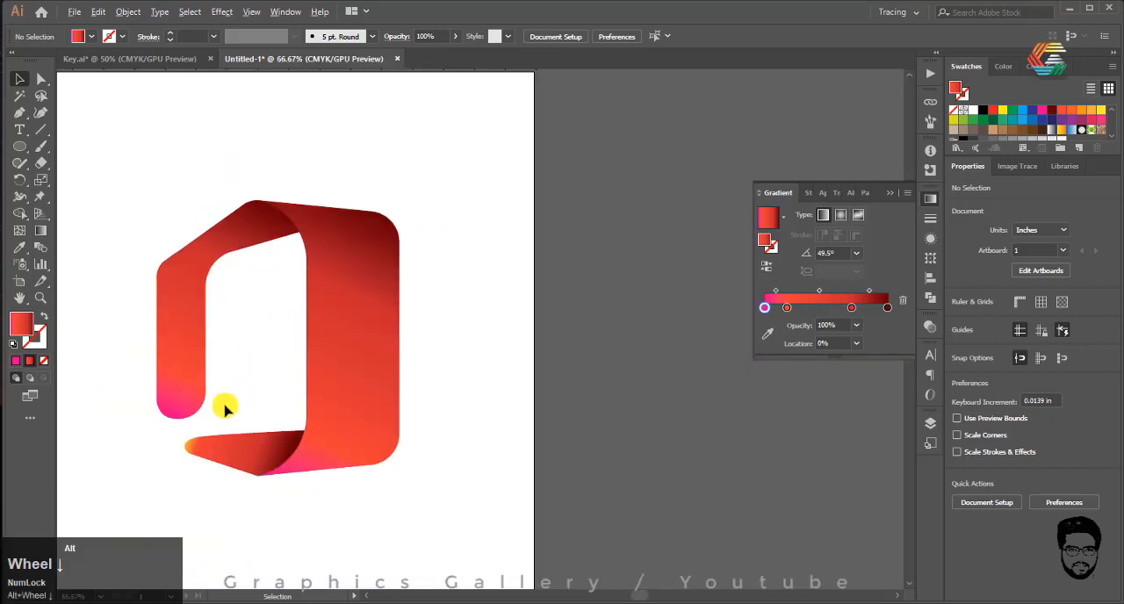
scroll(257, 481, up, 5)
scroll(265, 448, up, 2)
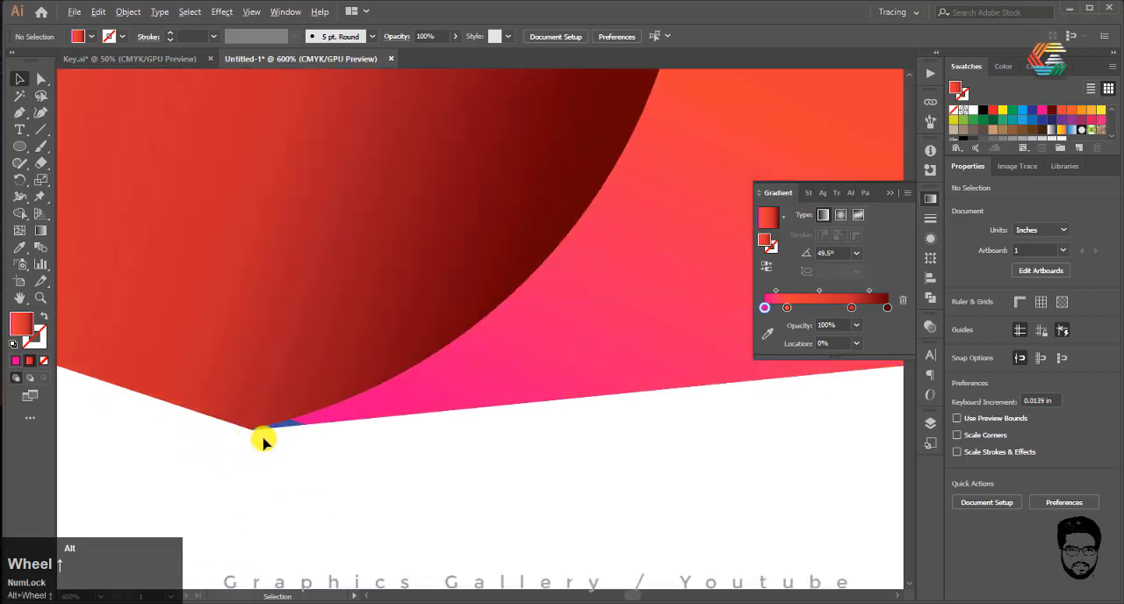
click(277, 430)
click(39, 358)
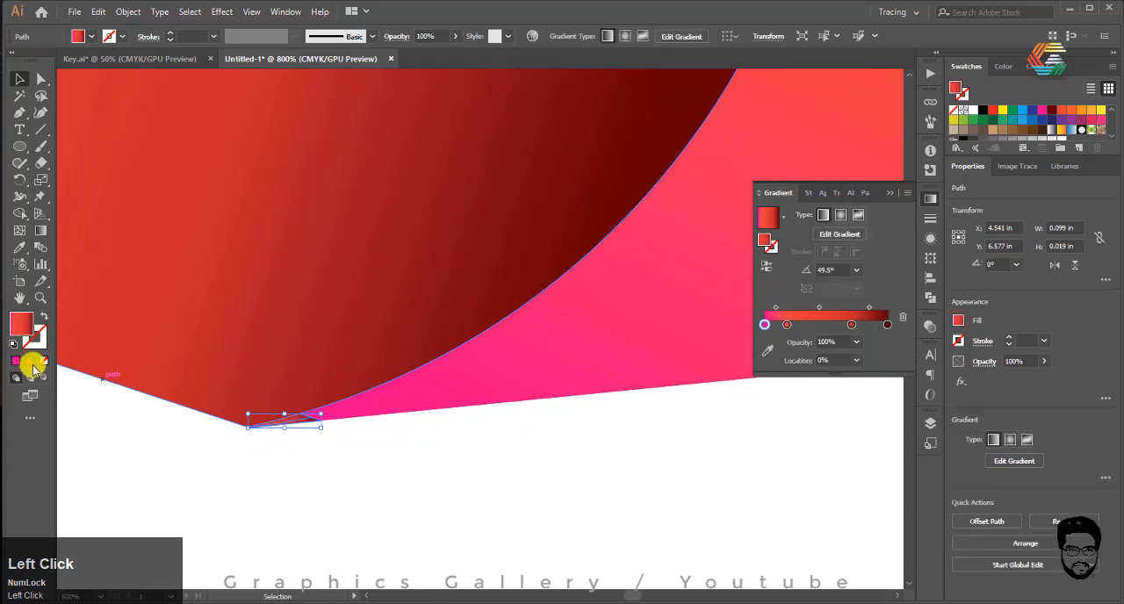
click(231, 454)
scroll(231, 453, down, 7)
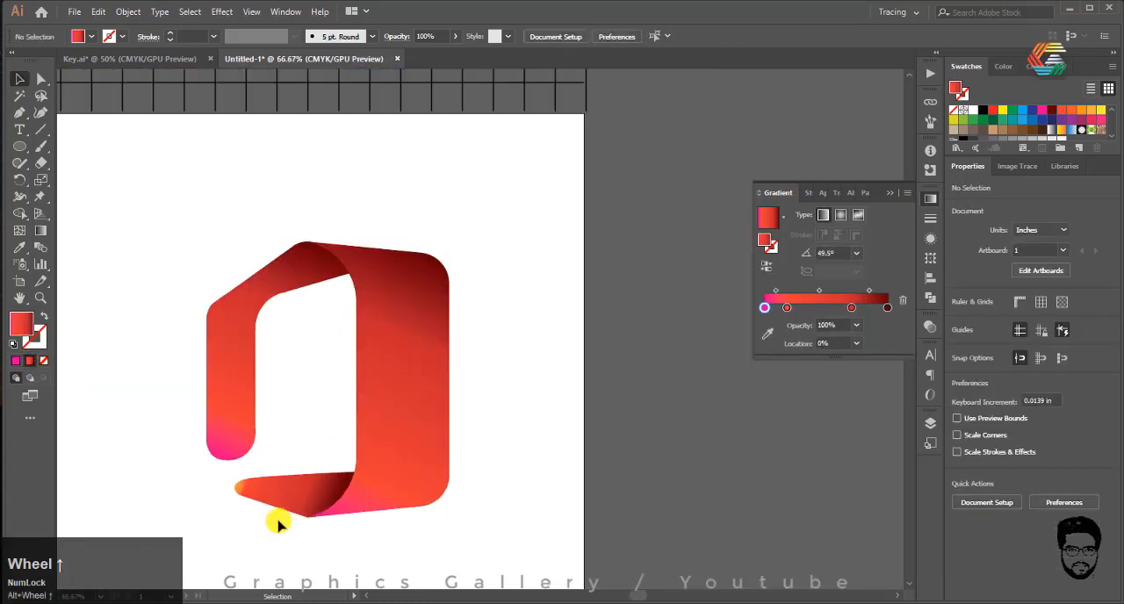
Step: Recolour the large ribbon piece's gradient start stop from the swatches to yellow
click(402, 442)
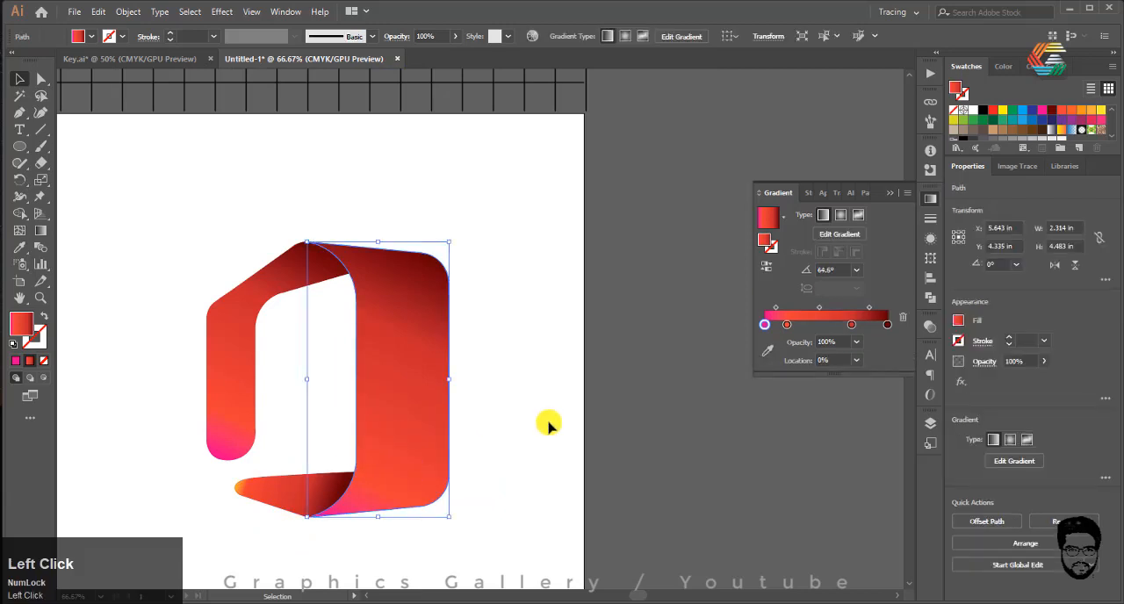
click(767, 325)
click(775, 353)
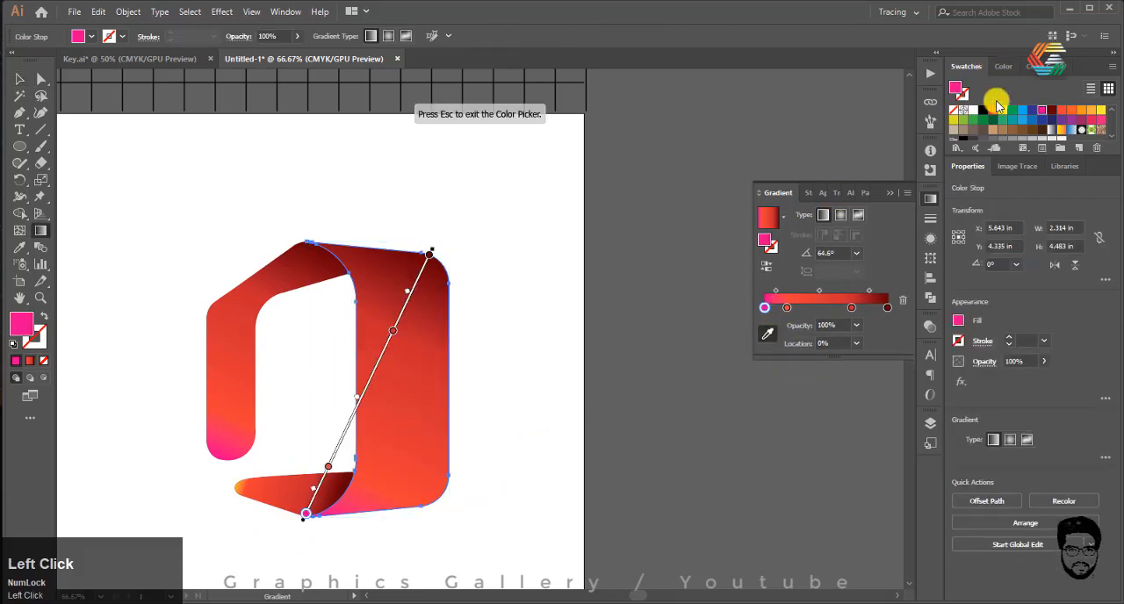
click(1002, 109)
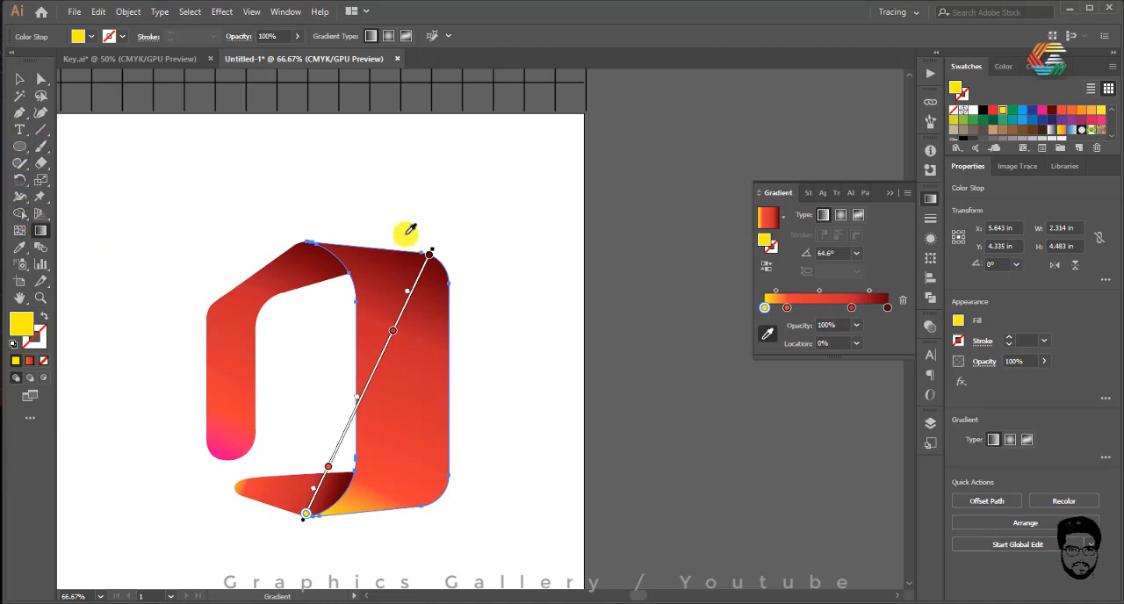
click(17, 79)
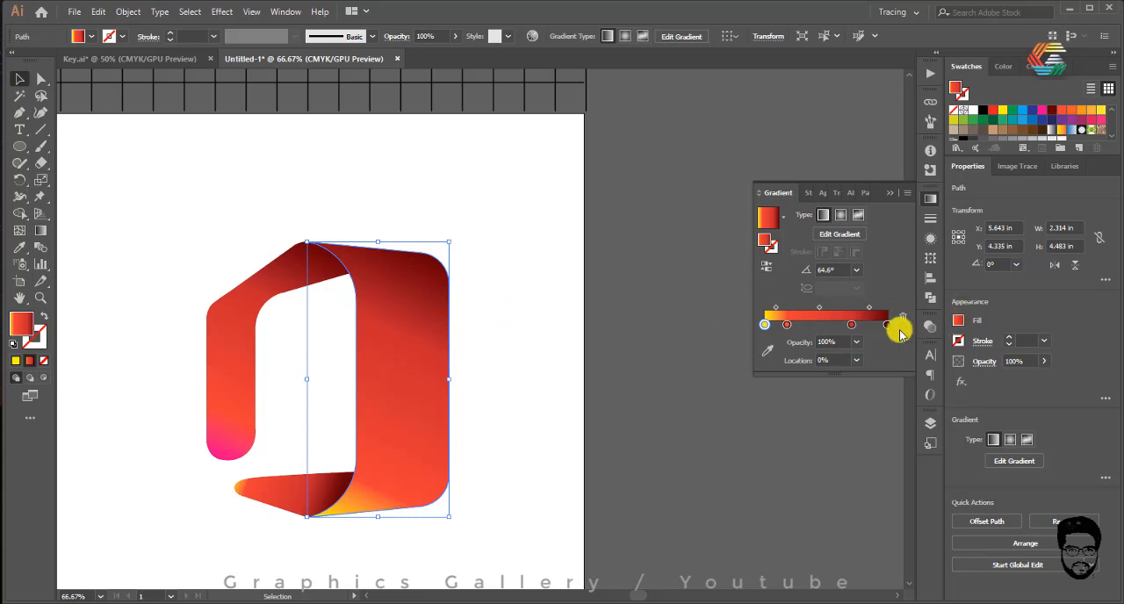
Step: Add a gradient stop at 48.32% to the large ribbon piece and colour it red-orange from the swatches
click(824, 326)
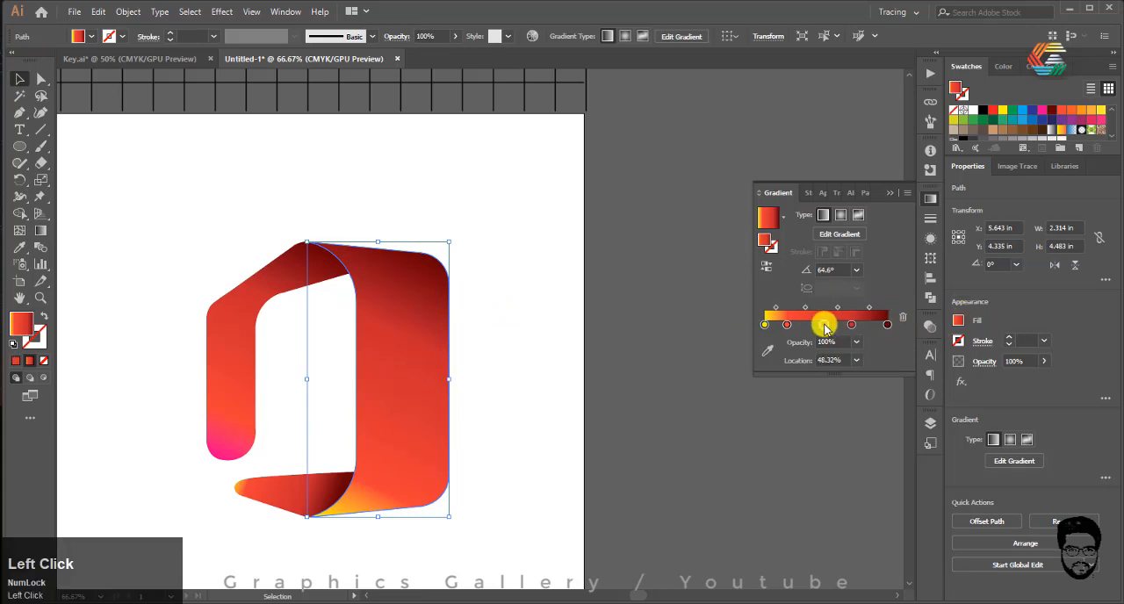
click(766, 350)
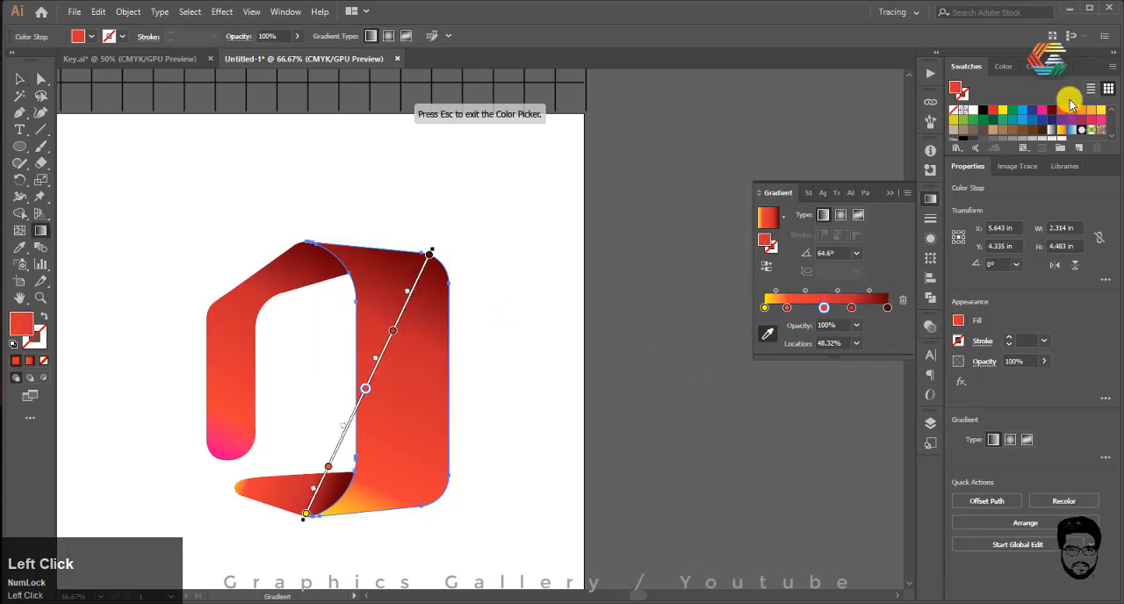
click(1065, 114)
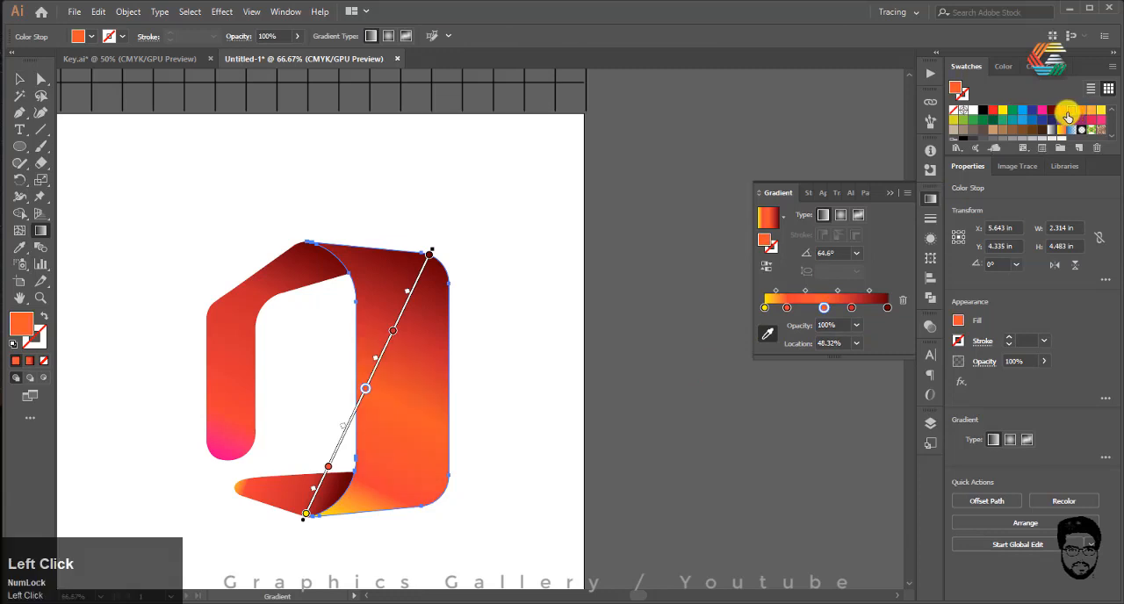
click(1060, 114)
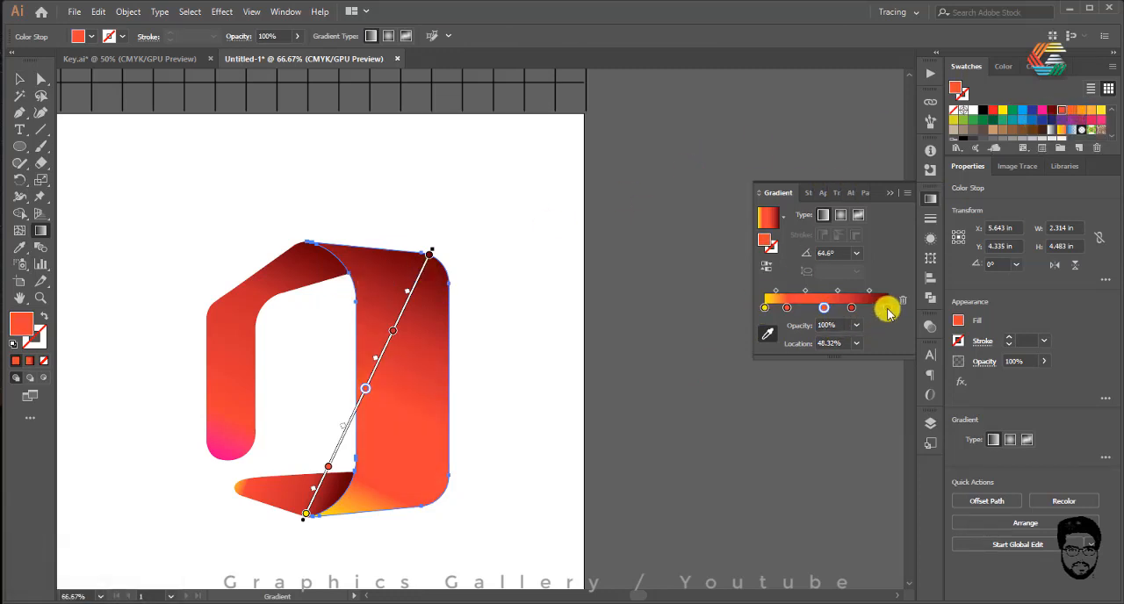
Step: Add another dark red stop to the large ribbon piece's gradient, set it at 86.03%, and recolour the end stop orange
click(874, 307)
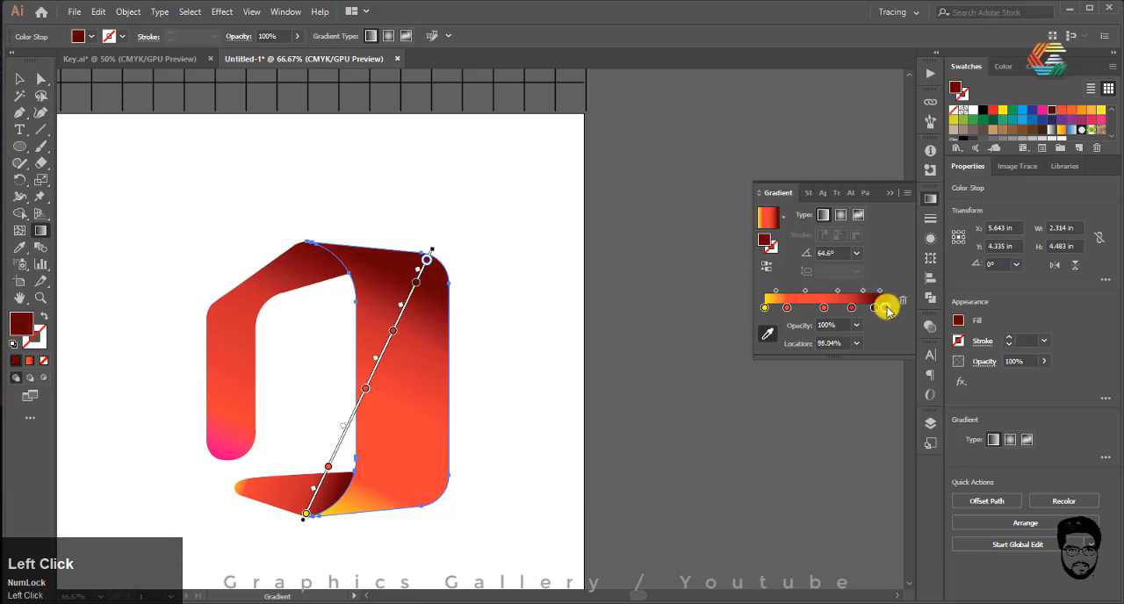
double_click(886, 308)
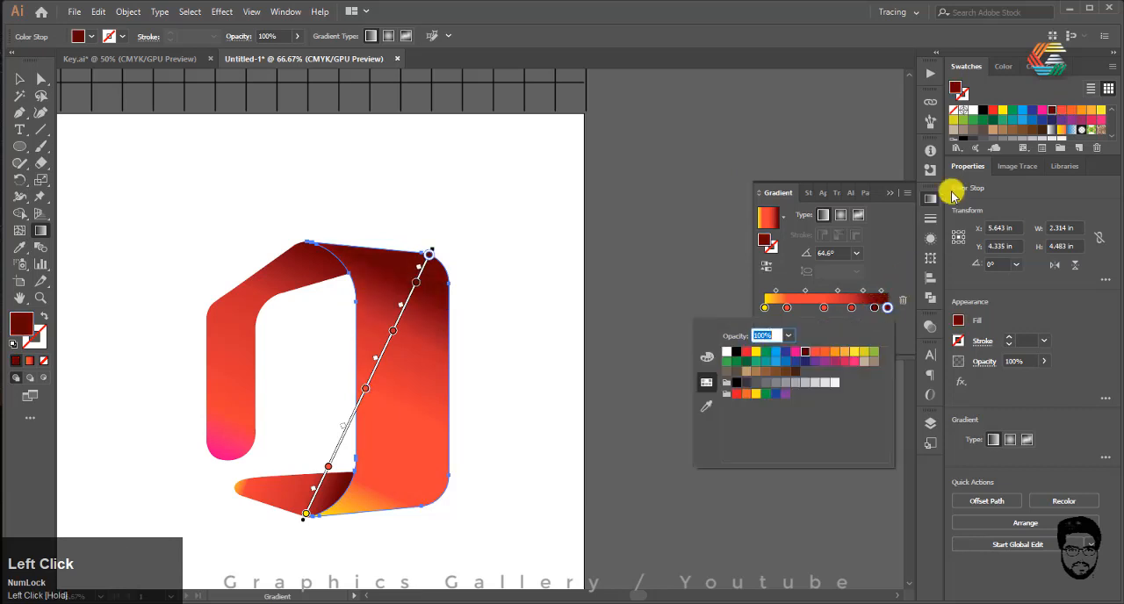
click(1087, 113)
click(768, 336)
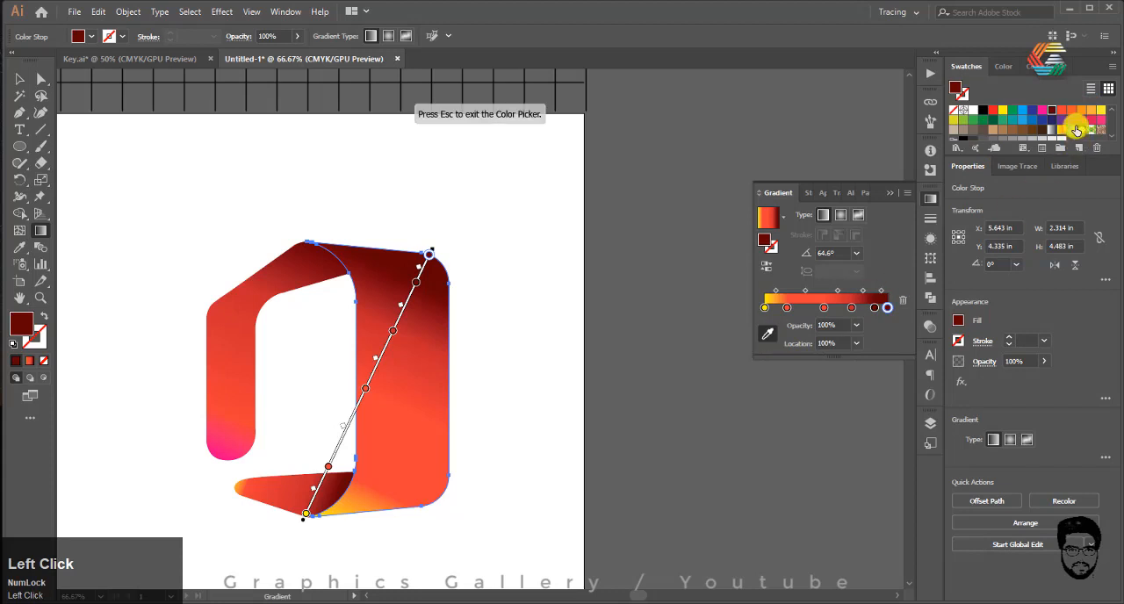
click(1081, 111)
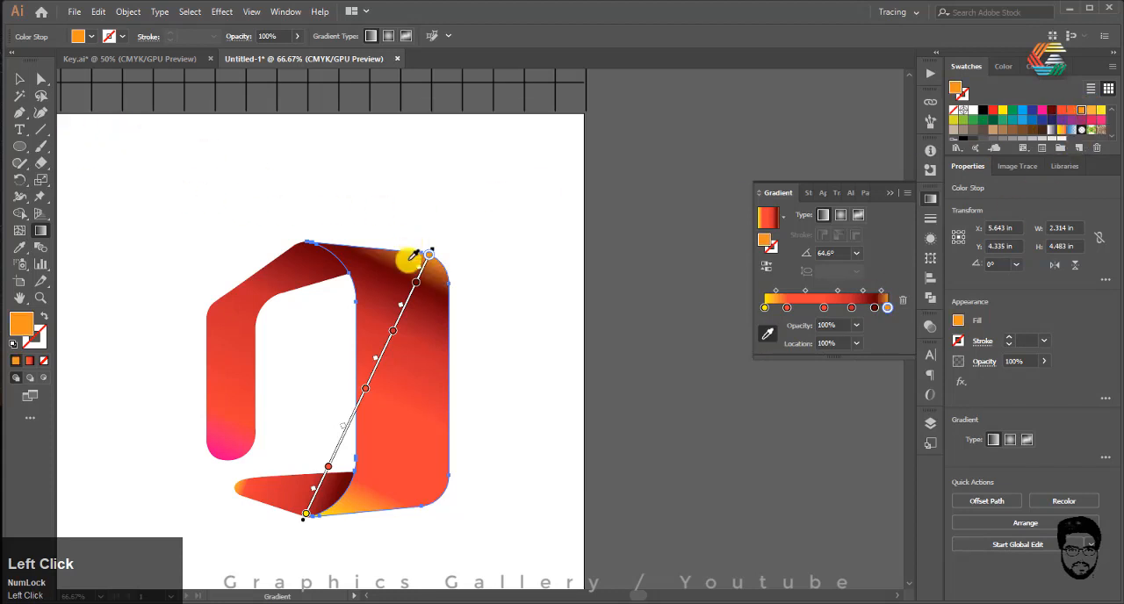
drag(873, 307, 869, 307)
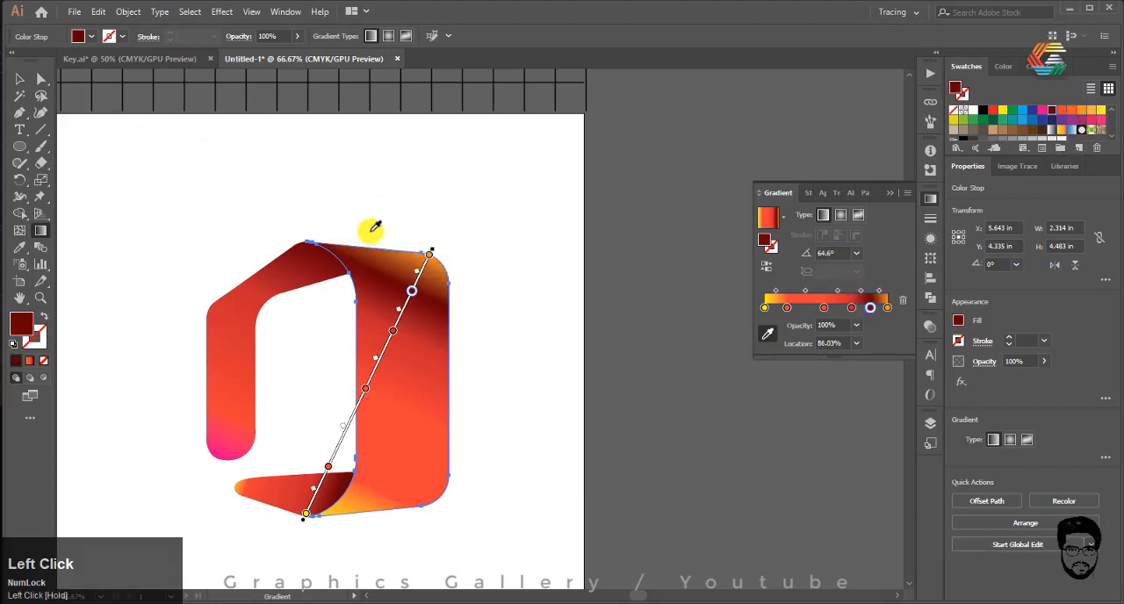
click(19, 78)
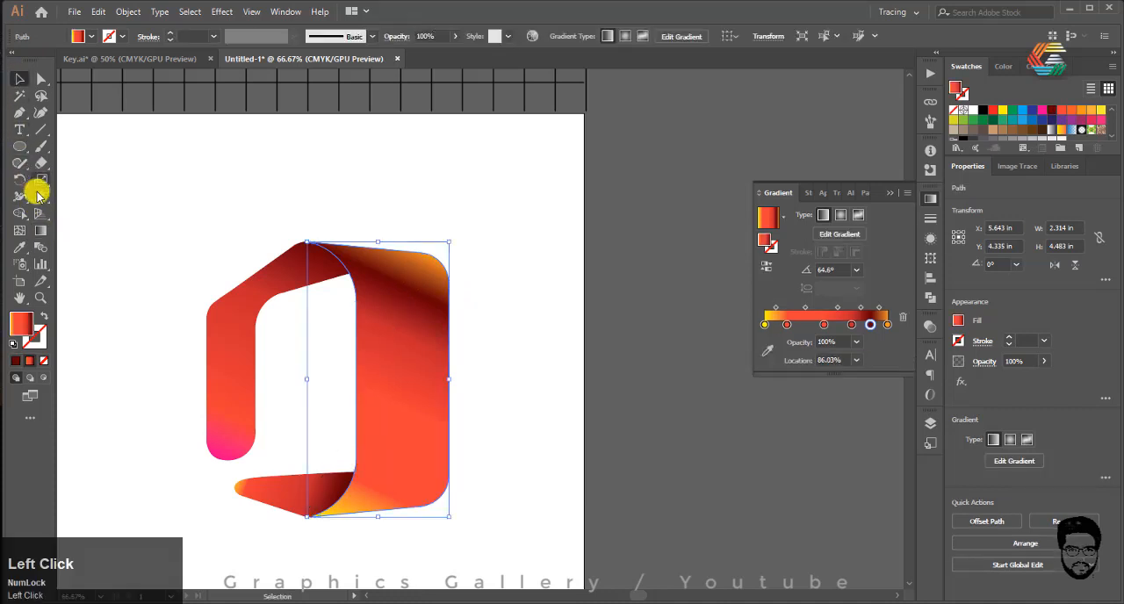
Step: Redraw the large ribbon piece's gradient diagonally from its upper-right edge to below its base, at about -108°
click(40, 230)
drag(467, 255, 367, 559)
click(16, 81)
click(514, 264)
scroll(534, 221, down, 3)
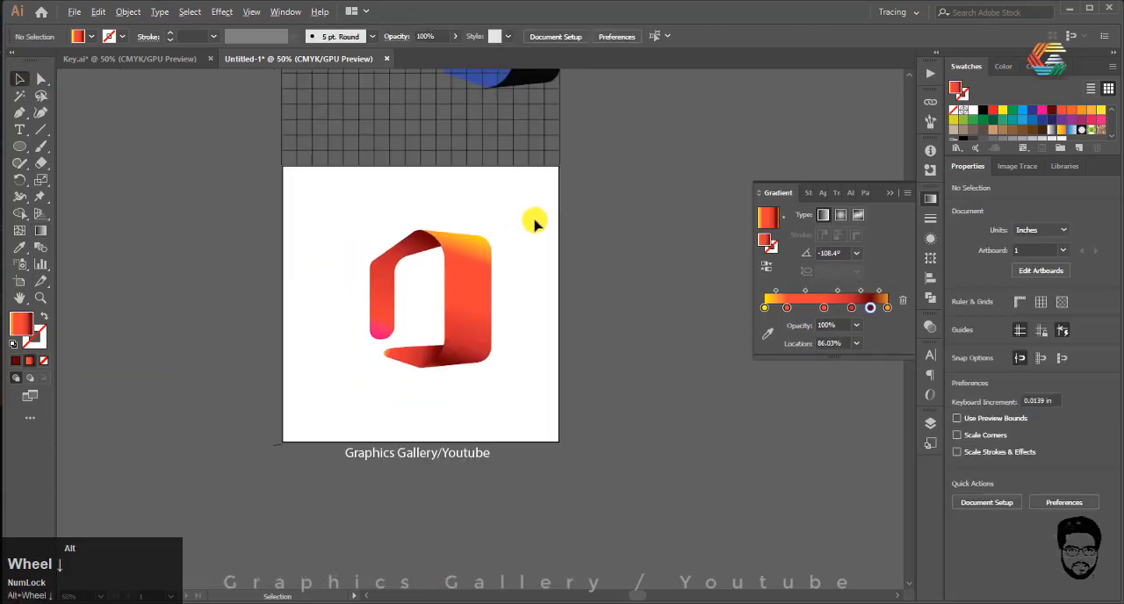
Step: Select all the coloured ribbon pieces of the logo and group them
scroll(512, 234, up, 2)
drag(275, 405, 273, 444)
right_click(454, 312)
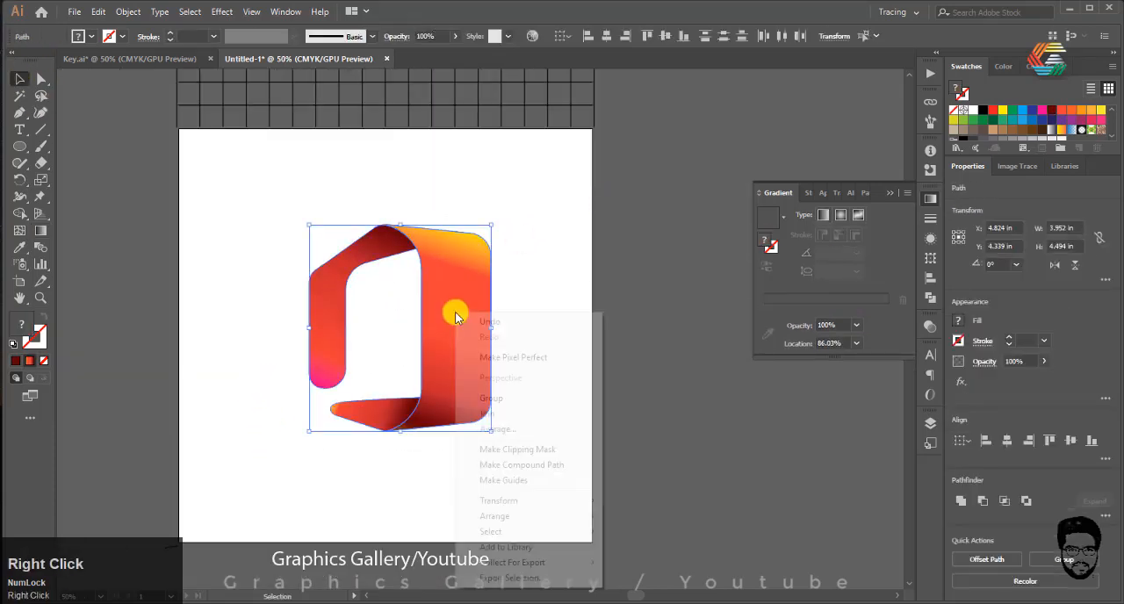
click(501, 400)
click(682, 459)
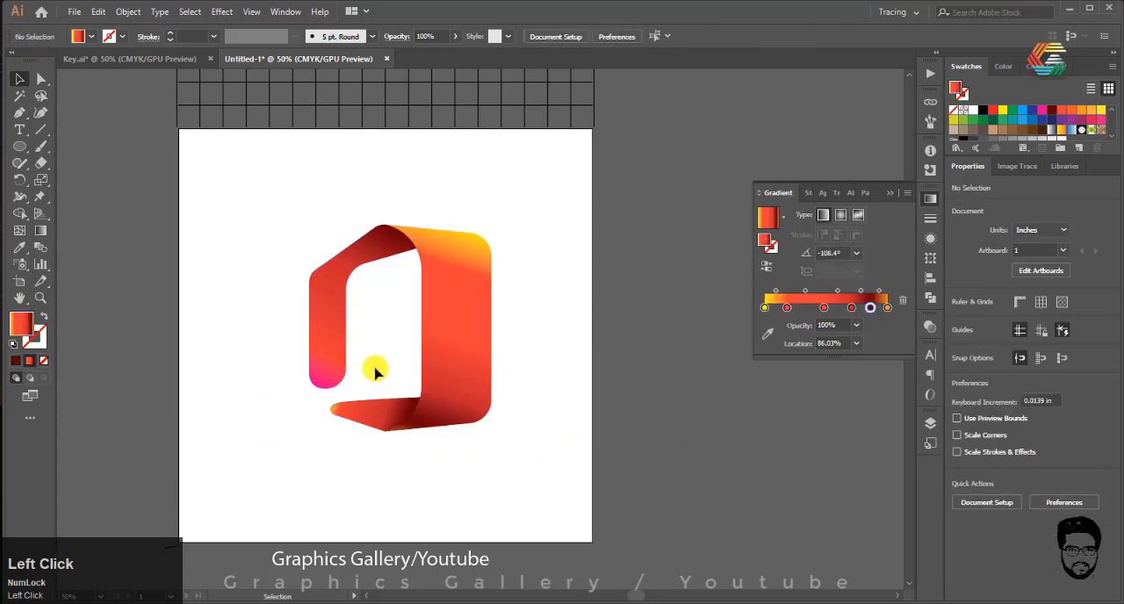
Step: Draw a closed shadow shape about 1.14 by 0.69 in over the upper fold with the Pen tool, its outer edge curved
scroll(356, 180, down, 4)
scroll(161, 205, down, 2)
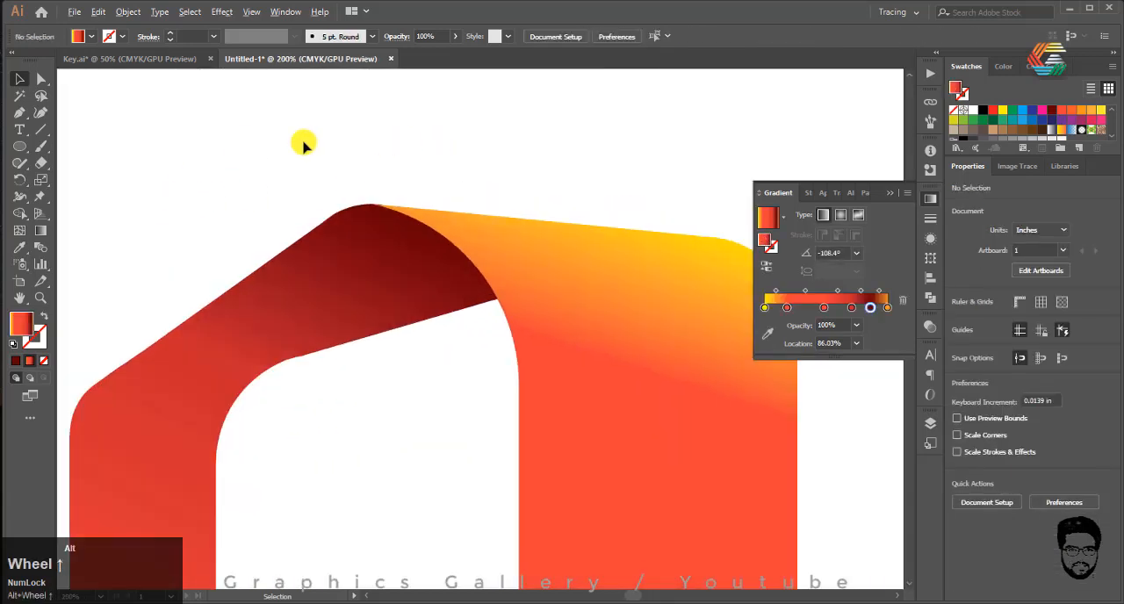
click(19, 112)
click(306, 236)
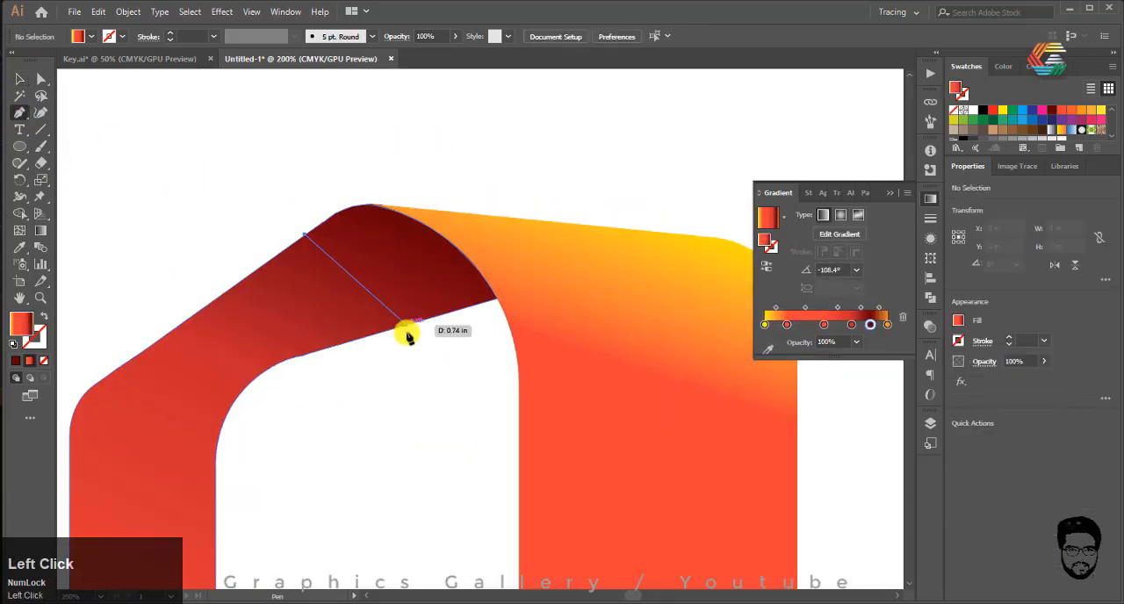
click(386, 331)
click(497, 300)
click(515, 297)
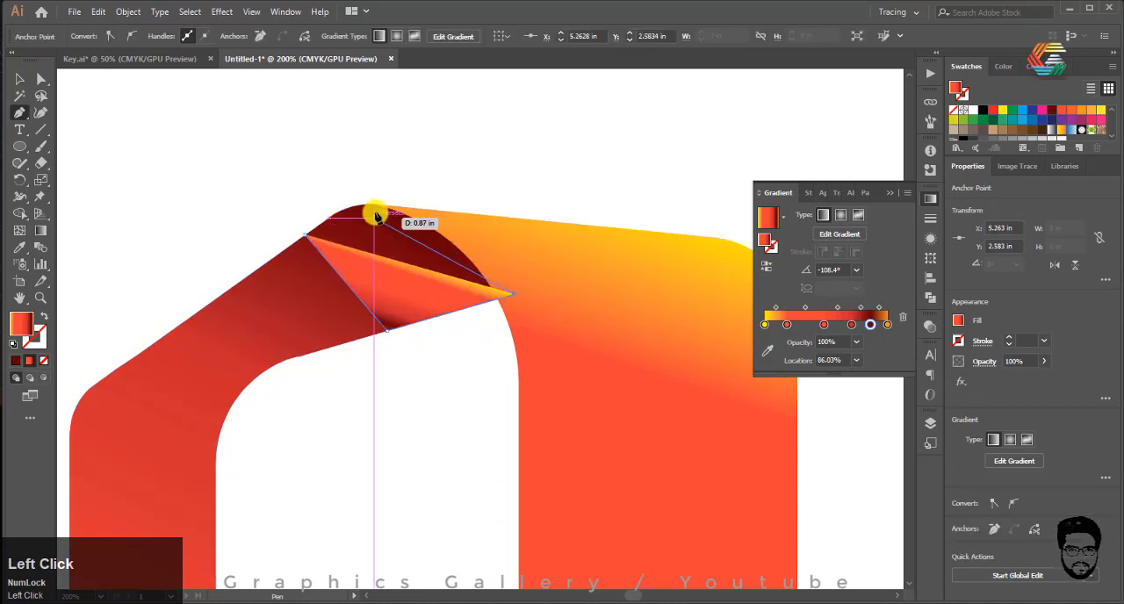
drag(374, 205, 326, 221)
alt+click(372, 205)
click(305, 235)
click(19, 79)
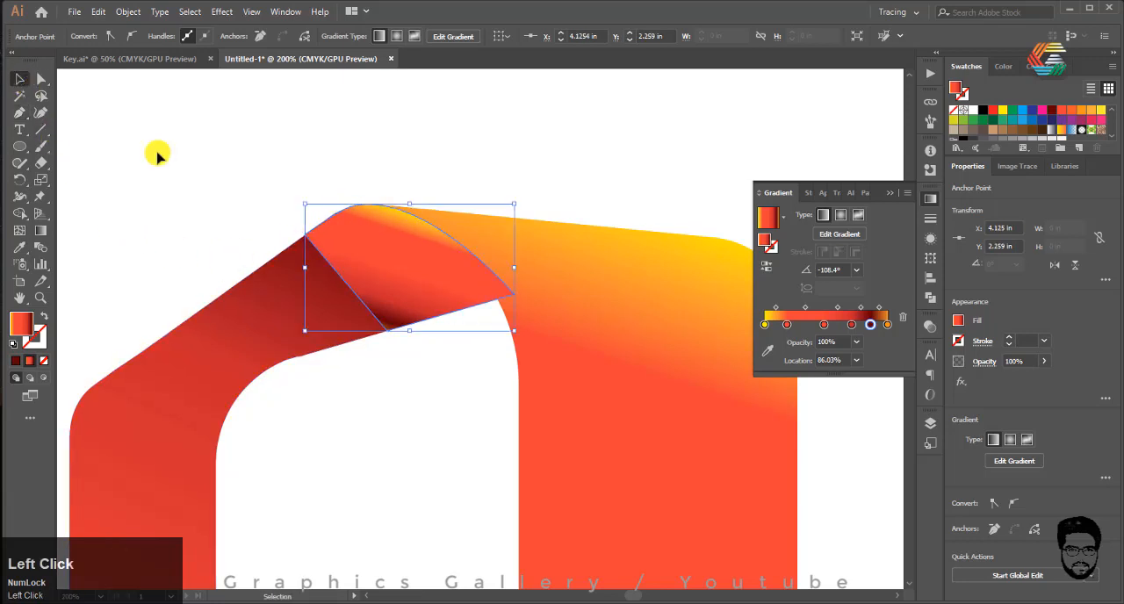
Step: Apply the gradient fill to the shadow shape and delete its four intermediate stops, keeping only the yellow and orange ends
click(413, 269)
click(13, 360)
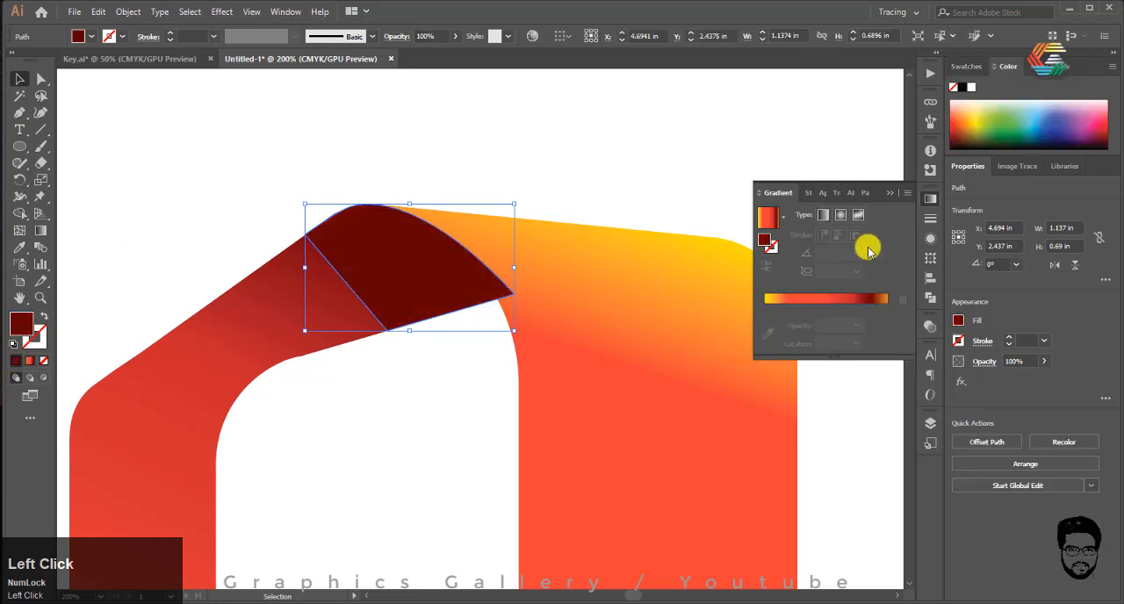
click(31, 362)
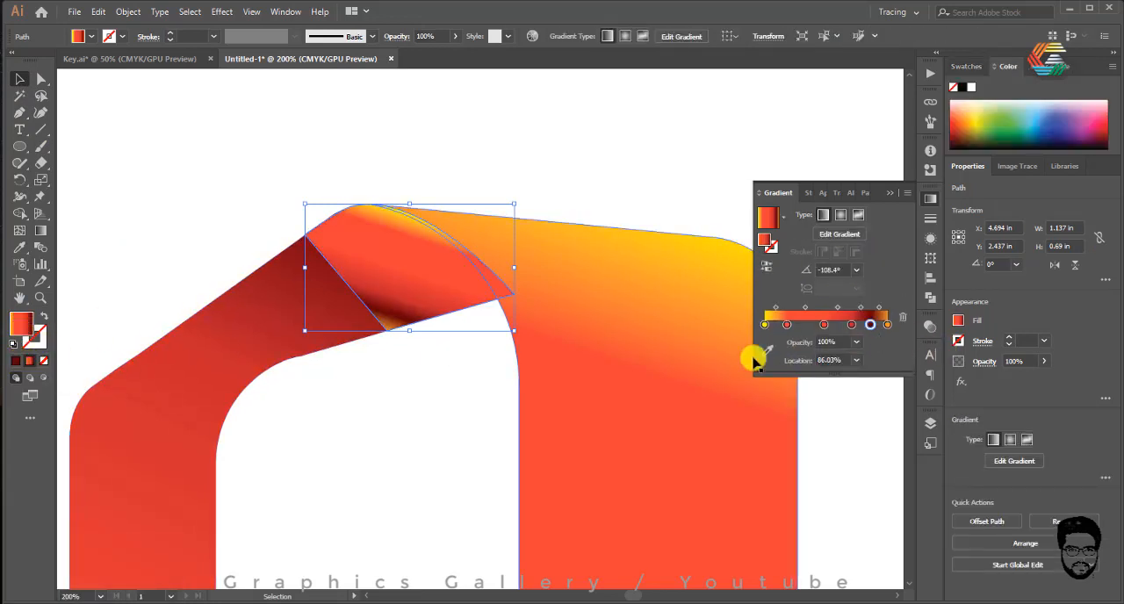
click(900, 318)
click(852, 326)
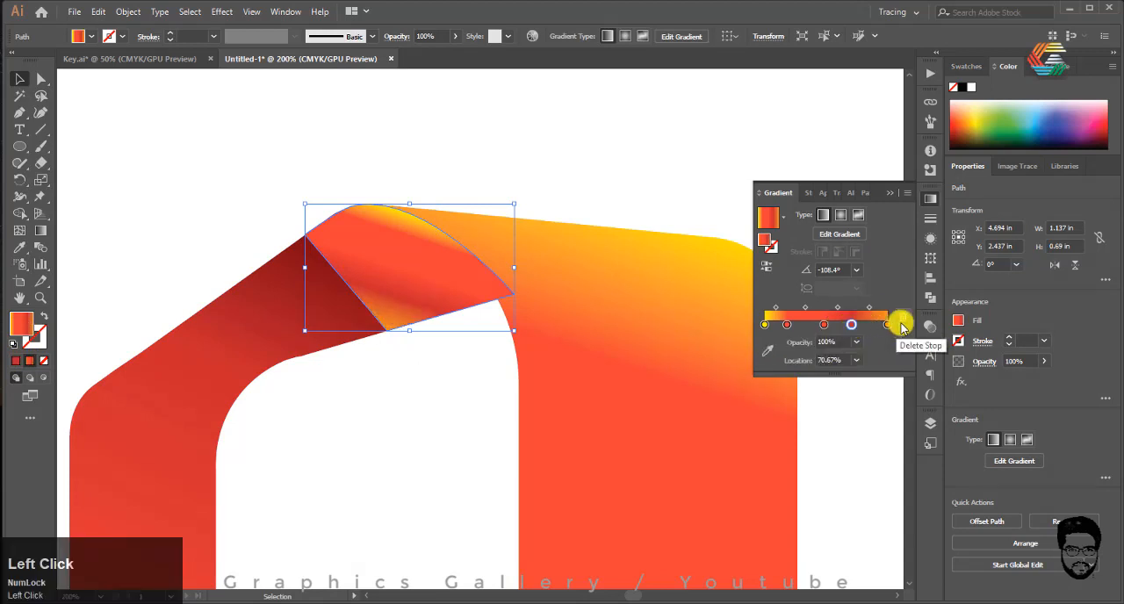
click(903, 319)
click(824, 326)
click(906, 321)
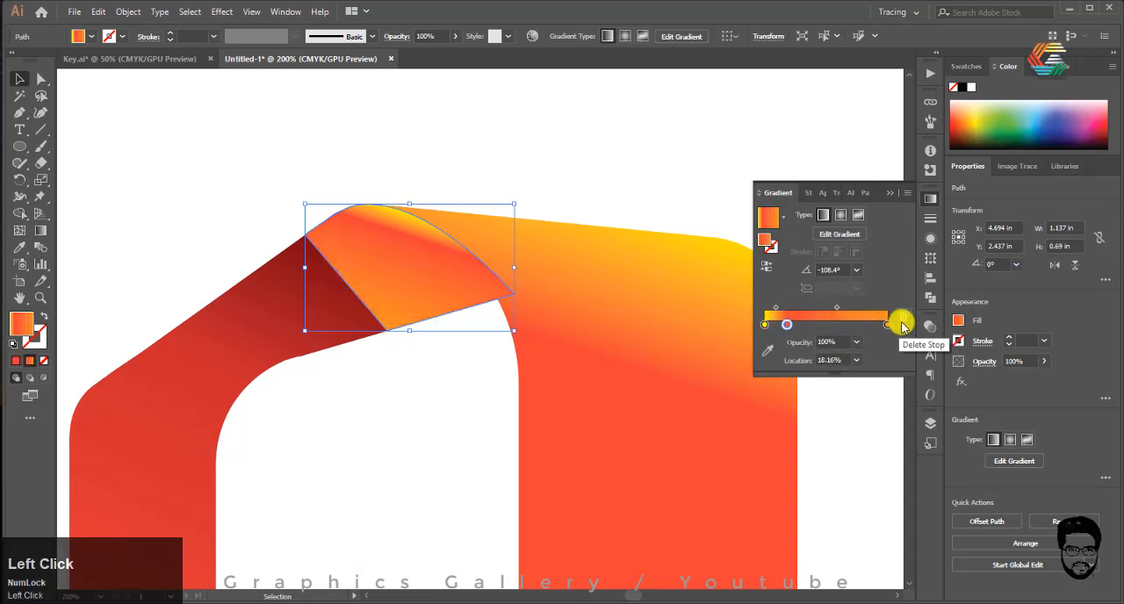
click(901, 318)
Step: Recolour the shadow gradient's start stop near-black, and make its end stop near-white with 0% opacity
click(764, 324)
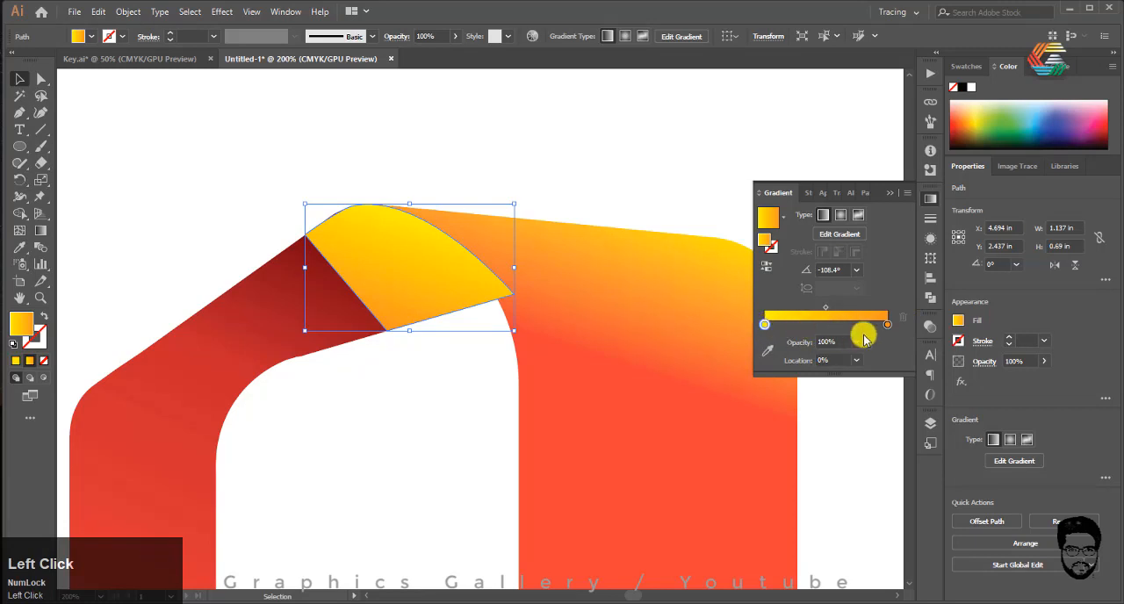
click(969, 140)
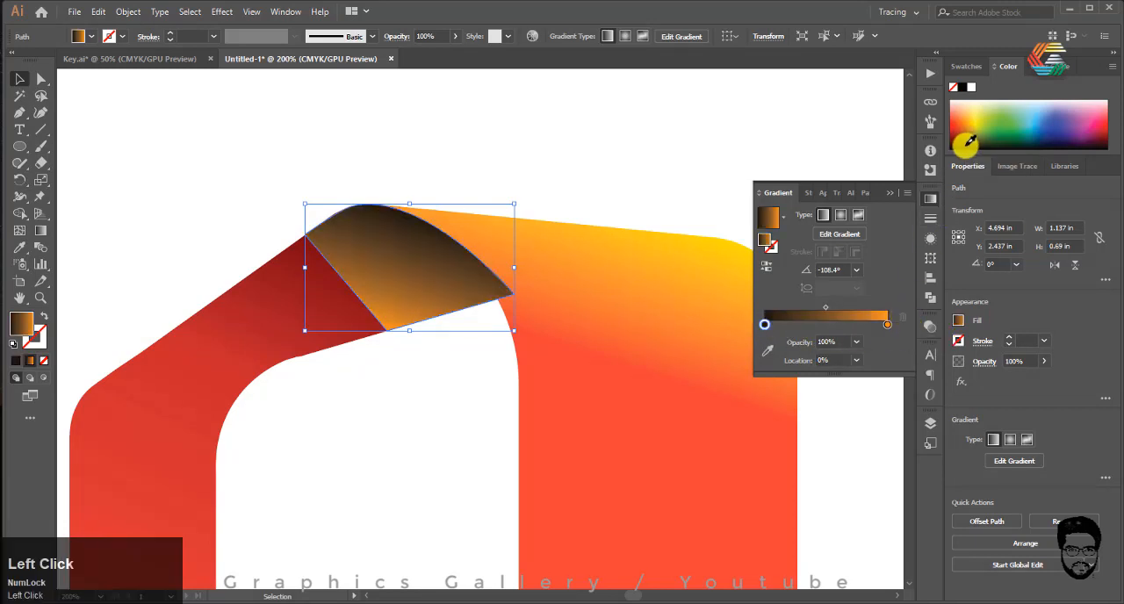
click(887, 324)
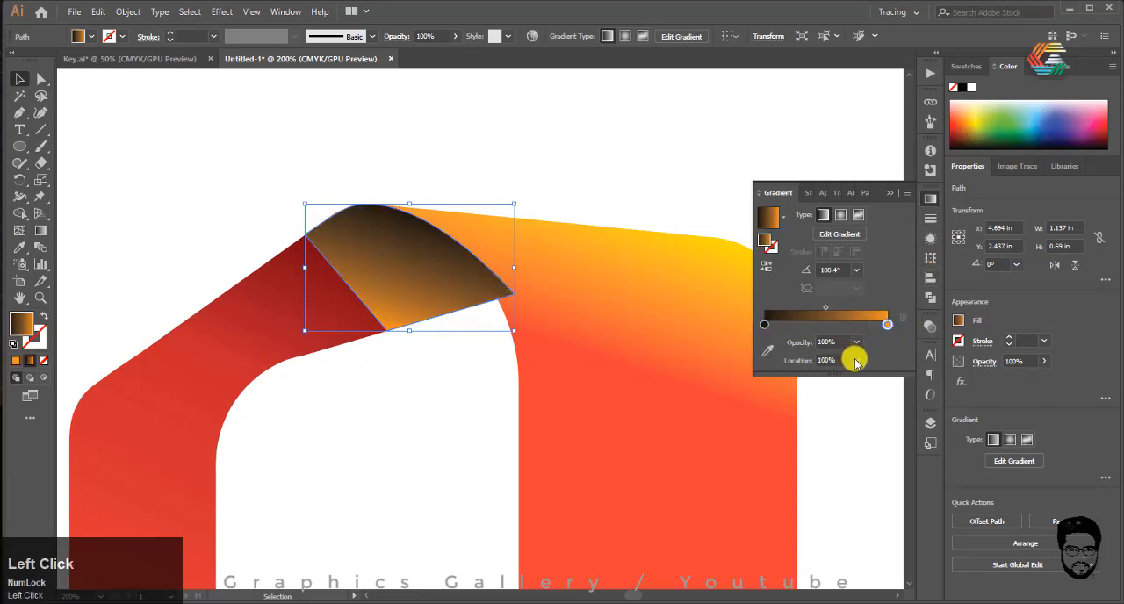
click(856, 343)
click(859, 362)
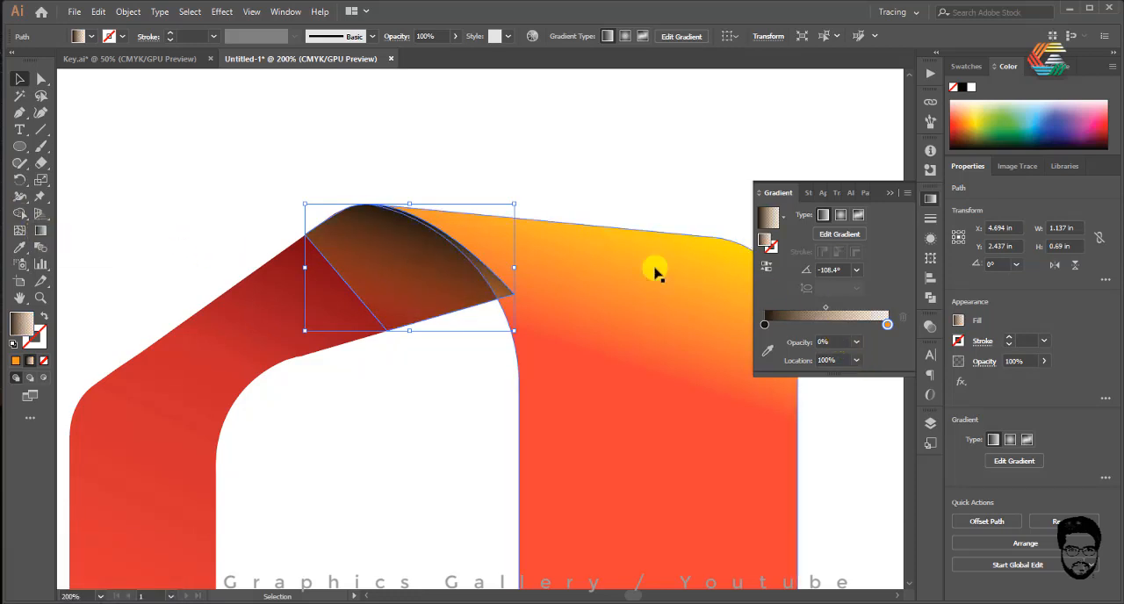
click(1011, 102)
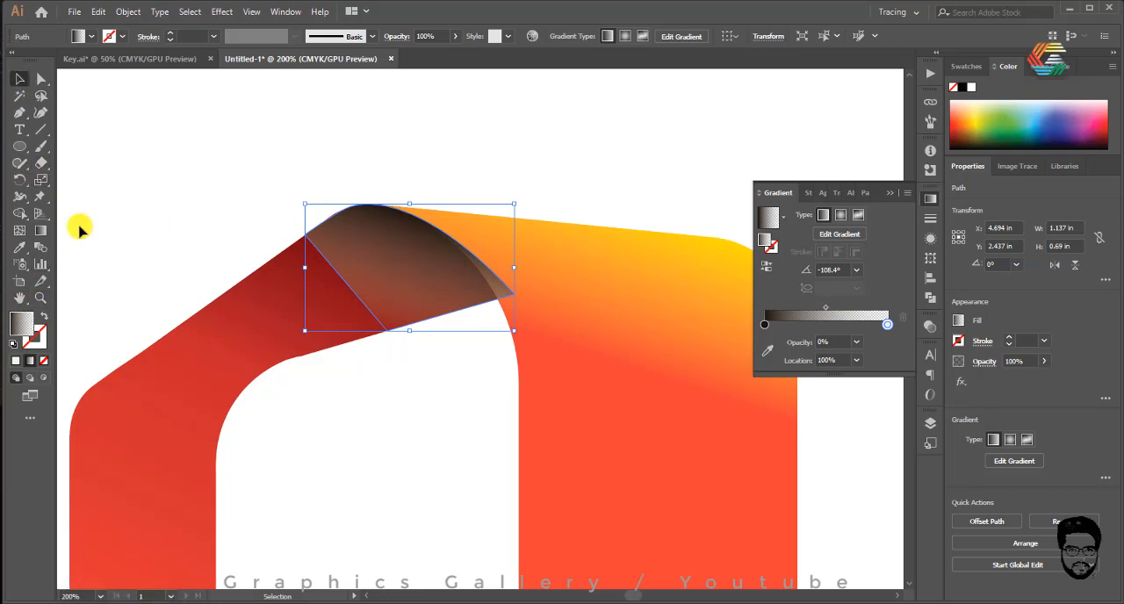
Step: Redraw the shadow shape's gradient from the curved fold edge towards its lower edge, at about -123°
click(40, 230)
drag(434, 222, 374, 328)
click(19, 78)
Step: Ungroup the ribbon pieces and bring the large ribbon piece in front of the shadow shape
click(575, 254)
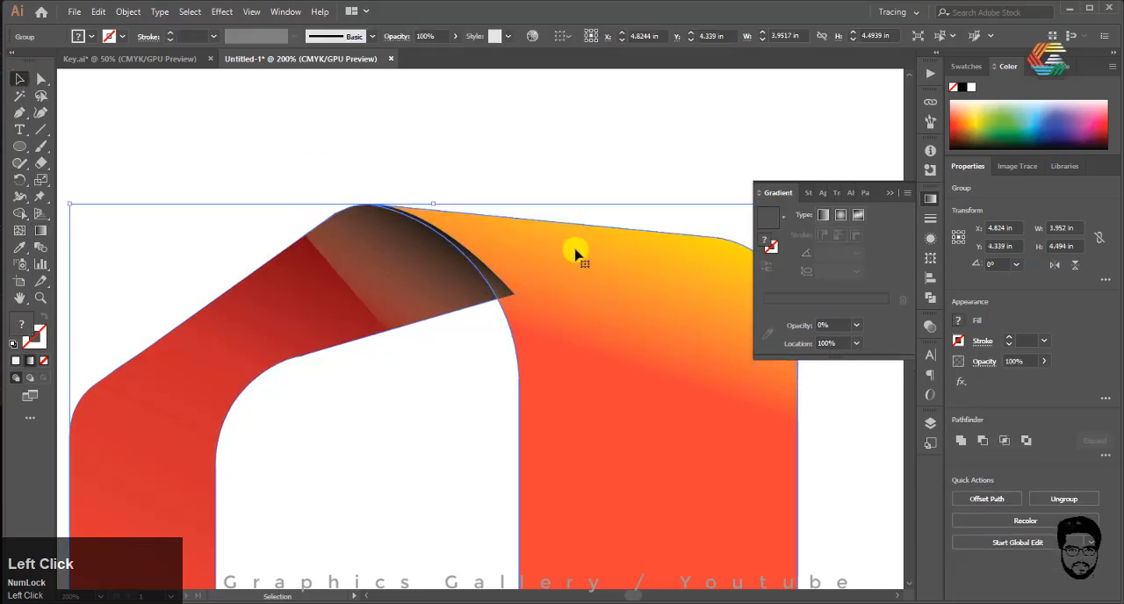
right_click(574, 254)
click(615, 369)
click(594, 180)
right_click(583, 262)
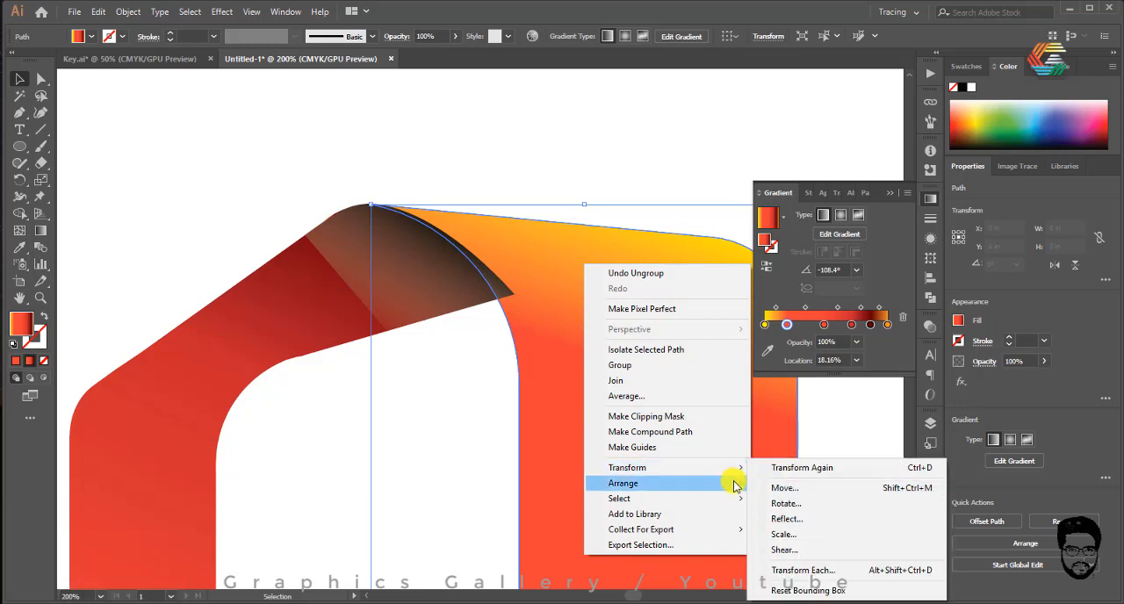
click(790, 483)
click(439, 151)
Step: Set the blending mode of the upper fold's shadow shape to Multiply
click(381, 255)
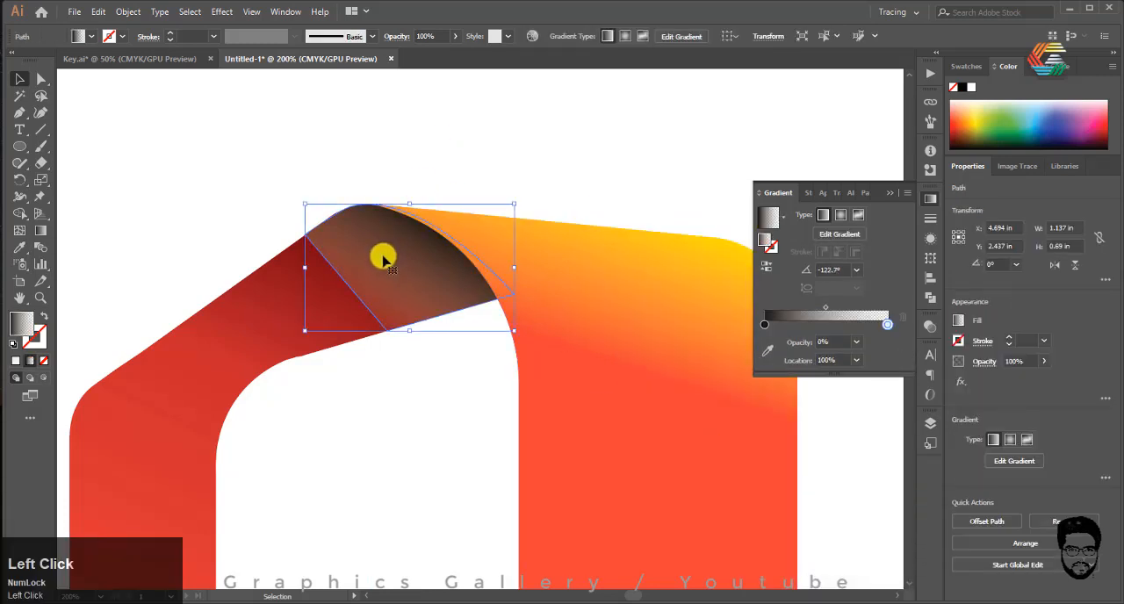
click(285, 12)
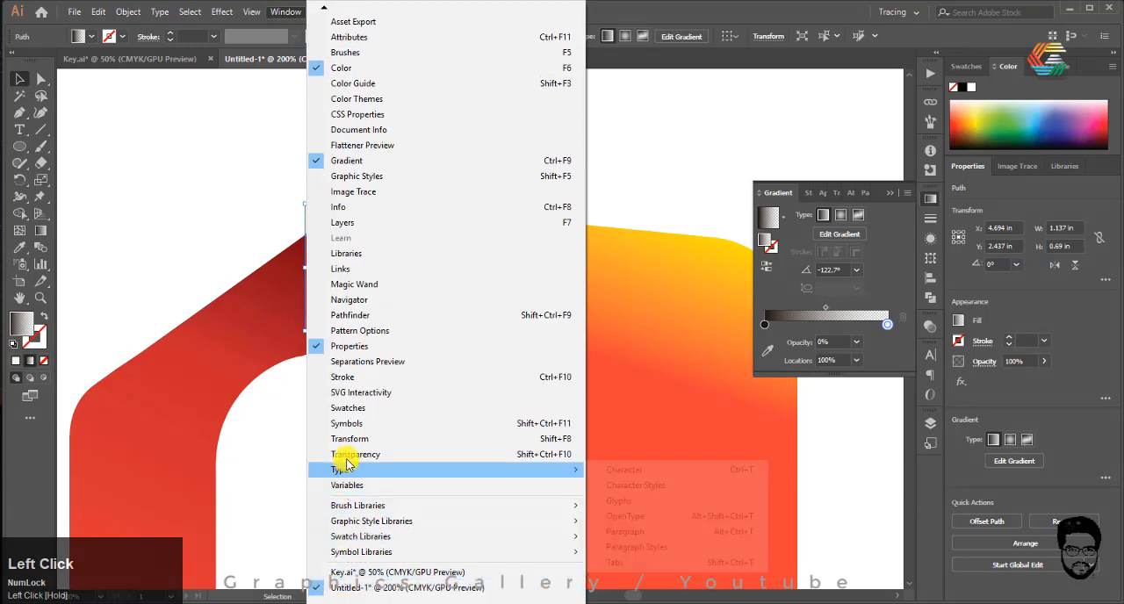
click(346, 454)
click(771, 342)
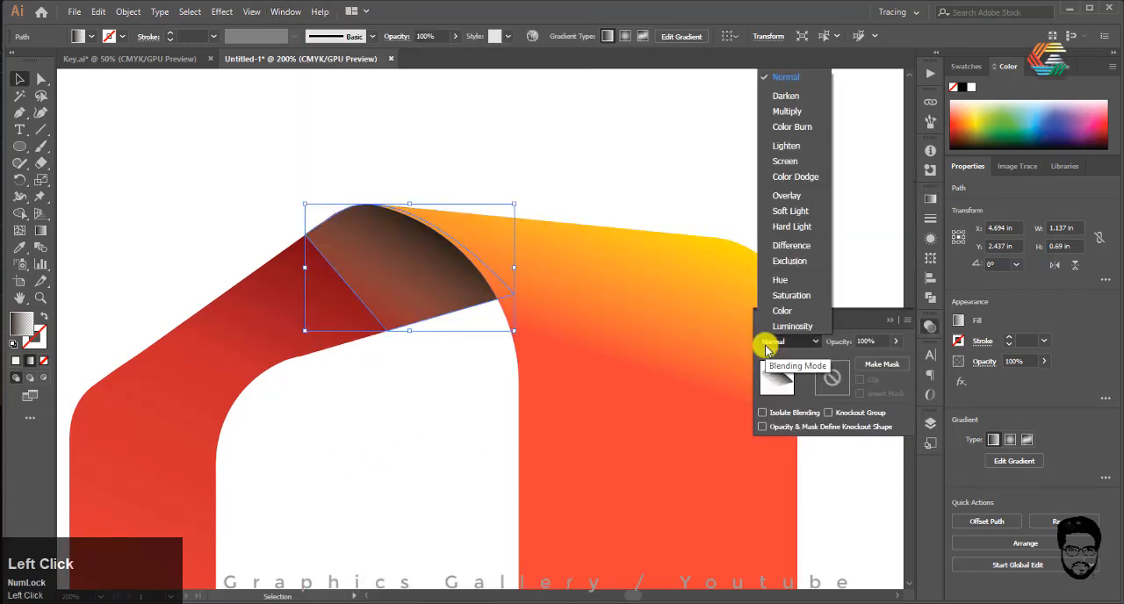
click(784, 111)
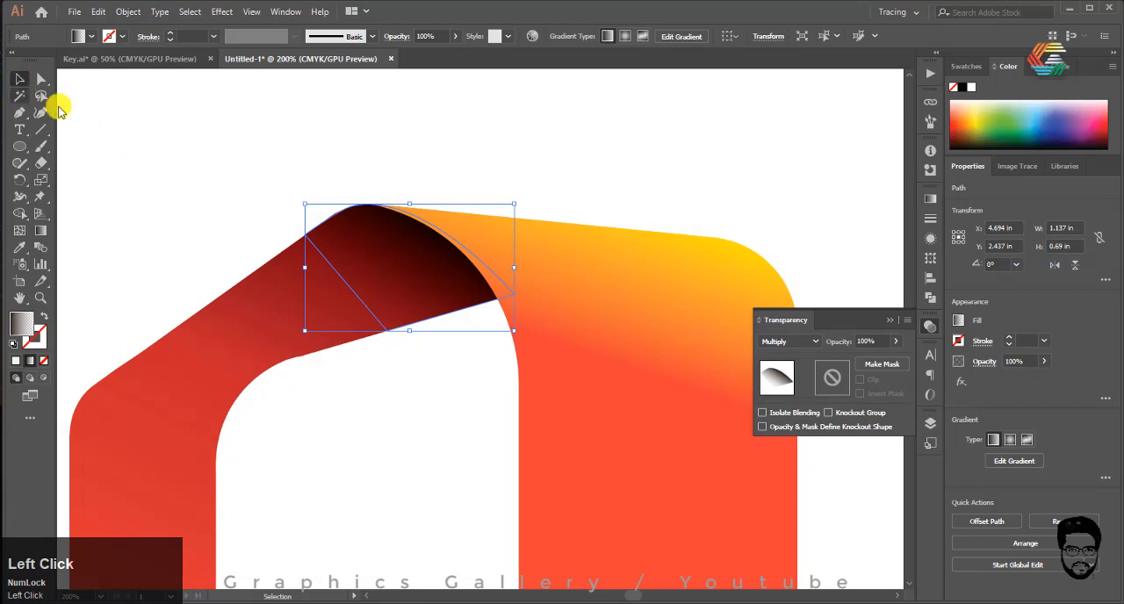
click(253, 226)
Step: Redraw the upper fold shadow's gradient diagonally from outside the curved edge down towards the inner edge
scroll(233, 237, up, 3)
scroll(234, 237, down, 3)
click(351, 256)
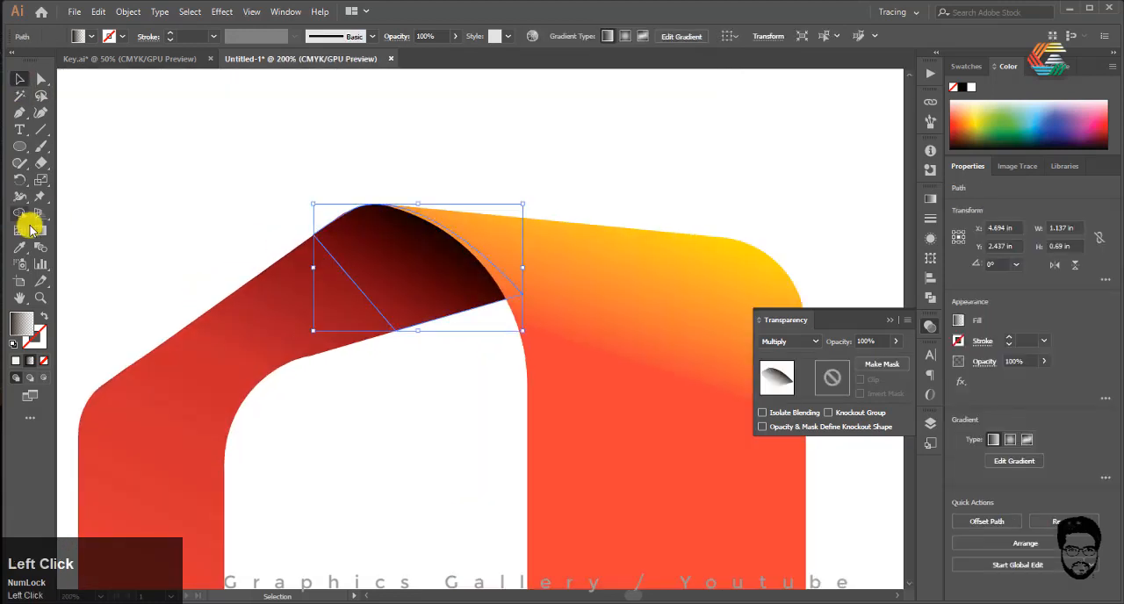
click(40, 230)
drag(469, 236, 419, 317)
scroll(263, 220, up, 4)
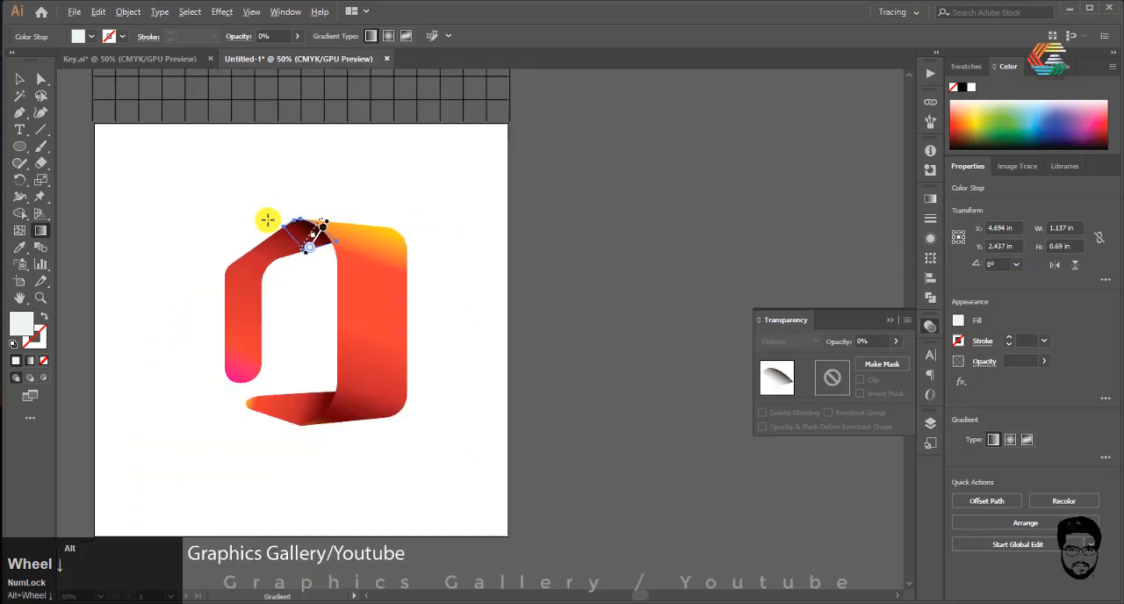
click(19, 78)
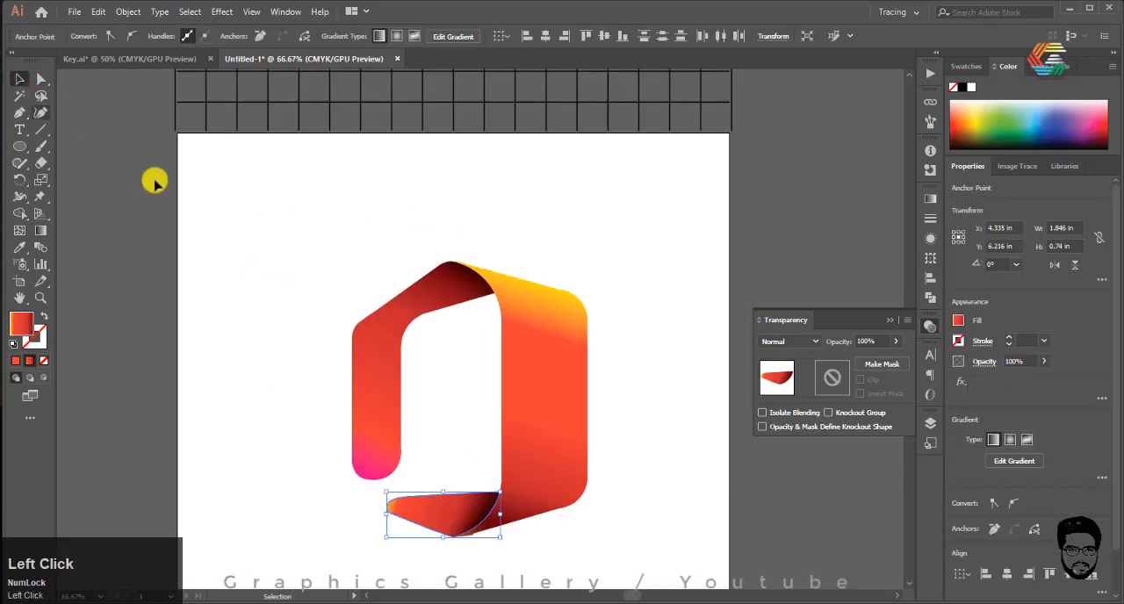
click(258, 313)
scroll(239, 313, down, 1)
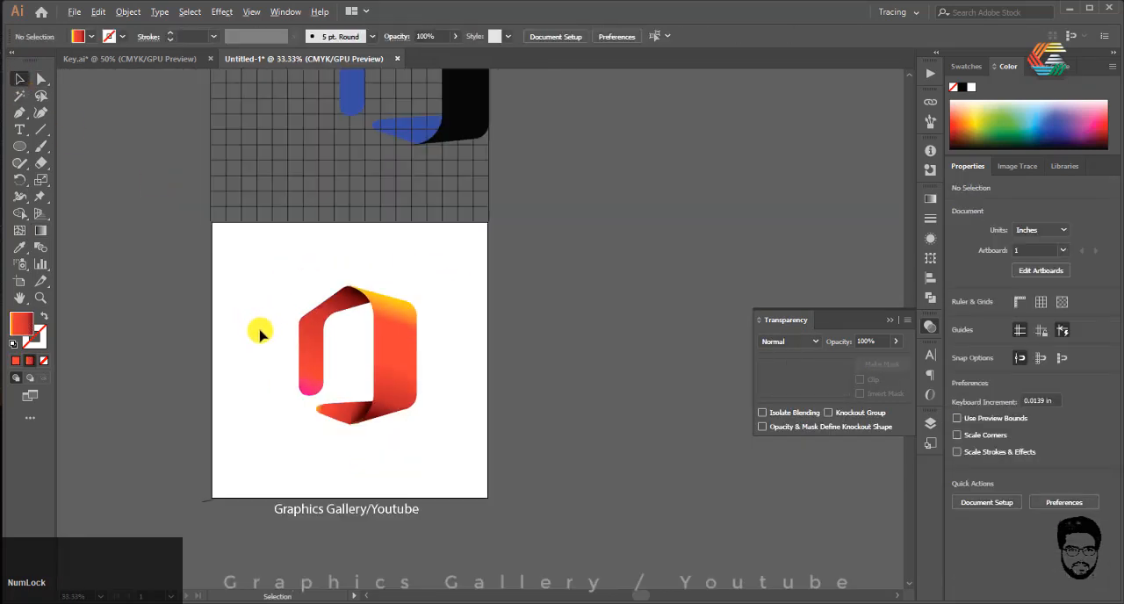
scroll(256, 332, up, 2)
scroll(255, 339, down, 1)
Step: Add the point text "You text here" on the artboard beneath the logo
click(16, 130)
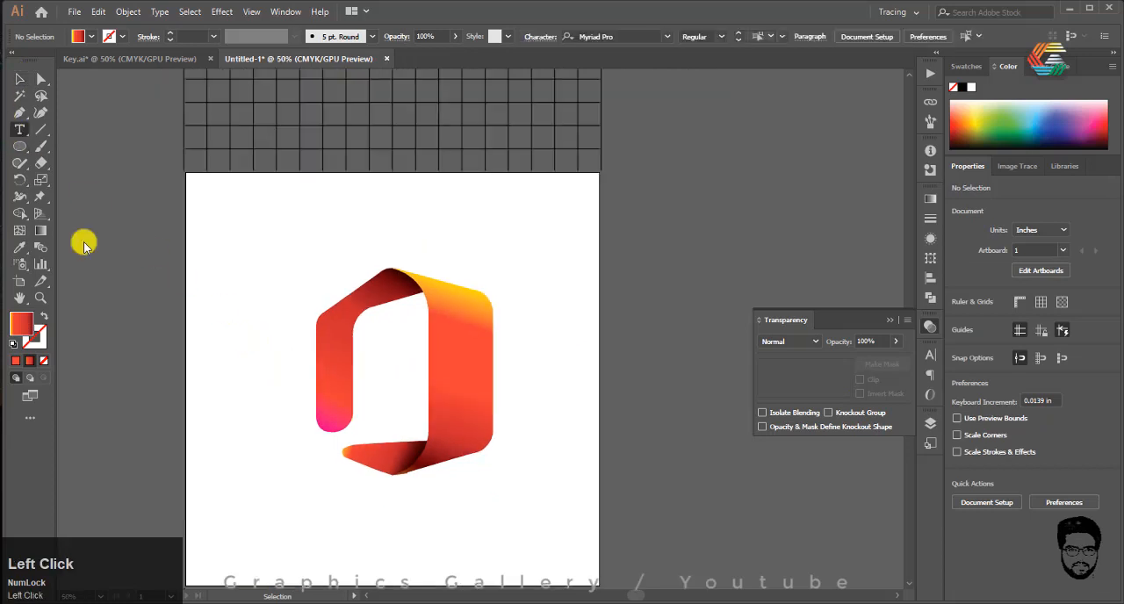
click(298, 516)
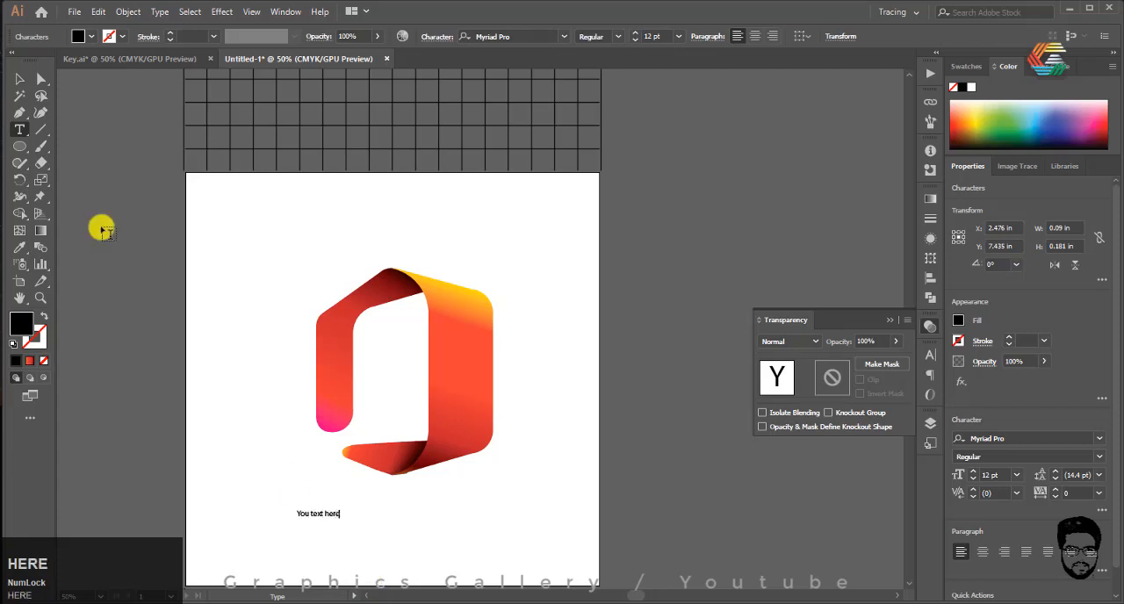
click(21, 84)
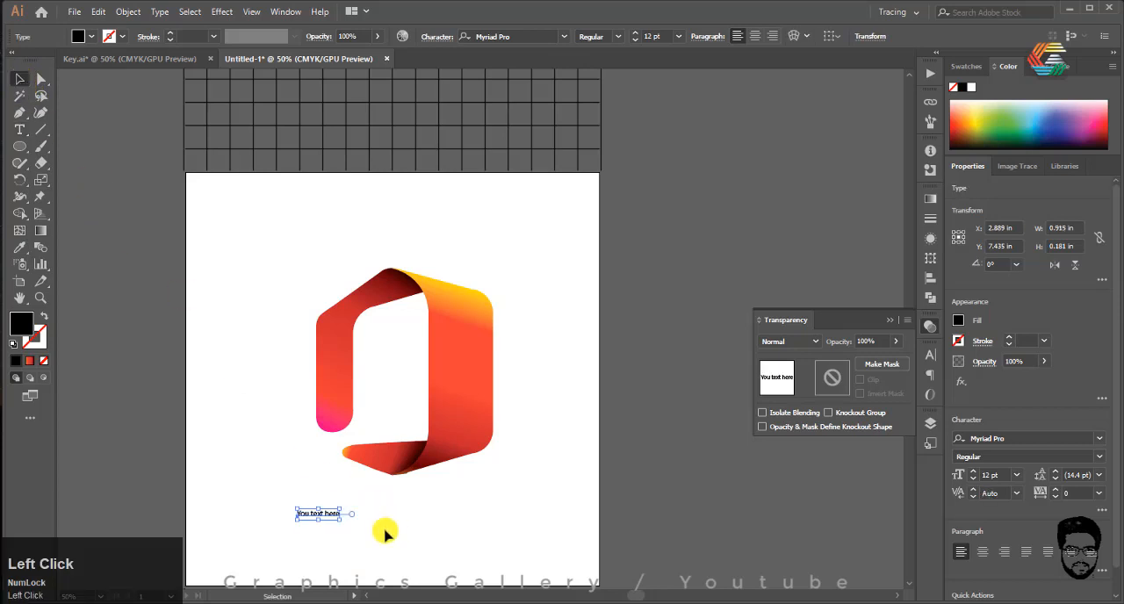
Step: Enlarge the "You text here" caption to about 57.43 pt and move it up directly under the logo
drag(338, 523, 500, 554)
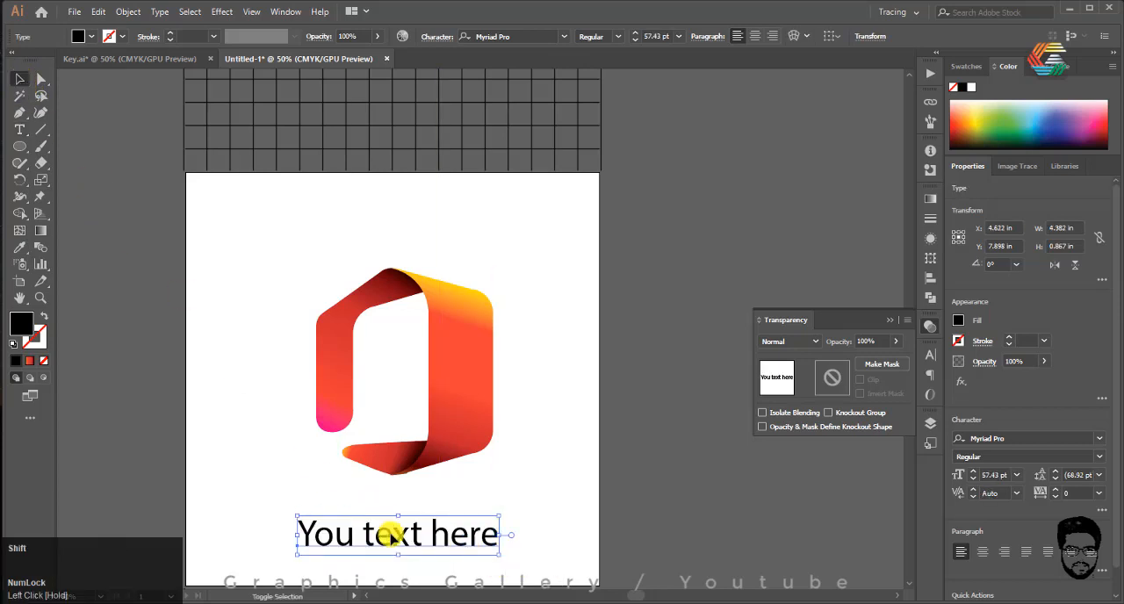
drag(397, 535, 403, 496)
scroll(358, 381, down, 2)
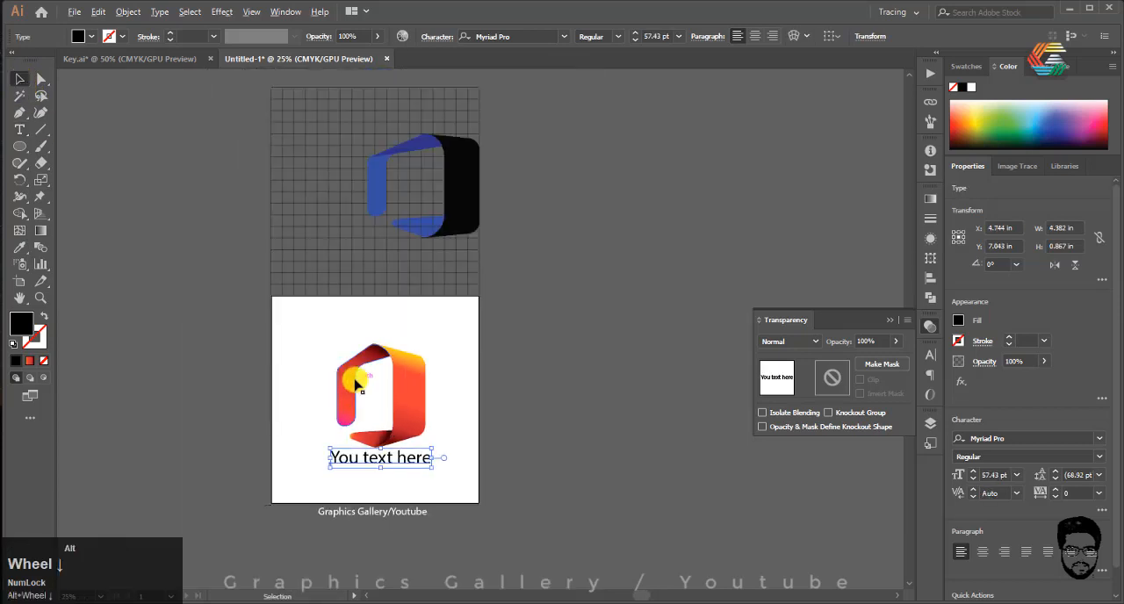
scroll(336, 447, up, 2)
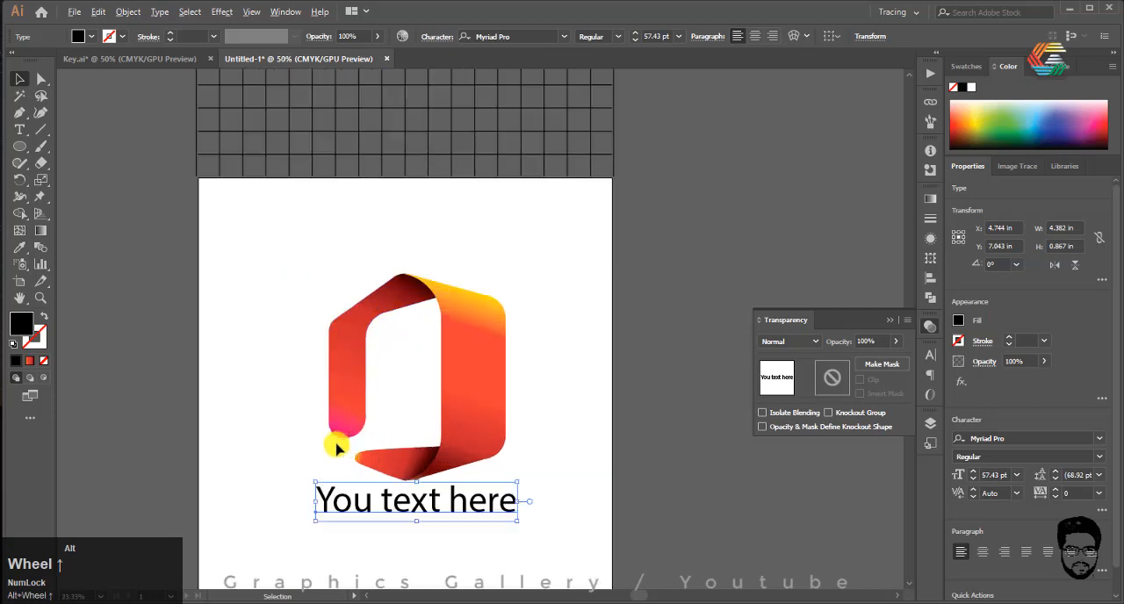
click(610, 382)
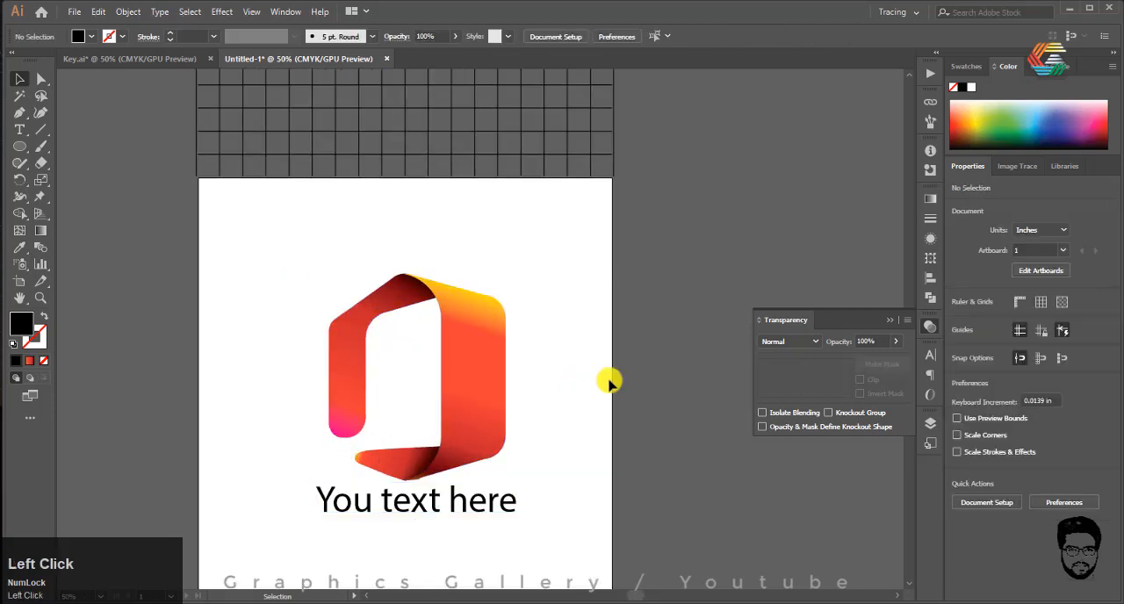
click(892, 325)
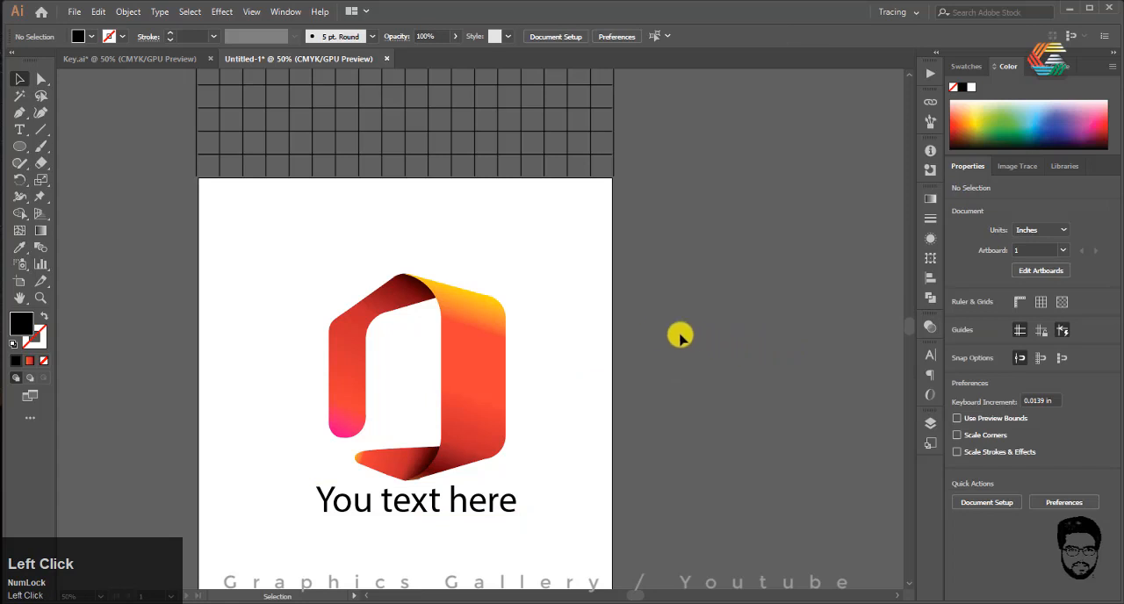
click(817, 602)
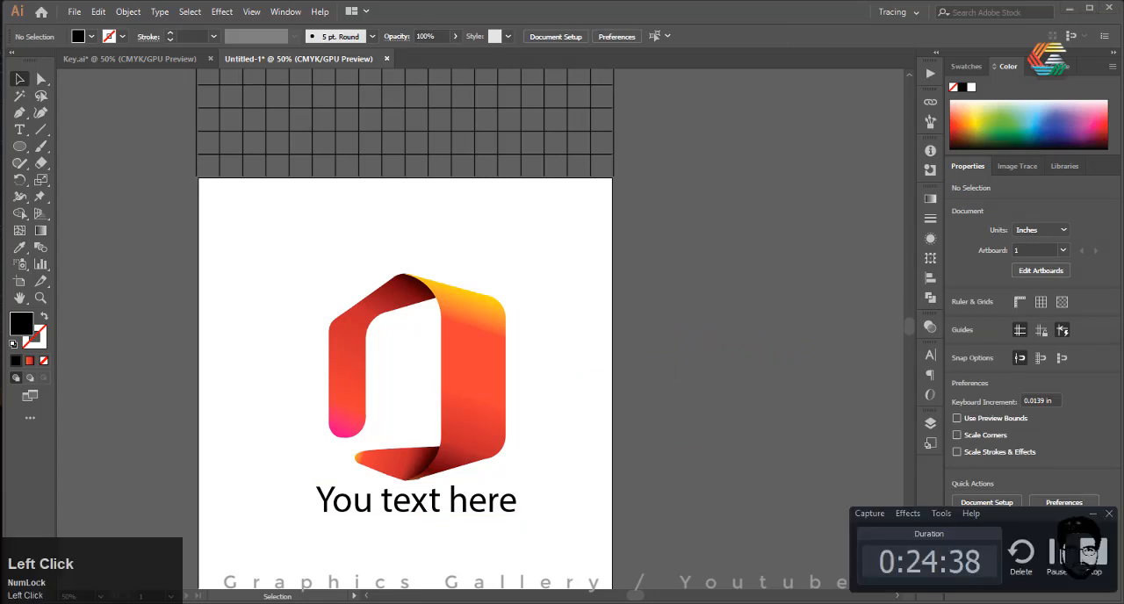